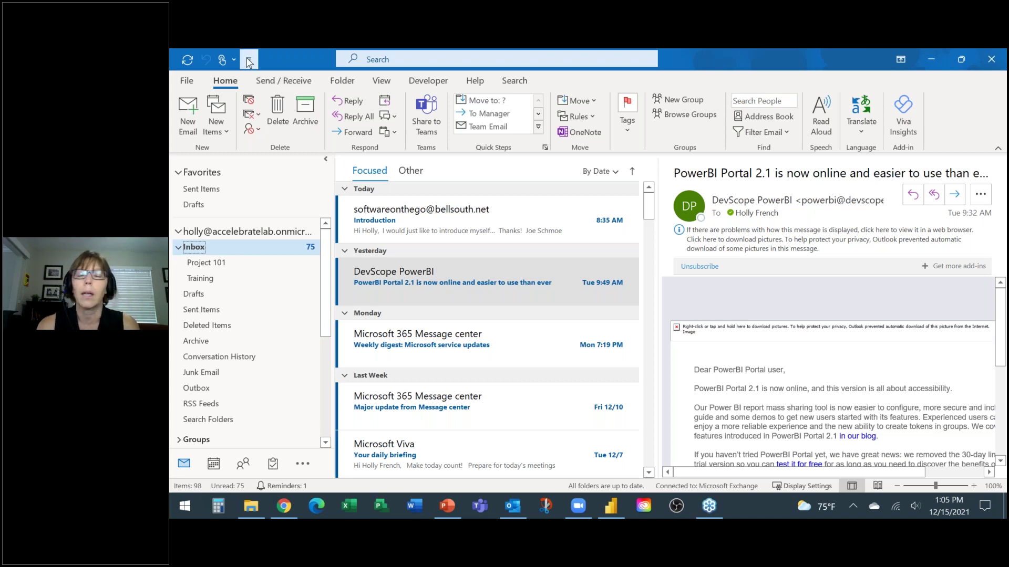
Step: Show the Customize Quick Access Toolbar dropdown menu
{"action": "left_click", "coordinate": [249, 60]}
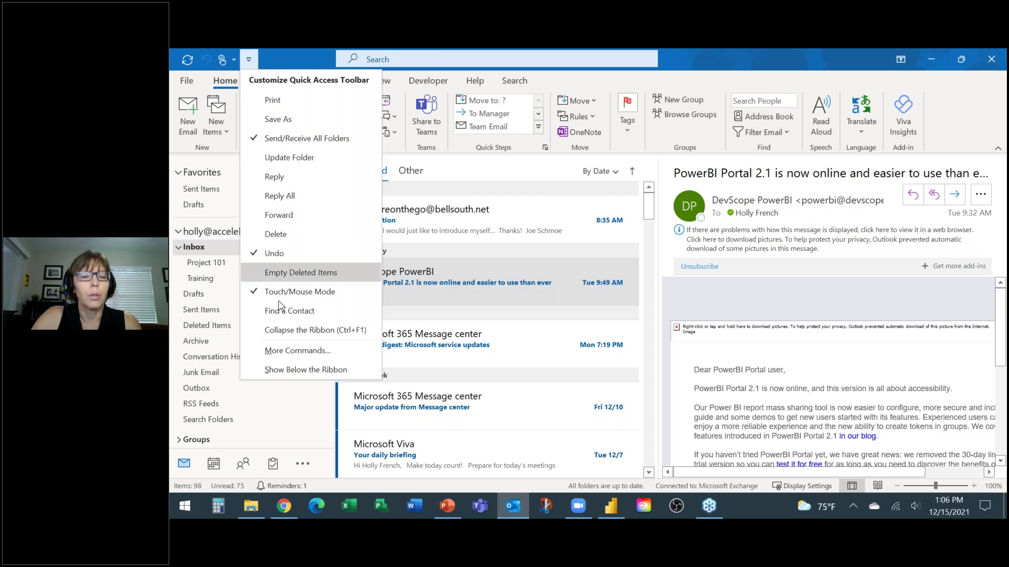
Step: Show the quick-access toolbar below the ribbon and bring its customization menu back
{"action": "left_click", "coordinate": [286, 369]}
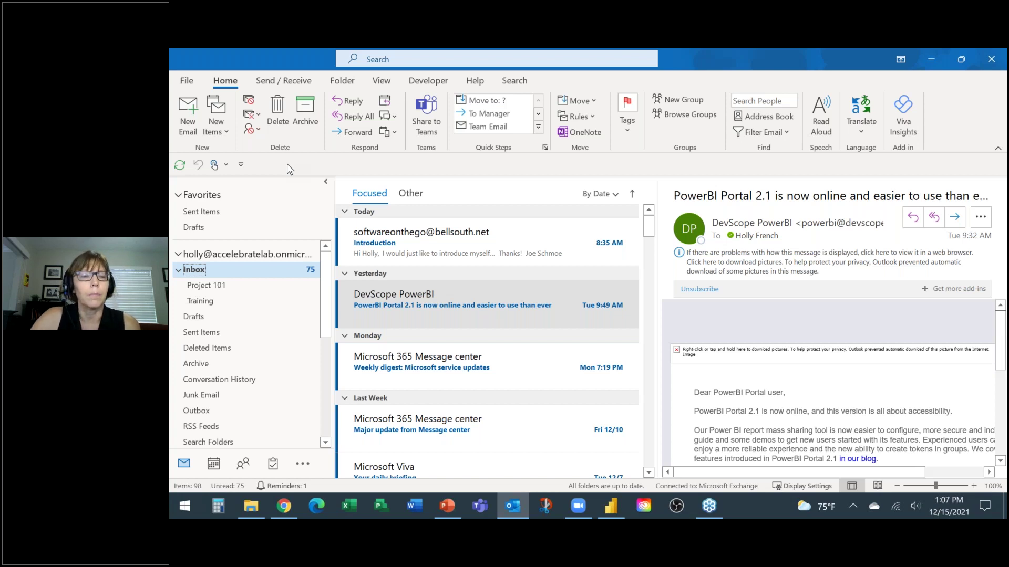
{"action": "left_click", "coordinate": [242, 166]}
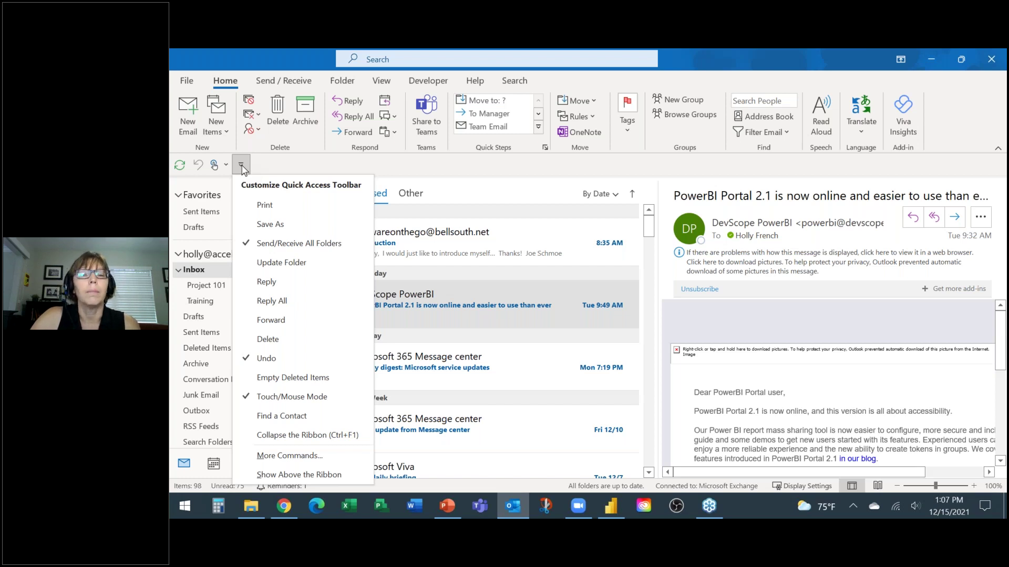
Step: Add Print, Reply and Reply All to the quick-access toolbar
{"action": "left_click", "coordinate": [253, 205]}
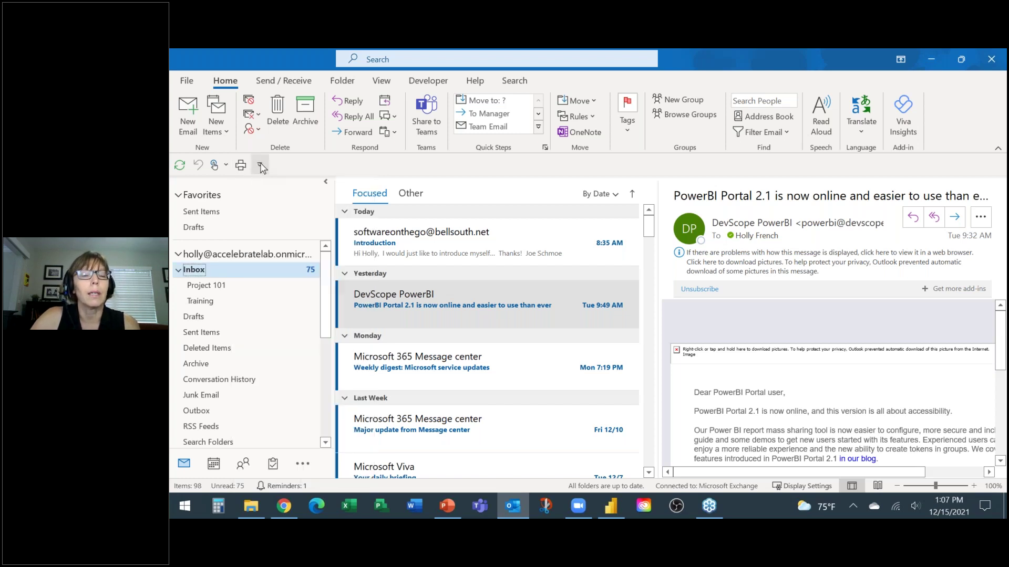
{"action": "left_click", "coordinate": [261, 166]}
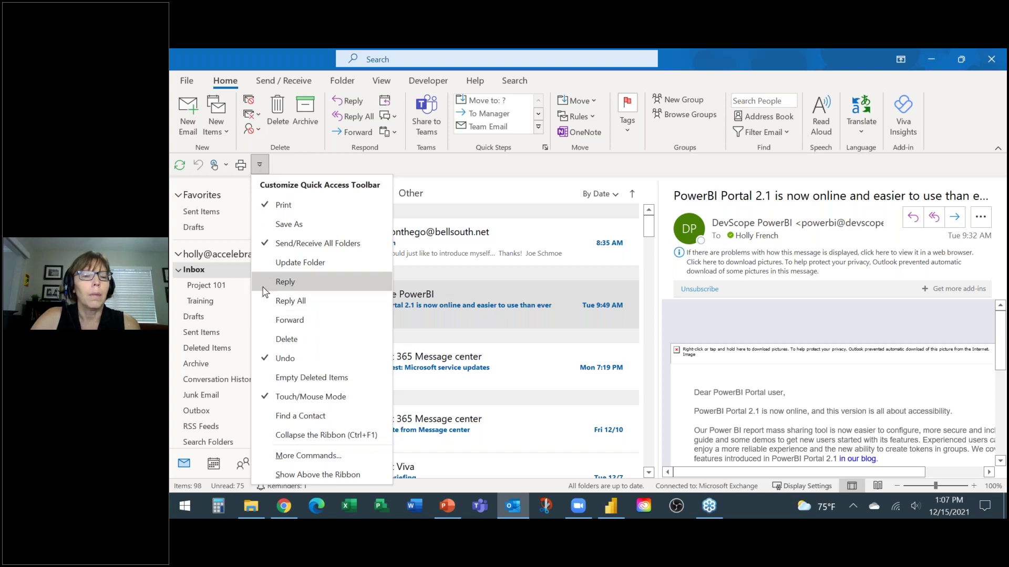
{"action": "left_click", "coordinate": [285, 282]}
{"action": "left_click", "coordinate": [278, 164]}
{"action": "left_click", "coordinate": [302, 301]}
{"action": "left_click", "coordinate": [298, 166]}
Step: Add Forward, Delete and Empty Deleted Items to the quick-access toolbar
{"action": "left_click", "coordinate": [313, 315]}
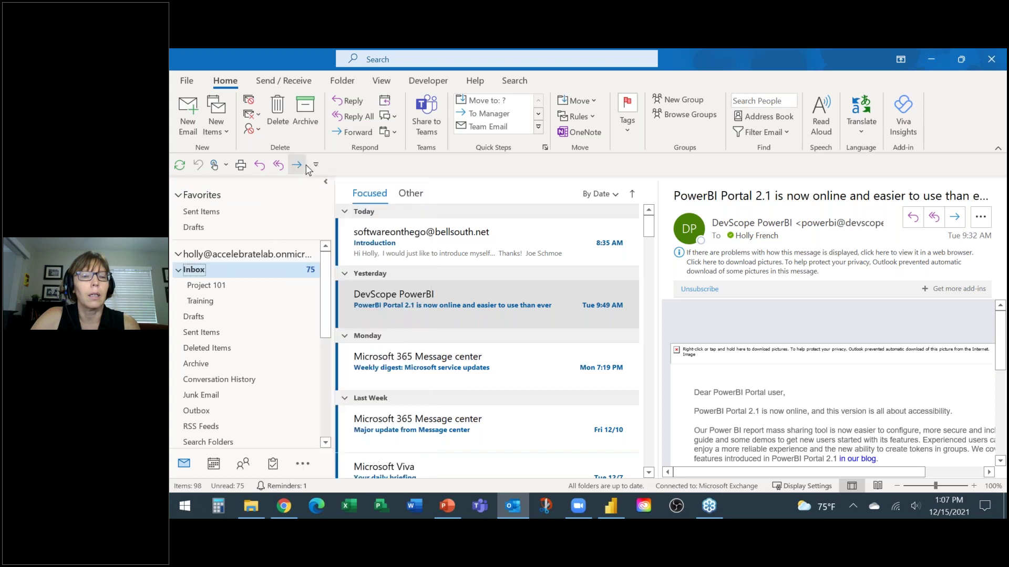
{"action": "left_click", "coordinate": [315, 166]}
{"action": "left_click", "coordinate": [330, 339]}
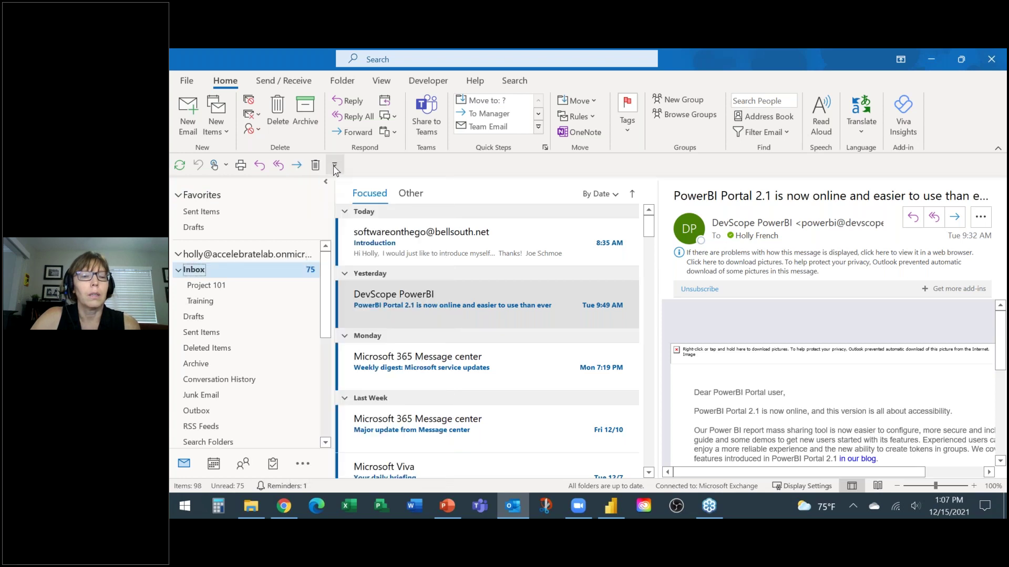
{"action": "left_click", "coordinate": [334, 166]}
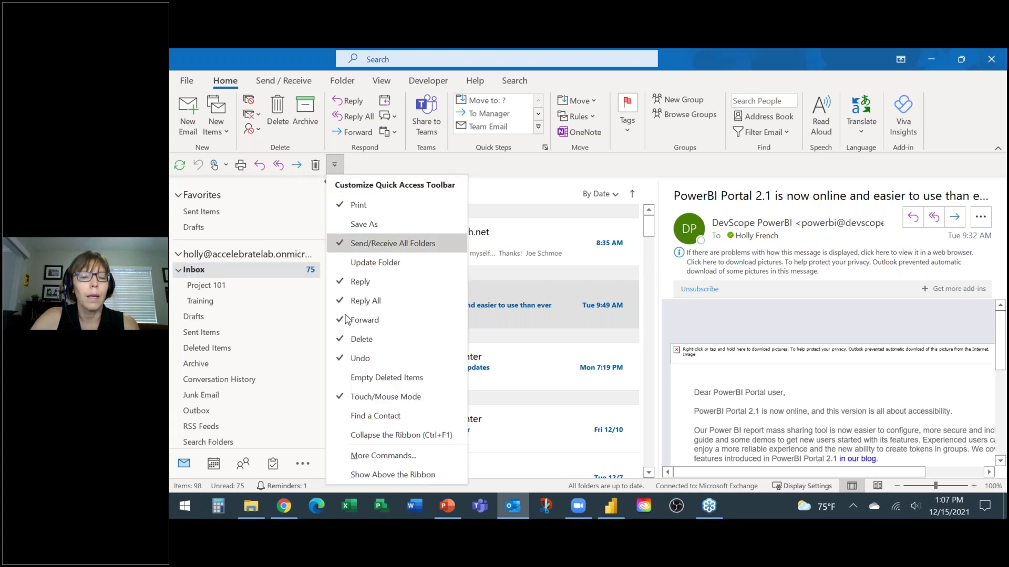
{"action": "left_click", "coordinate": [361, 377]}
{"action": "left_click", "coordinate": [353, 166]}
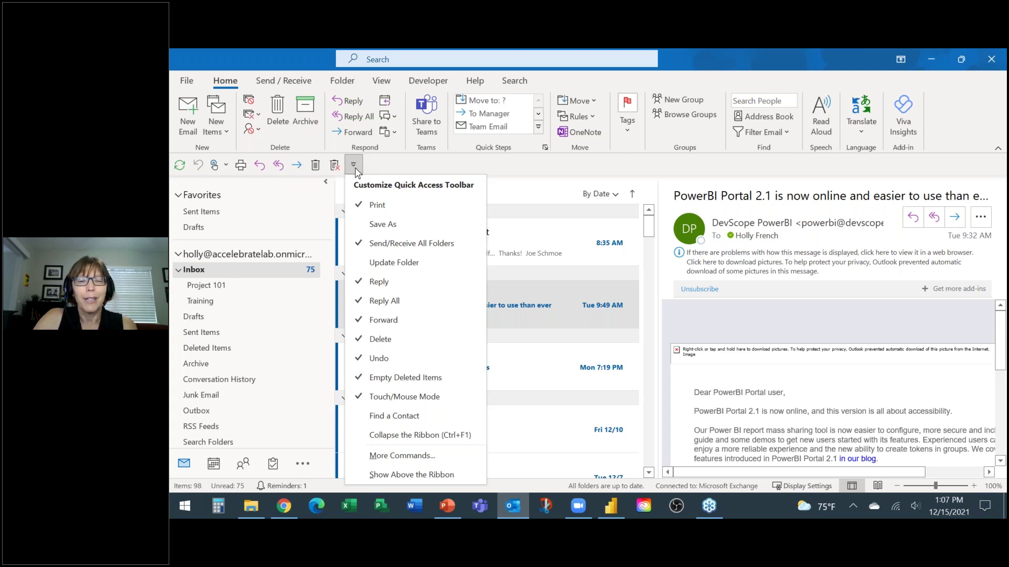
Step: In the full quick-access toolbar settings, list the Commands Not in the Ribbon
{"action": "left_click", "coordinate": [402, 456]}
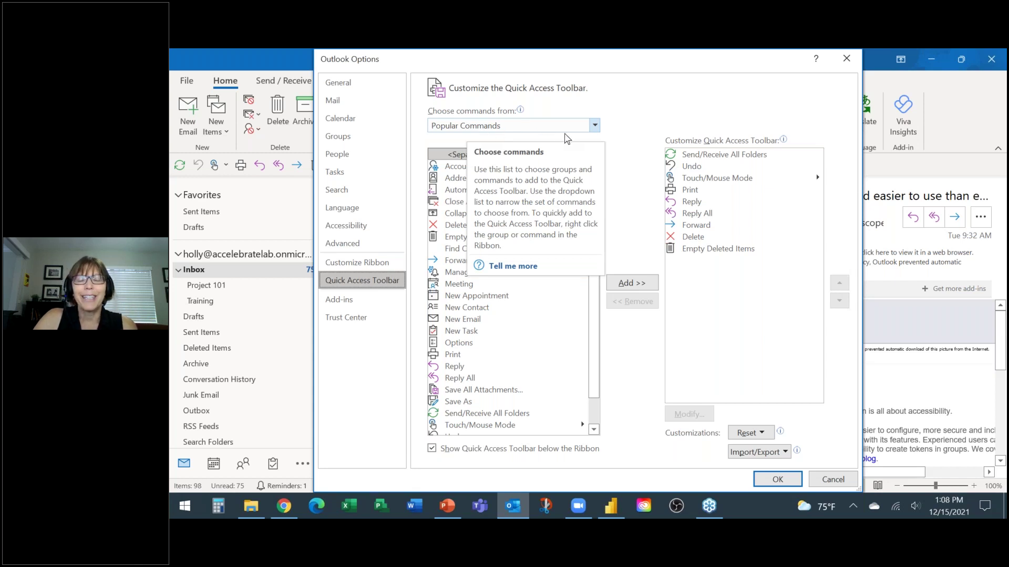
{"action": "left_click", "coordinate": [595, 126]}
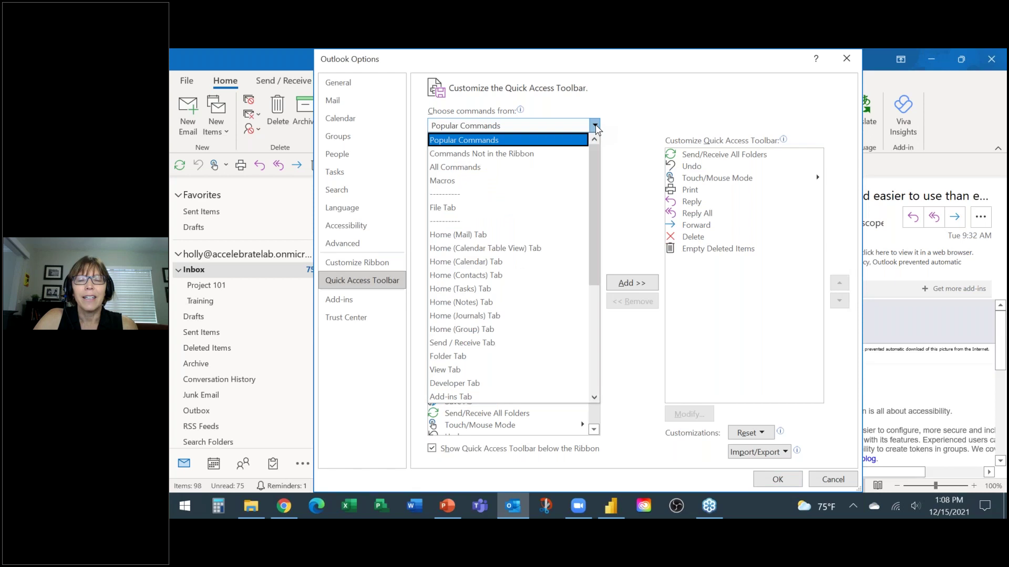
{"action": "left_click", "coordinate": [480, 155]}
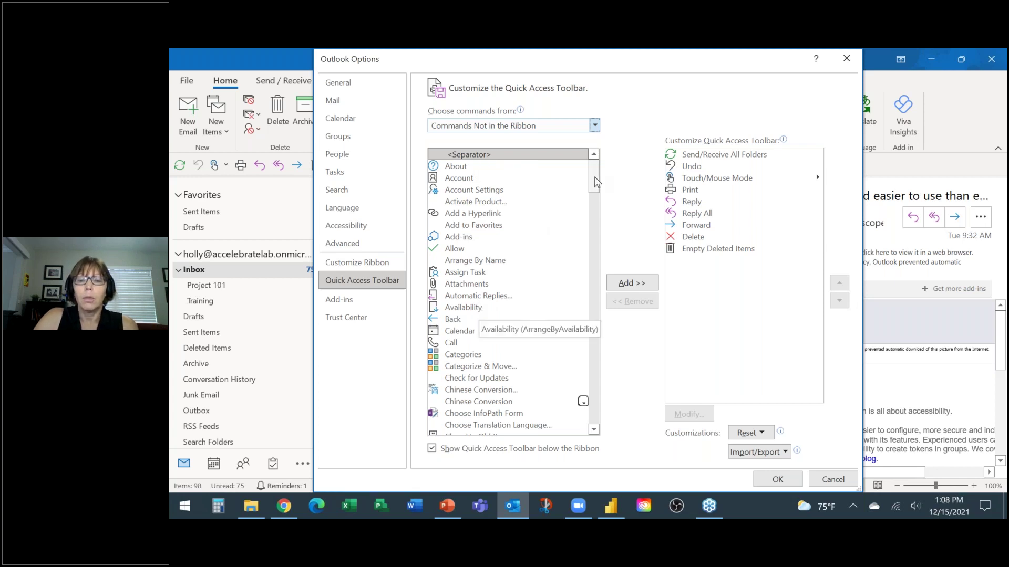
Step: Add Collapse All Groups and Expand All Groups to the toolbar list
{"action": "left_click_drag", "start_coordinate": [597, 182], "coordinate": [587, 211]}
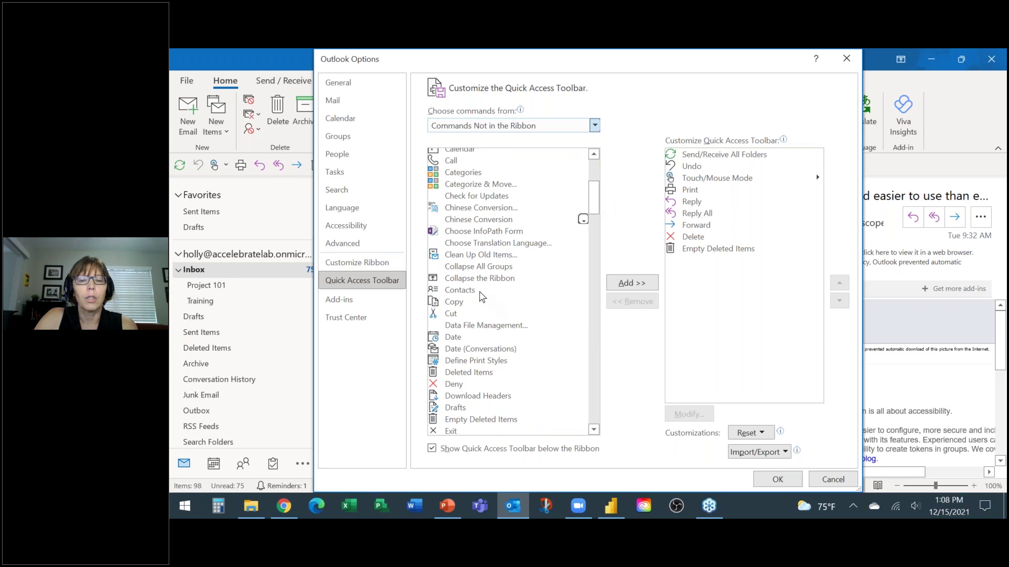
{"action": "left_click", "coordinate": [469, 269]}
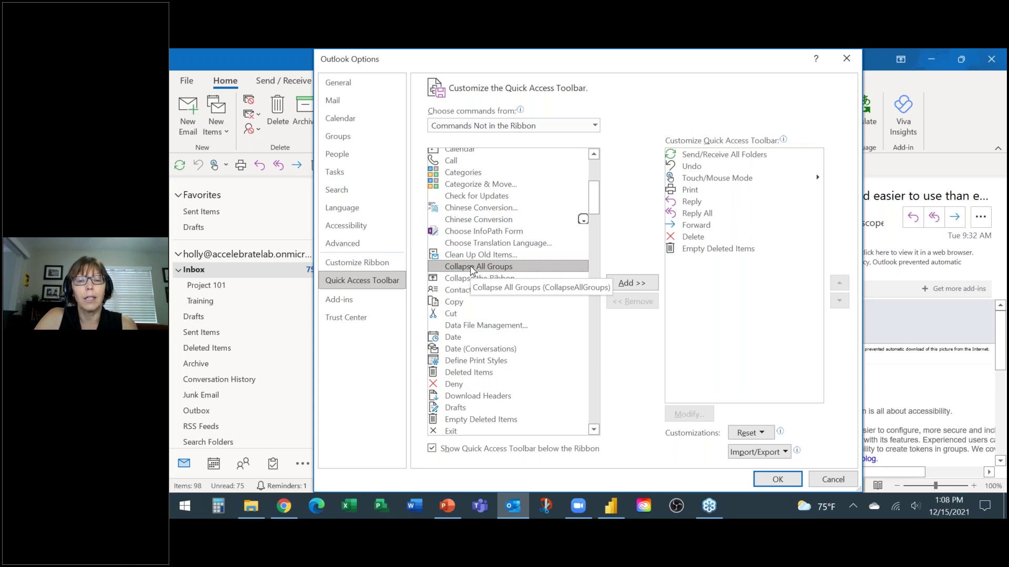
{"action": "double_click", "coordinate": [472, 267]}
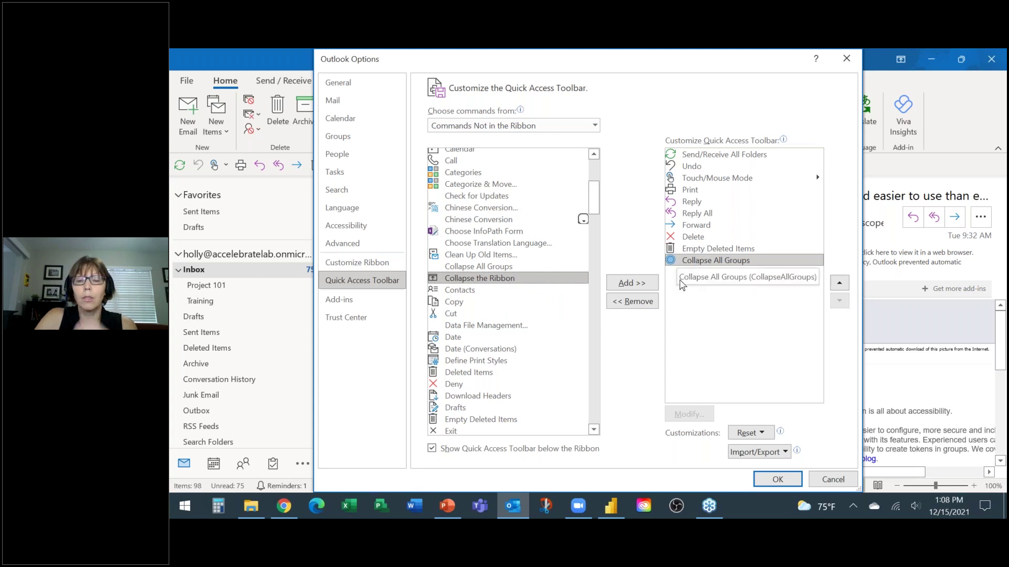
{"action": "left_click_drag", "start_coordinate": [592, 212], "coordinate": [595, 228]}
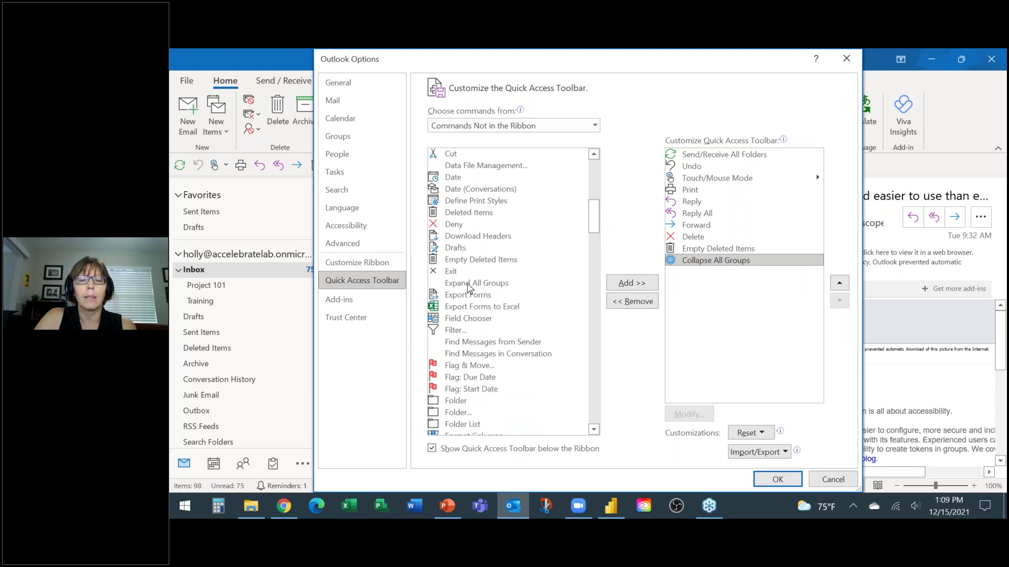
{"action": "left_click", "coordinate": [469, 284]}
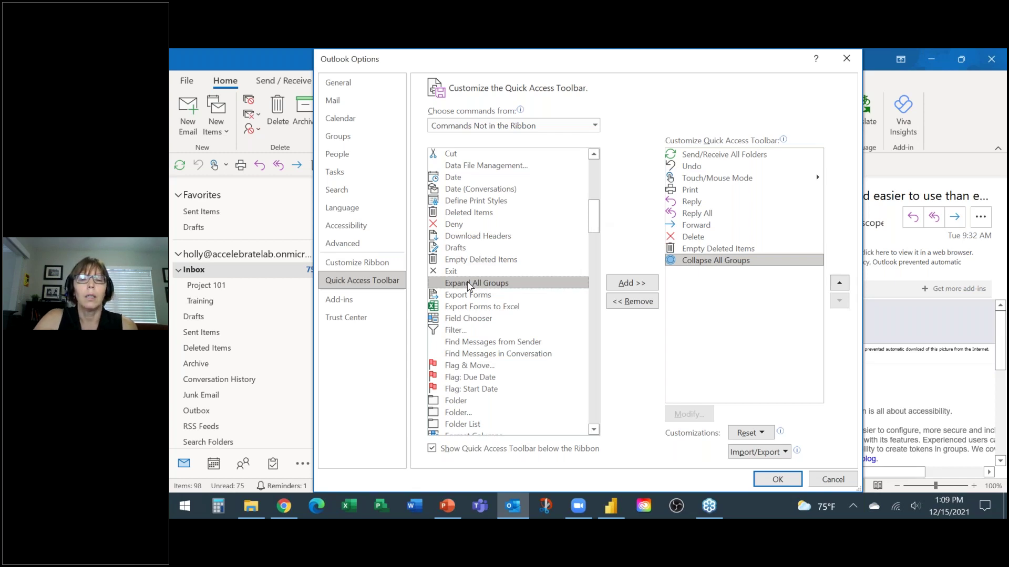
{"action": "double_click", "coordinate": [469, 284]}
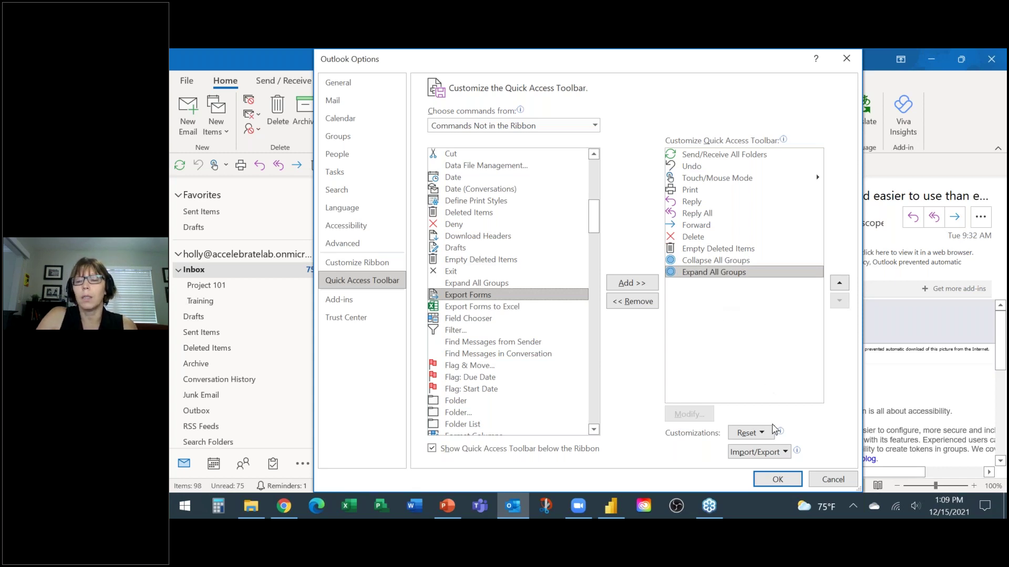
Step: Confirm the Outlook Options toolbar changes with OK
{"action": "left_click", "coordinate": [774, 480]}
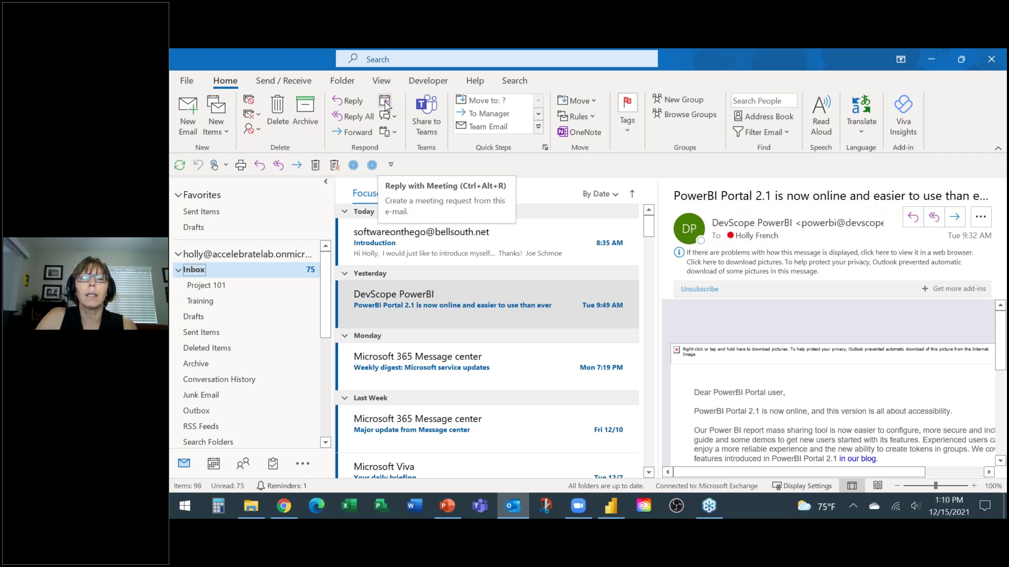
Step: Add the Respond group's Reply with Meeting command to the quick-access toolbar
{"action": "right_click", "coordinate": [386, 103]}
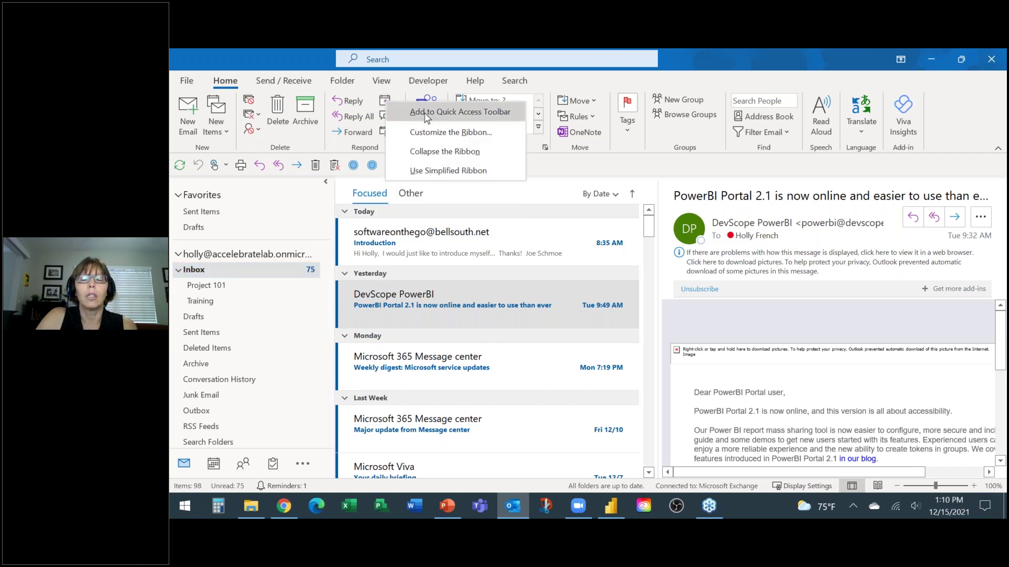
{"action": "left_click", "coordinate": [425, 114]}
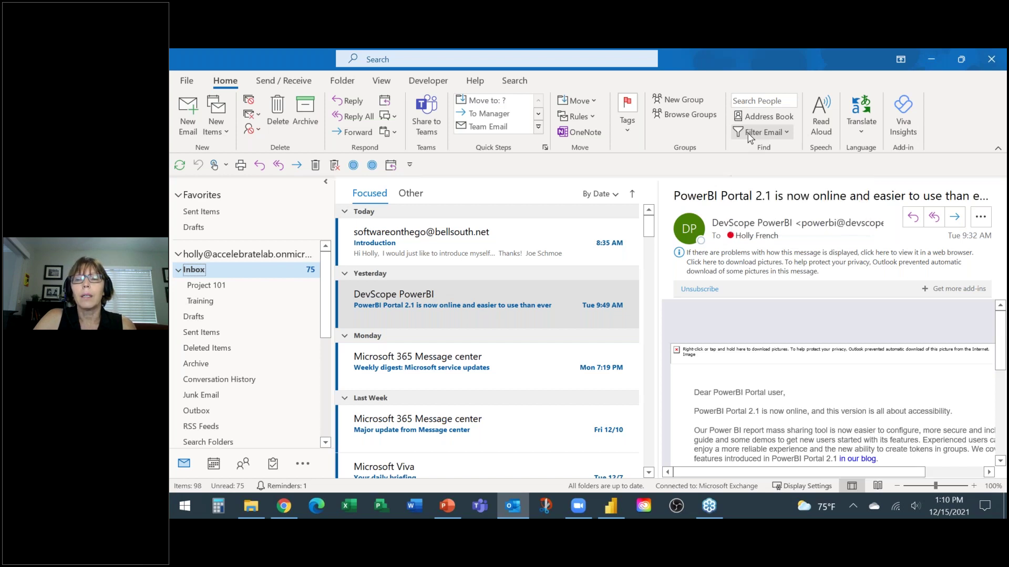
Step: Add Filter Email from the Find group to the quick-access toolbar
{"action": "right_click", "coordinate": [748, 133]}
{"action": "key", "text": "Return"}
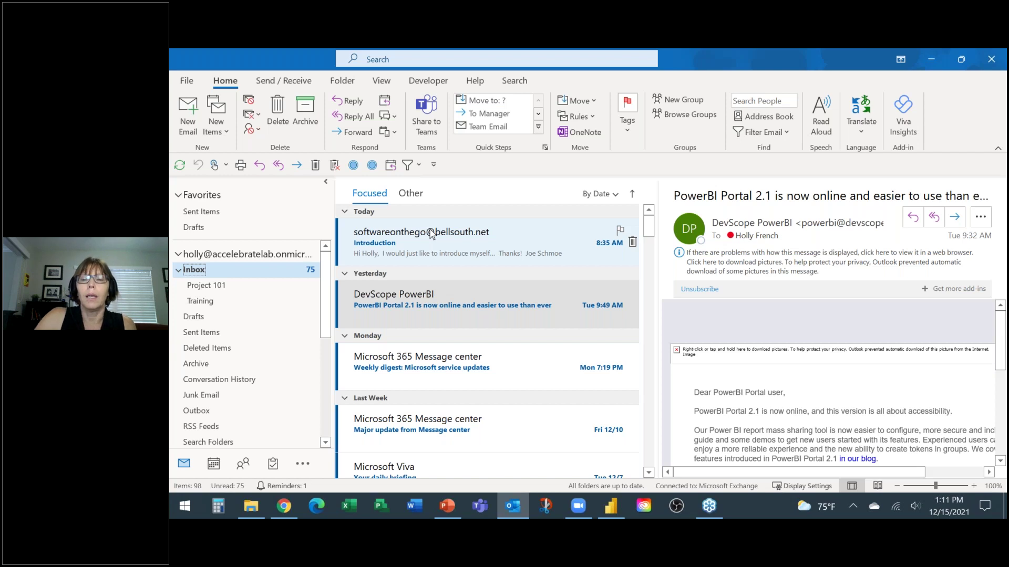
{"action": "left_click", "coordinate": [608, 195]}
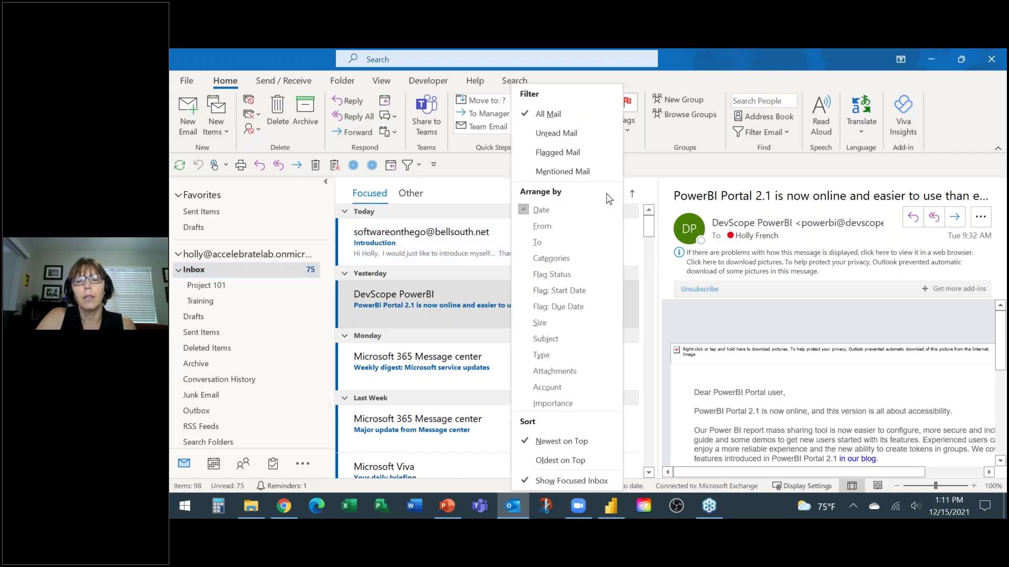
Step: Arrange the Inbox by From and scroll through the sender groups
{"action": "left_click", "coordinate": [542, 228]}
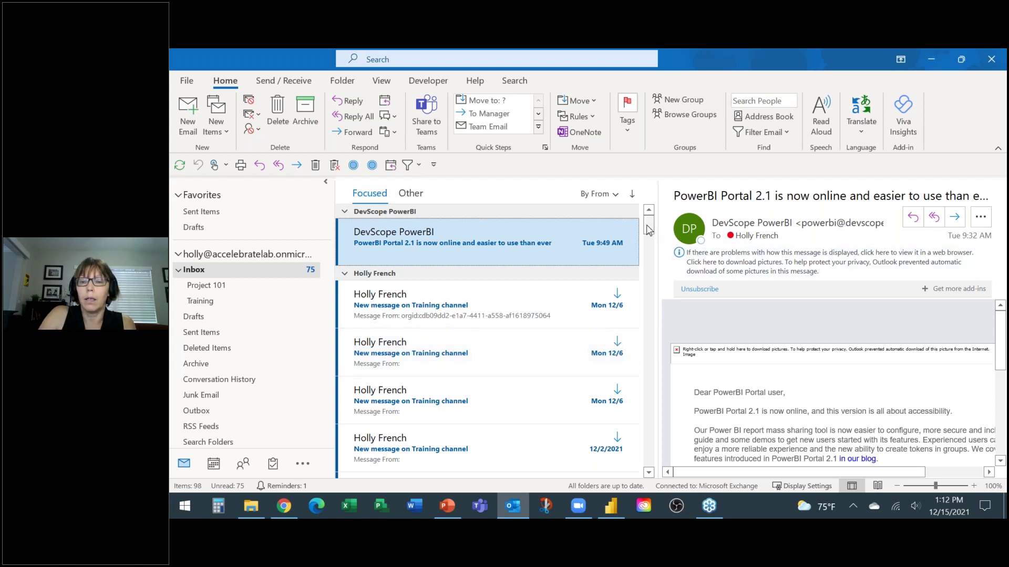
{"action": "left_click_drag", "start_coordinate": [647, 246], "coordinate": [646, 280]}
{"action": "scroll", "coordinate": [646, 280], "scroll_direction": "down", "scroll_amount": 8}
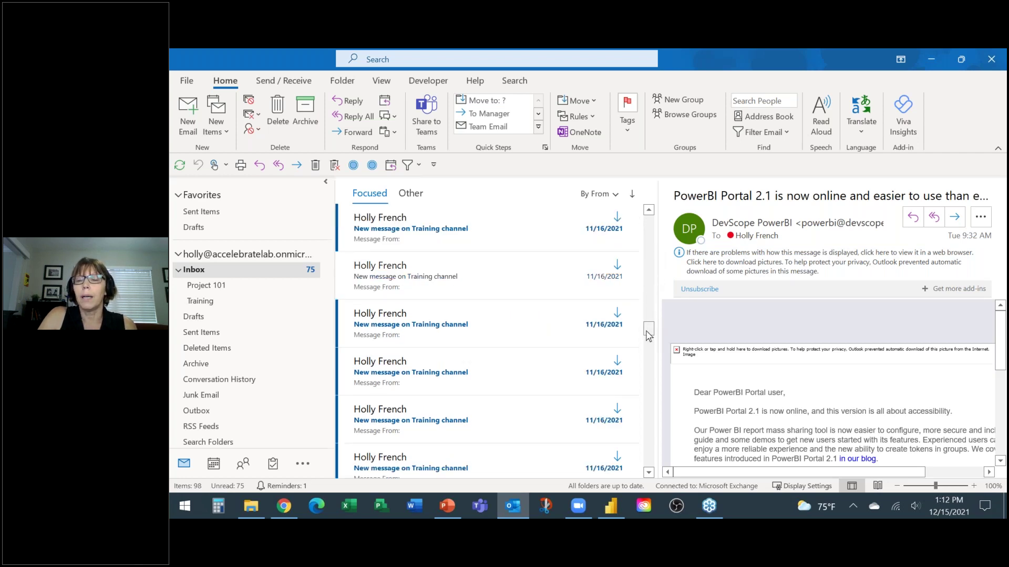
{"action": "left_click_drag", "start_coordinate": [647, 332], "coordinate": [664, 208]}
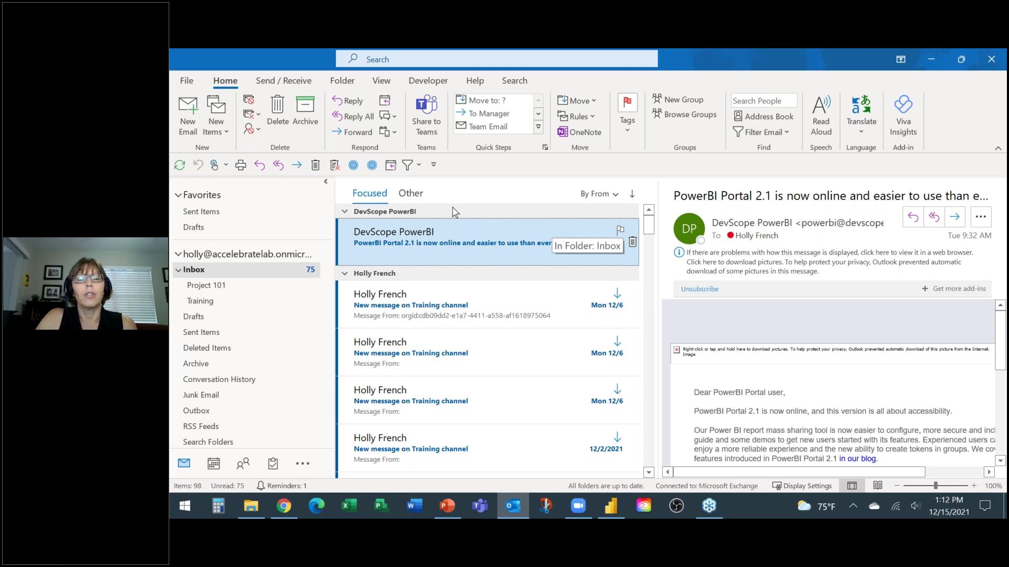
{"action": "left_click", "coordinate": [353, 167]}
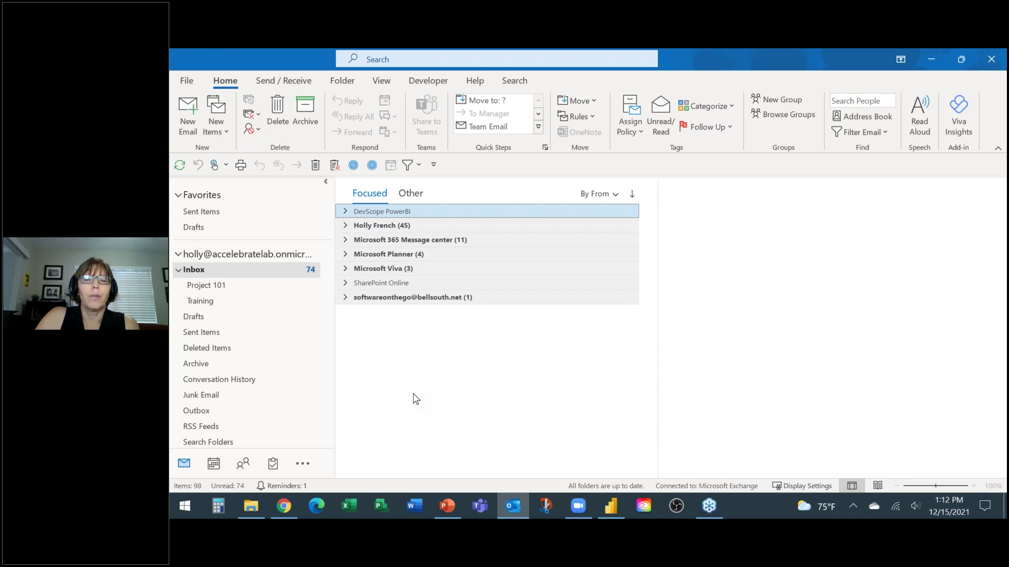
{"action": "left_click", "coordinate": [345, 268]}
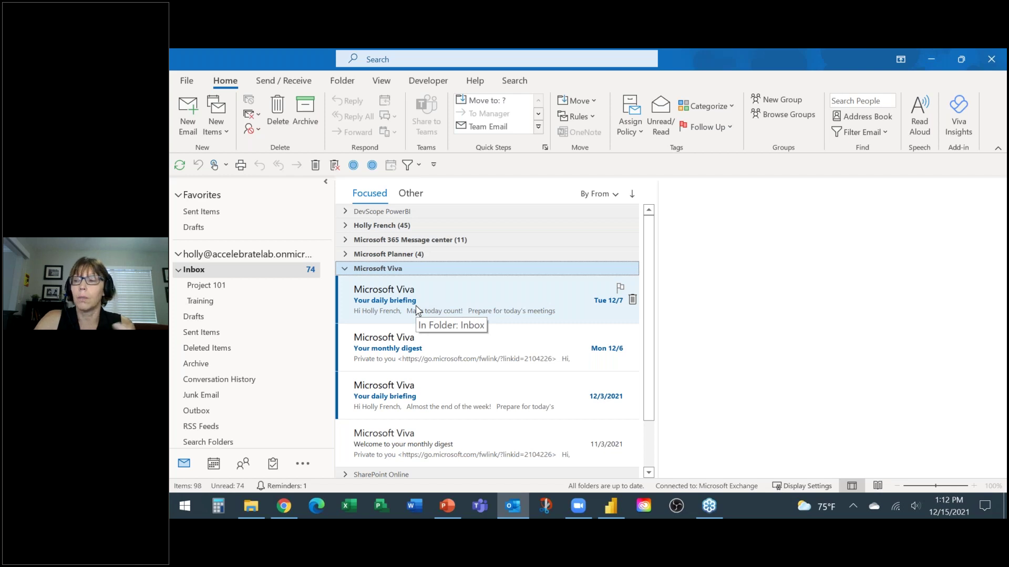
{"action": "left_click", "coordinate": [372, 166]}
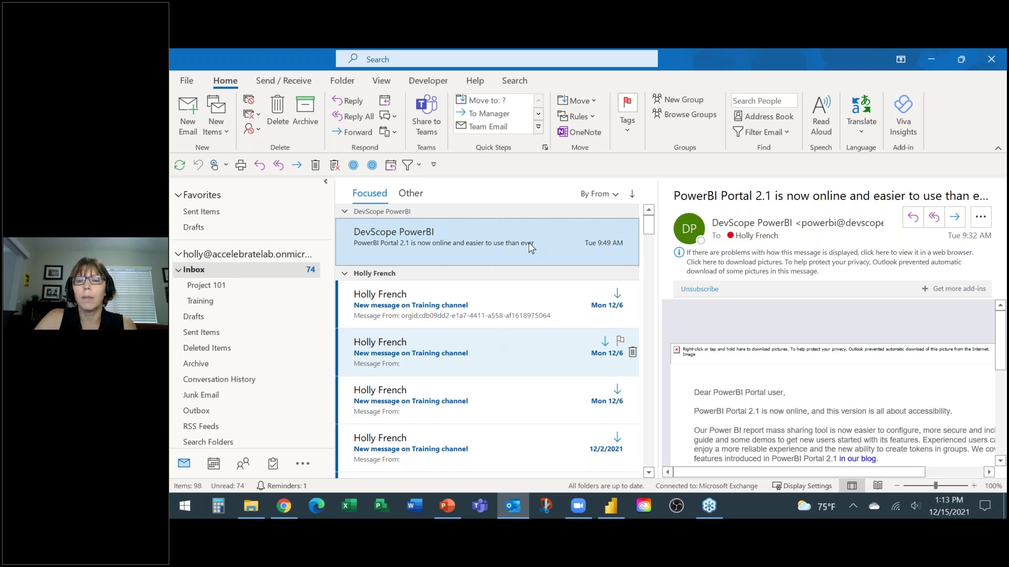
Step: Arrange the Inbox by Subject, then collapse and re-expand all groups
{"action": "left_click", "coordinate": [611, 196]}
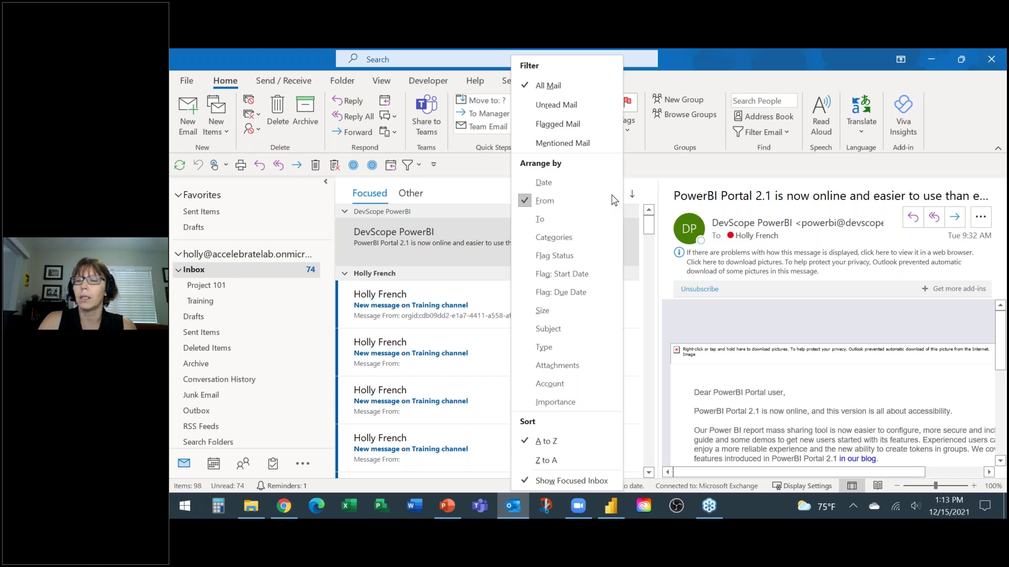
{"action": "left_click", "coordinate": [548, 329]}
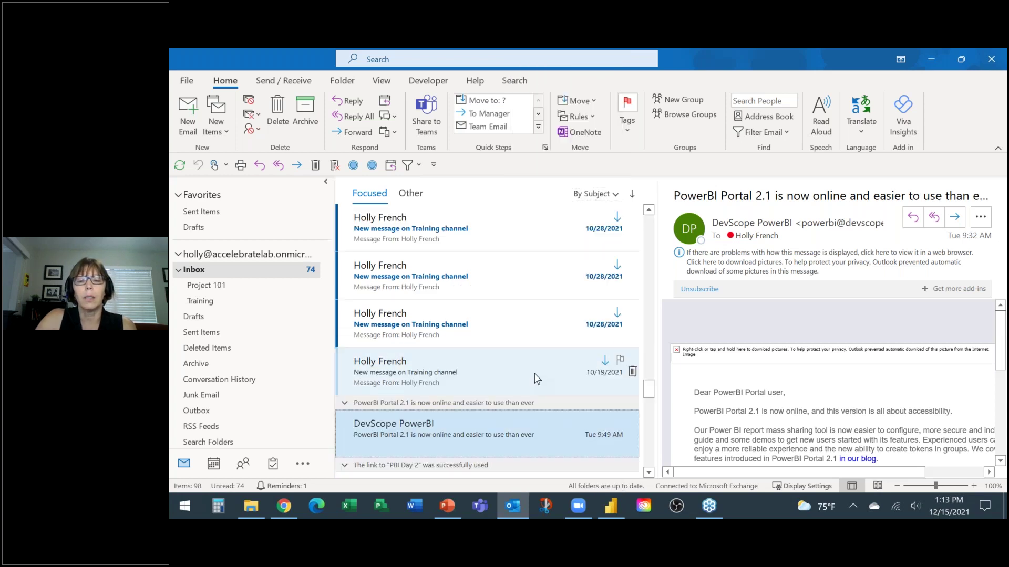
{"action": "left_click", "coordinate": [353, 165]}
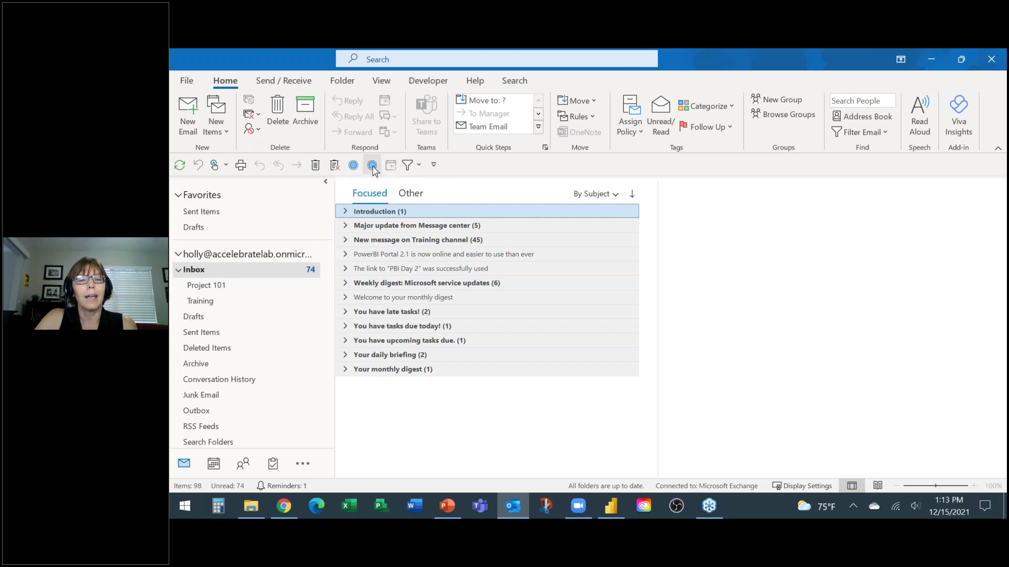
{"action": "left_click", "coordinate": [371, 165]}
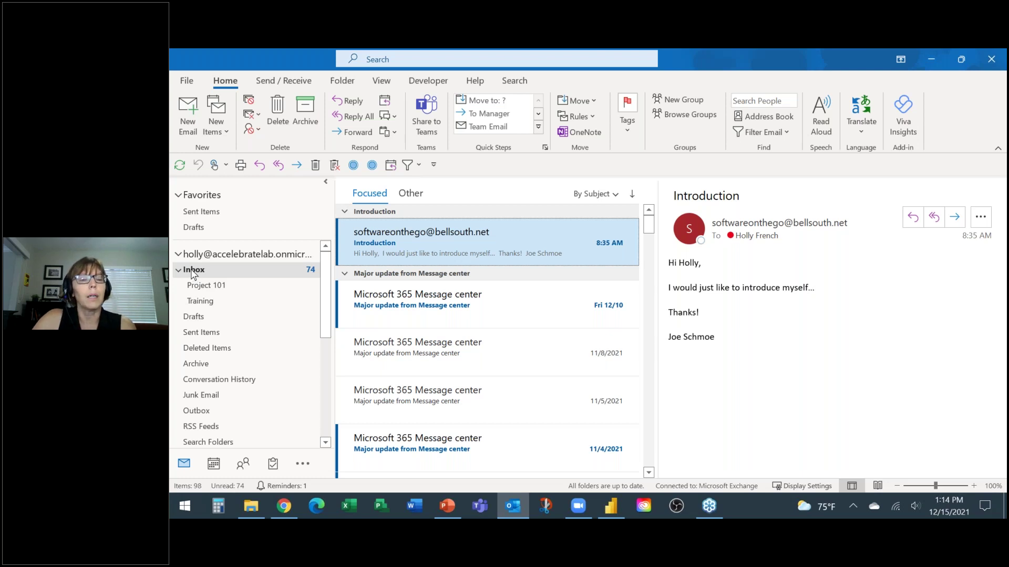
Step: Create an Inbox subfolder named 'Project 202' and switch to it
{"action": "right_click", "coordinate": [194, 274]}
{"action": "left_click", "coordinate": [237, 248]}
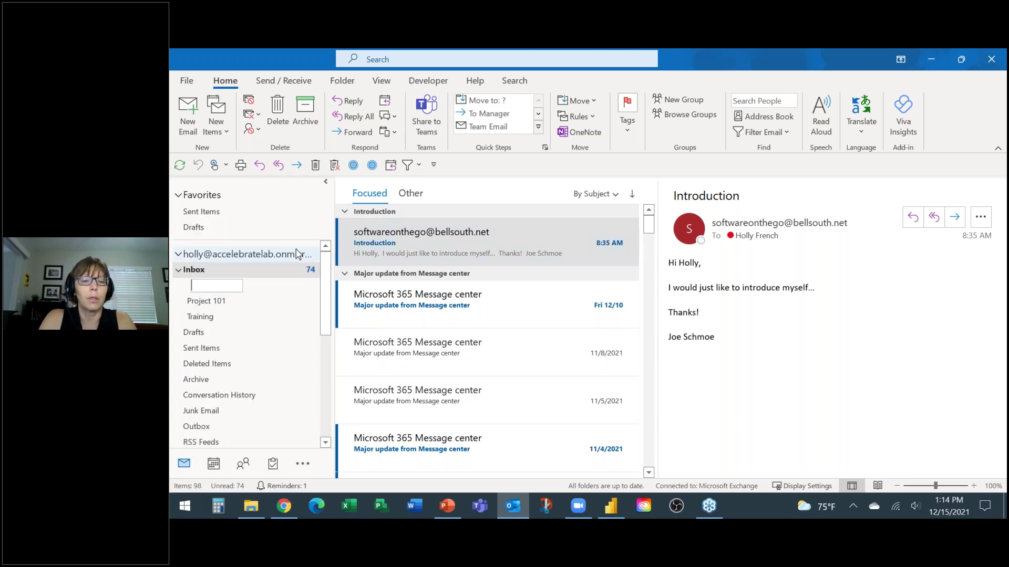
{"action": "type", "text": "Projec"}
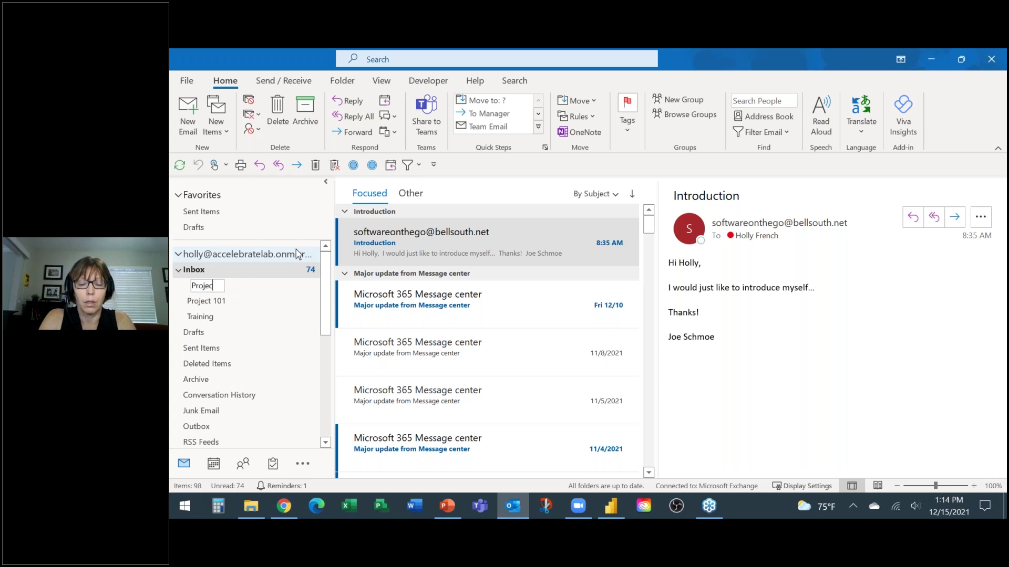
{"action": "type", "text": "t 202"}
{"action": "key", "text": "Return"}
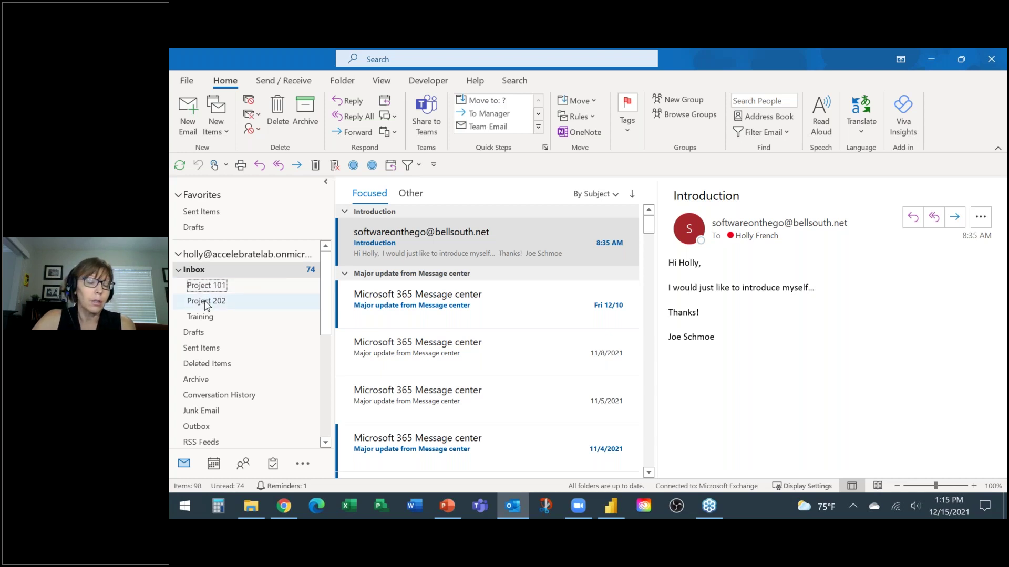
{"action": "left_click", "coordinate": [206, 303]}
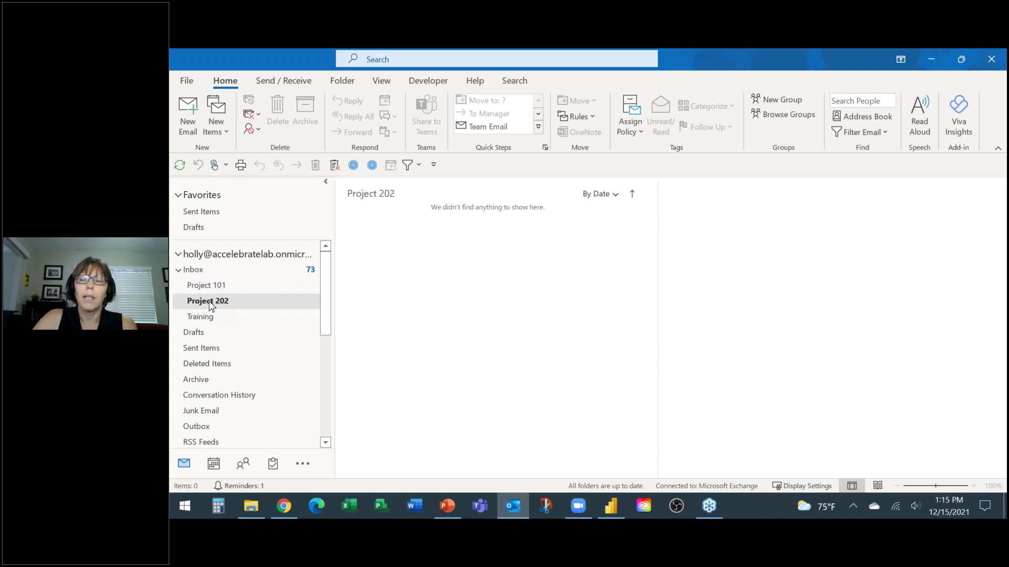
Step: Place the Project 202 folder under Favorites, then go back to the Inbox
{"action": "left_click_drag", "start_coordinate": [208, 305], "coordinate": [222, 212]}
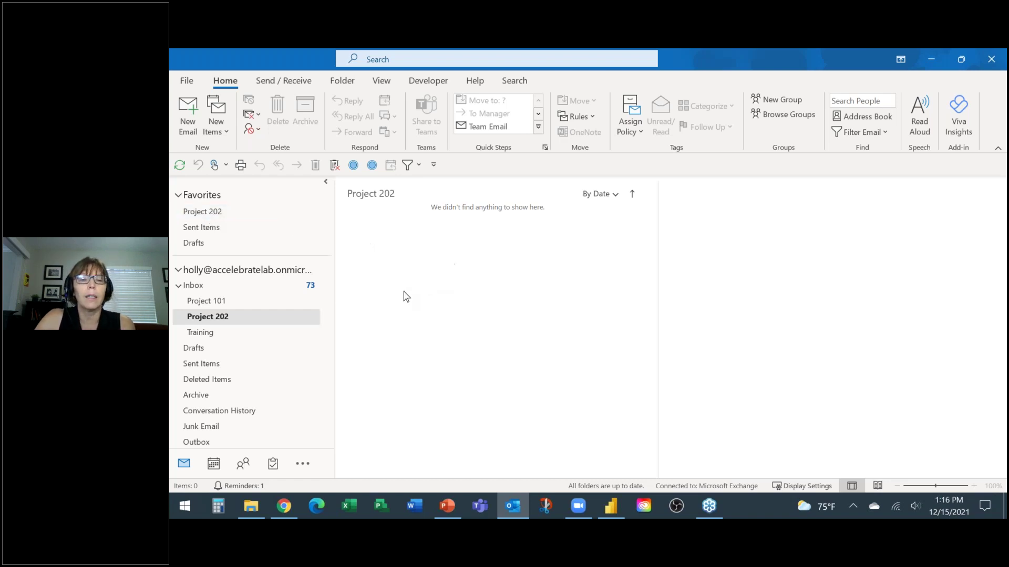
{"action": "left_click", "coordinate": [195, 286]}
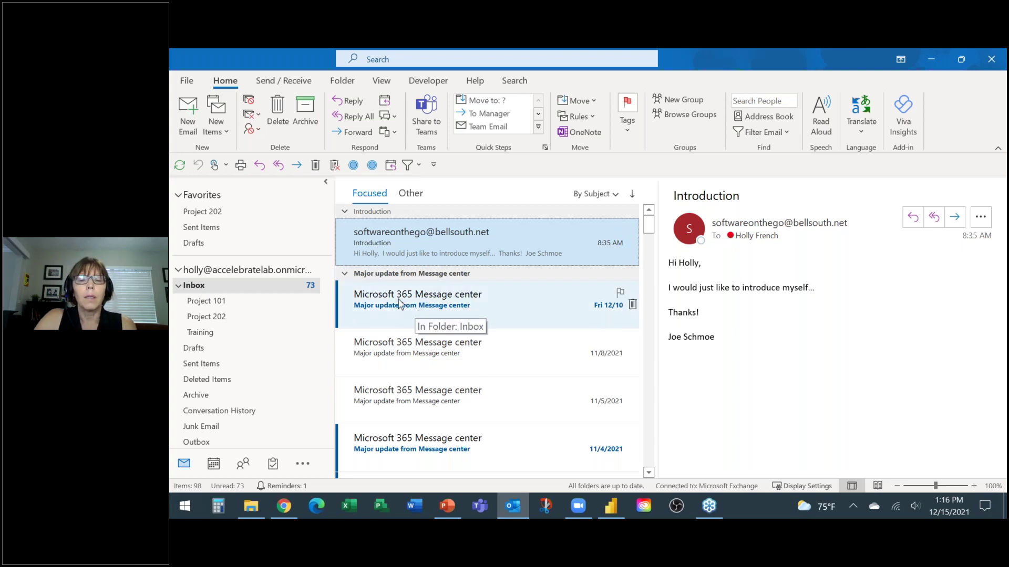
Step: Move the Fri 12/10 Microsoft 365 Message center email into Project 202 from Favorites
{"action": "left_click", "coordinate": [400, 303]}
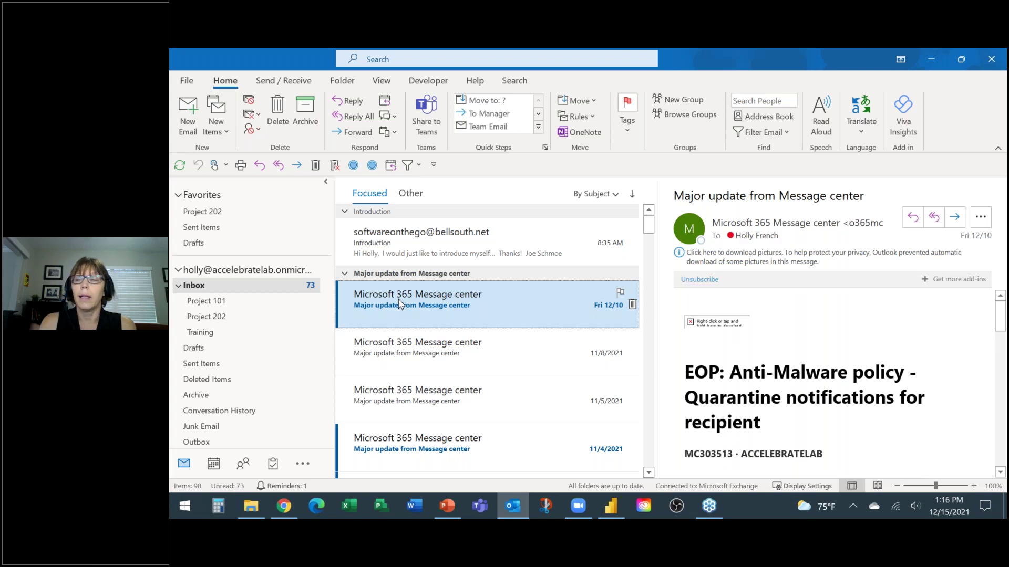
{"action": "left_click_drag", "start_coordinate": [399, 303], "coordinate": [206, 212]}
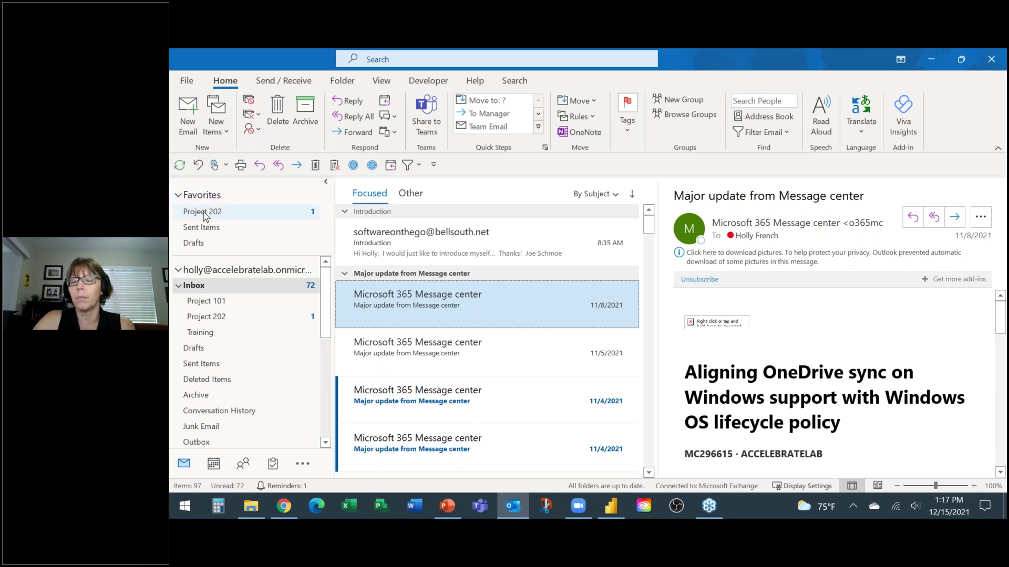
Step: Remove Project 202 from Favorites, leaving only Sent Items and Drafts listed there
{"action": "right_click", "coordinate": [203, 217]}
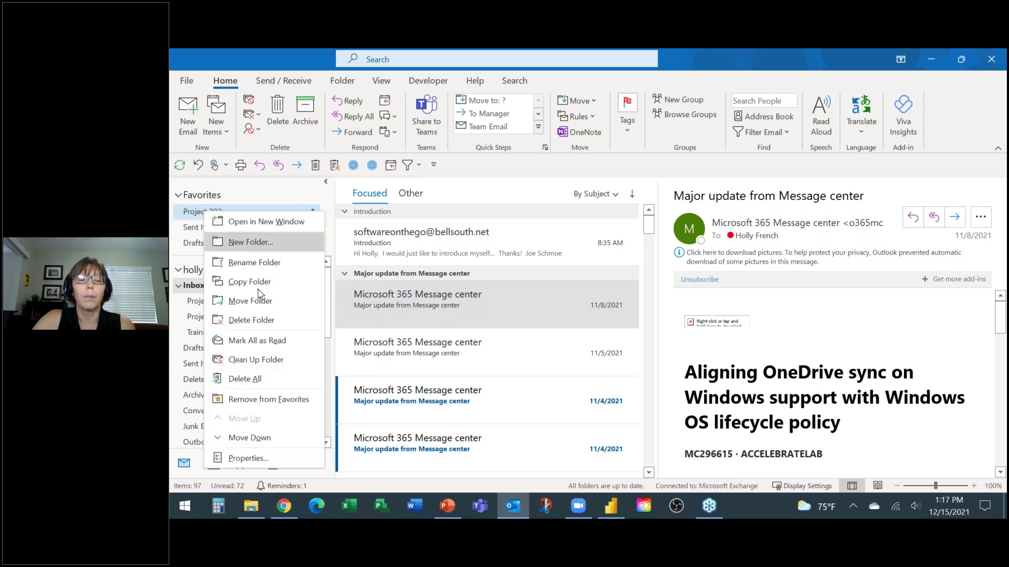
{"action": "left_click", "coordinate": [263, 400]}
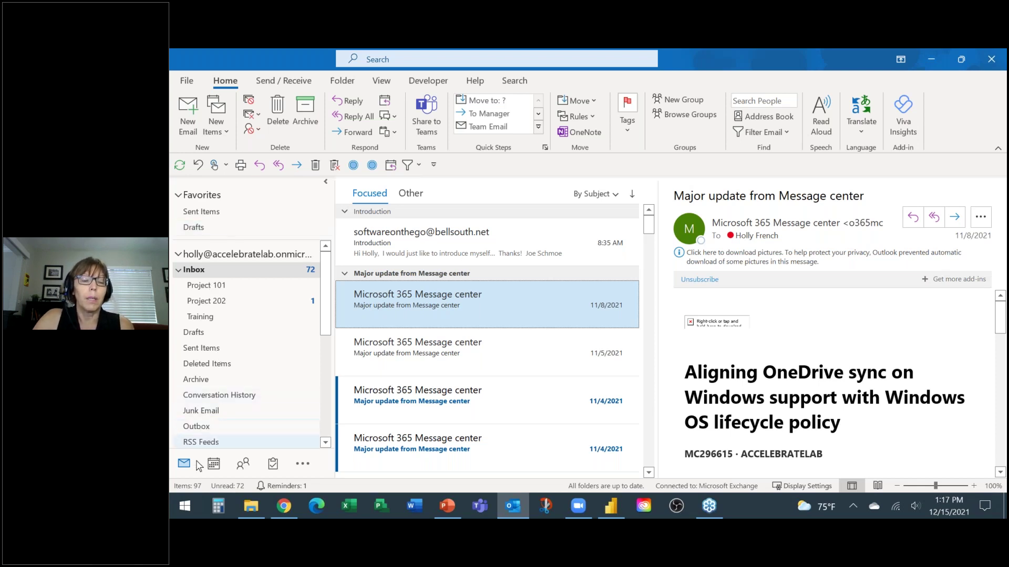
{"action": "mouse_move", "coordinate": [273, 463]}
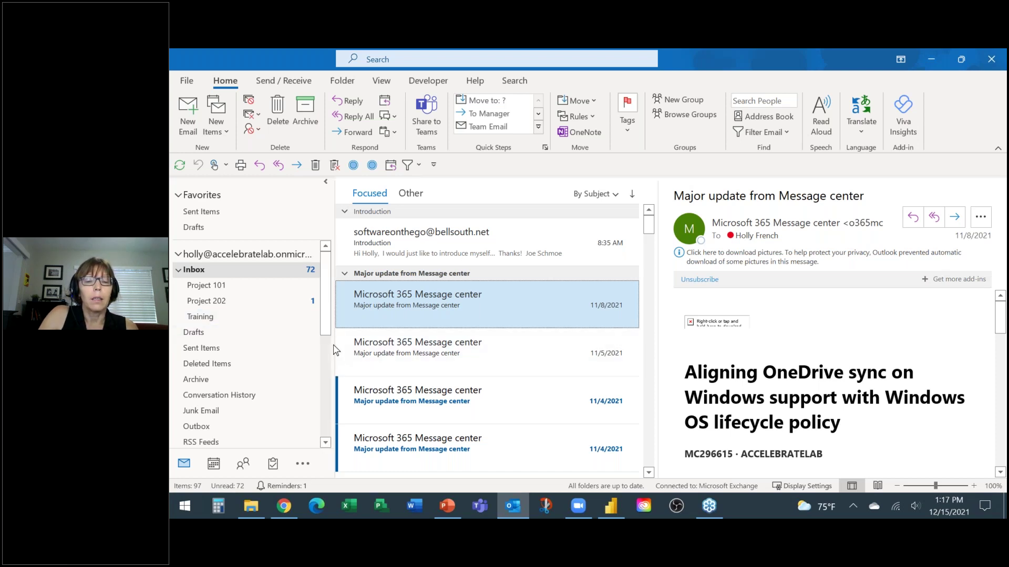
Step: Widen the Folder Pane so the message list and reading pane shift right
{"action": "left_click_drag", "start_coordinate": [336, 345], "coordinate": [364, 348]}
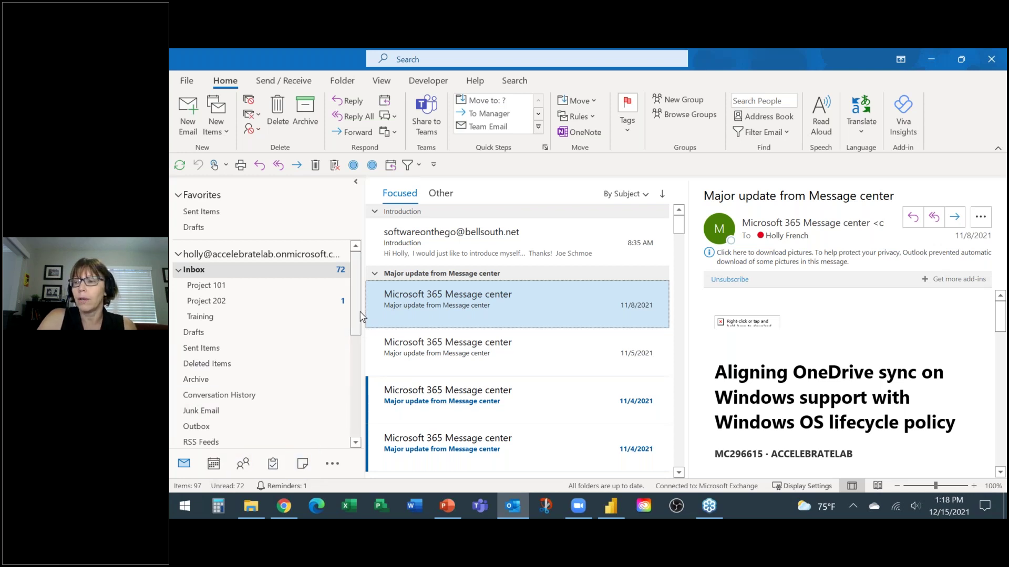
{"action": "left_click", "coordinate": [331, 466]}
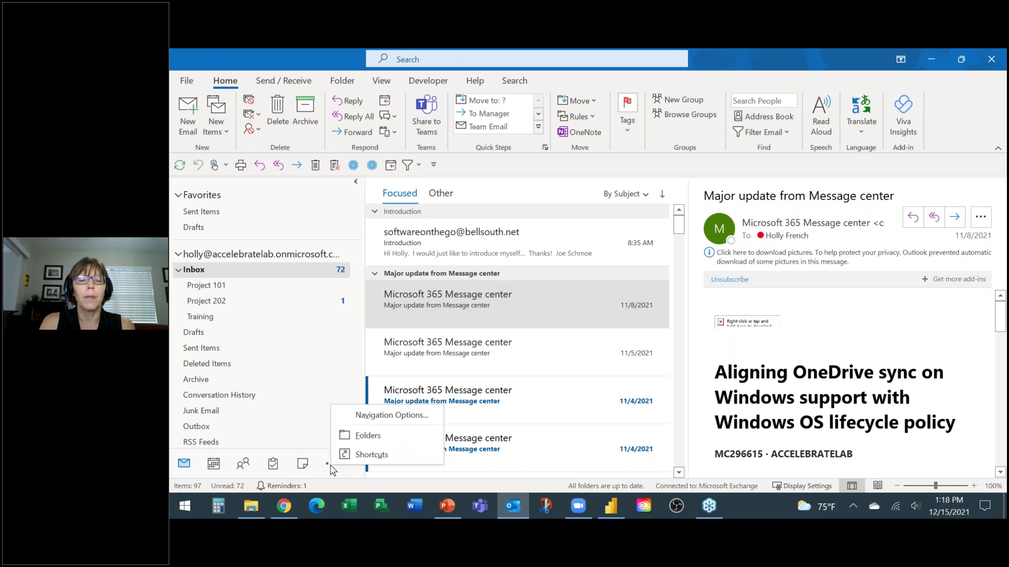
Step: Review Navigation Options (5 visible items, compact navigation) and close them without changes
{"action": "left_click", "coordinate": [370, 416]}
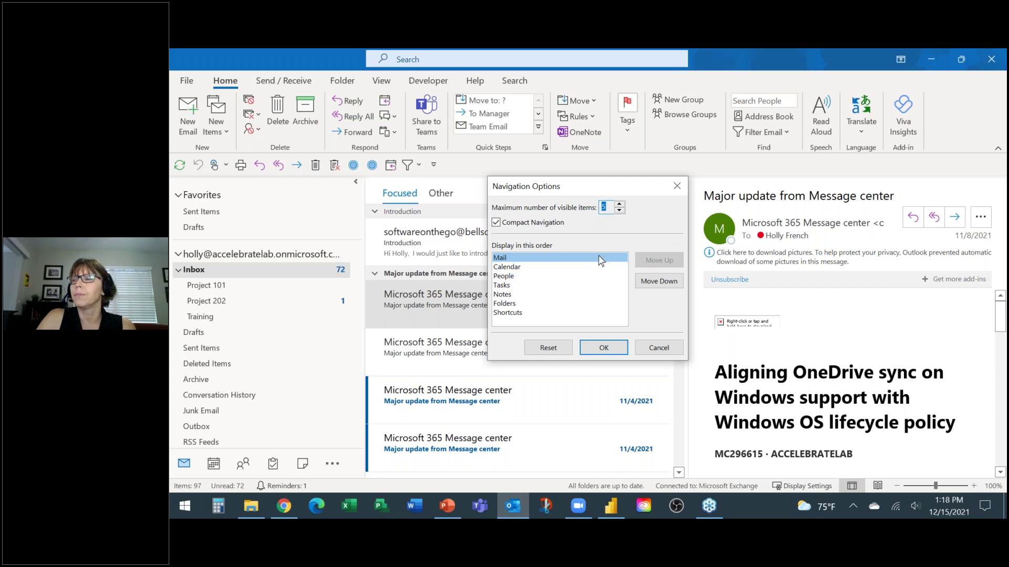
{"action": "left_click", "coordinate": [603, 347]}
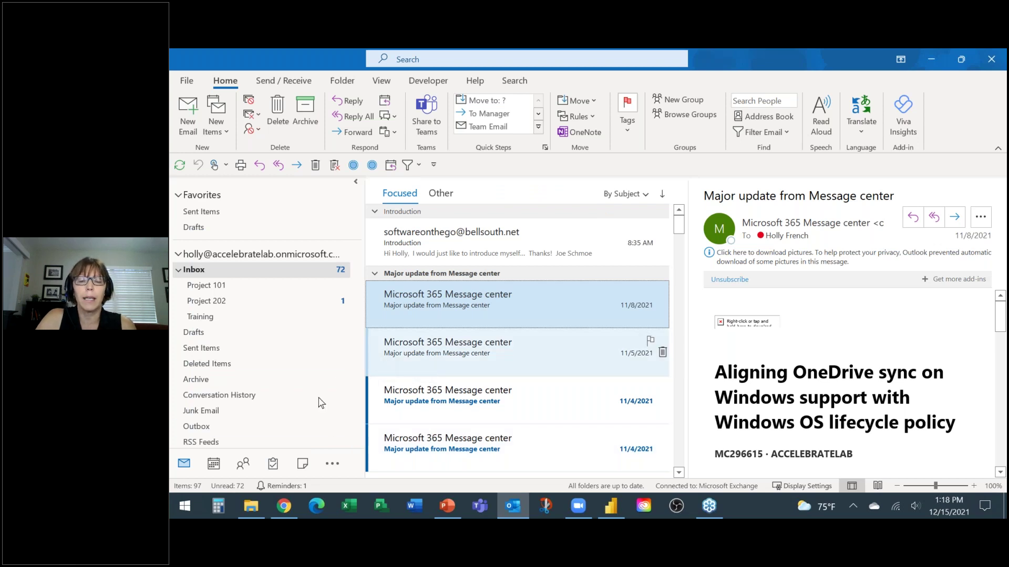
Step: Switch to Notes, open the Travel Rewards note to read it, then close it
{"action": "left_click", "coordinate": [303, 466]}
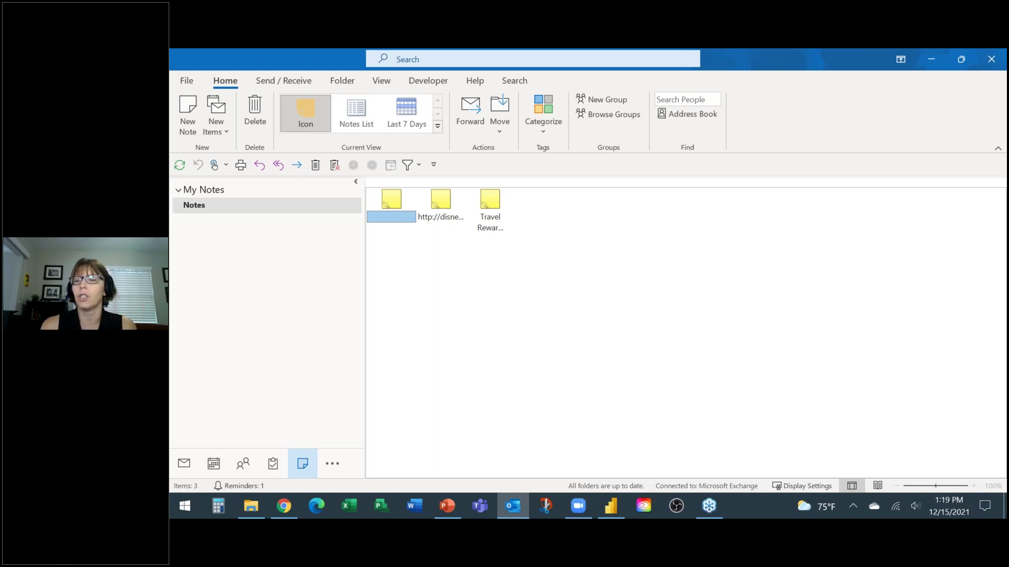
{"action": "left_click", "coordinate": [492, 210]}
{"action": "double_click", "coordinate": [493, 210]}
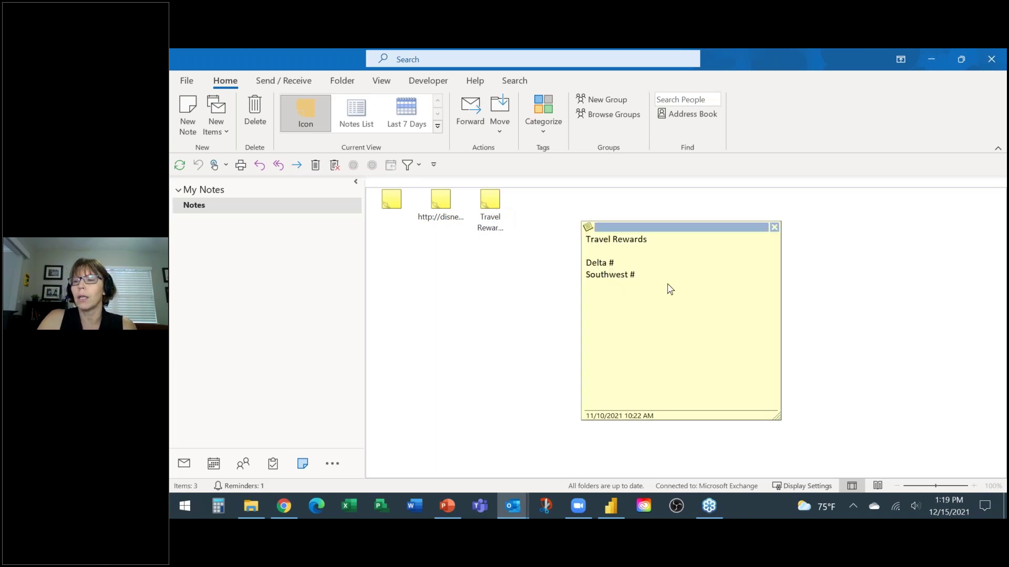
{"action": "left_click", "coordinate": [775, 227]}
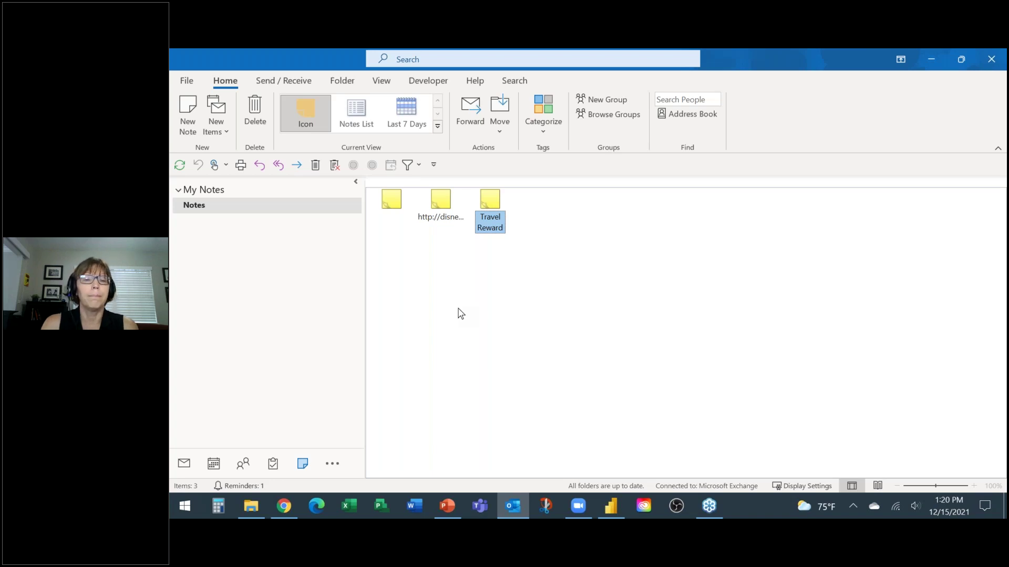
Step: Check the December 2021 calendar in Month view, then return to Mail
{"action": "left_click", "coordinate": [184, 464]}
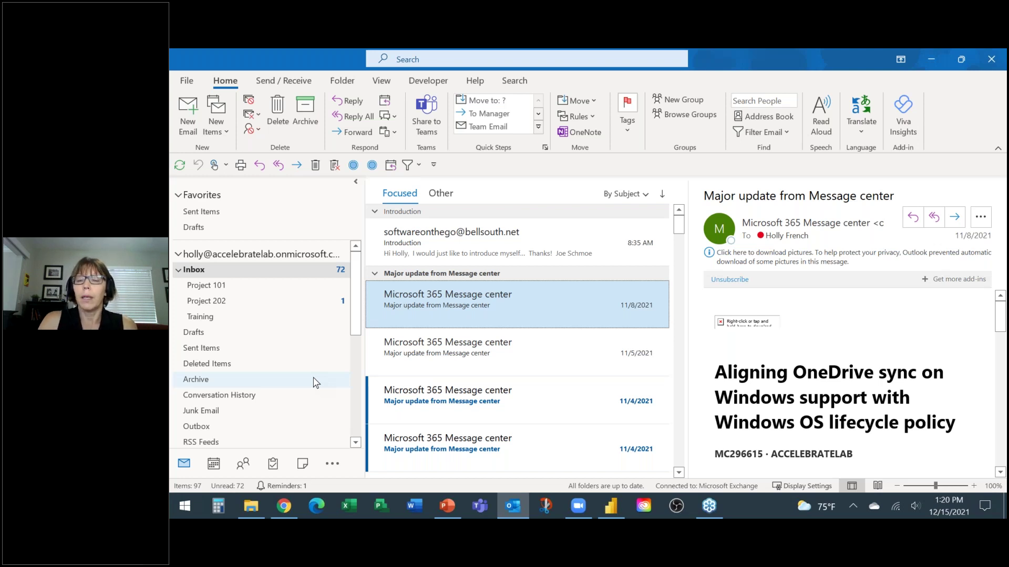
{"action": "mouse_move", "coordinate": [213, 466]}
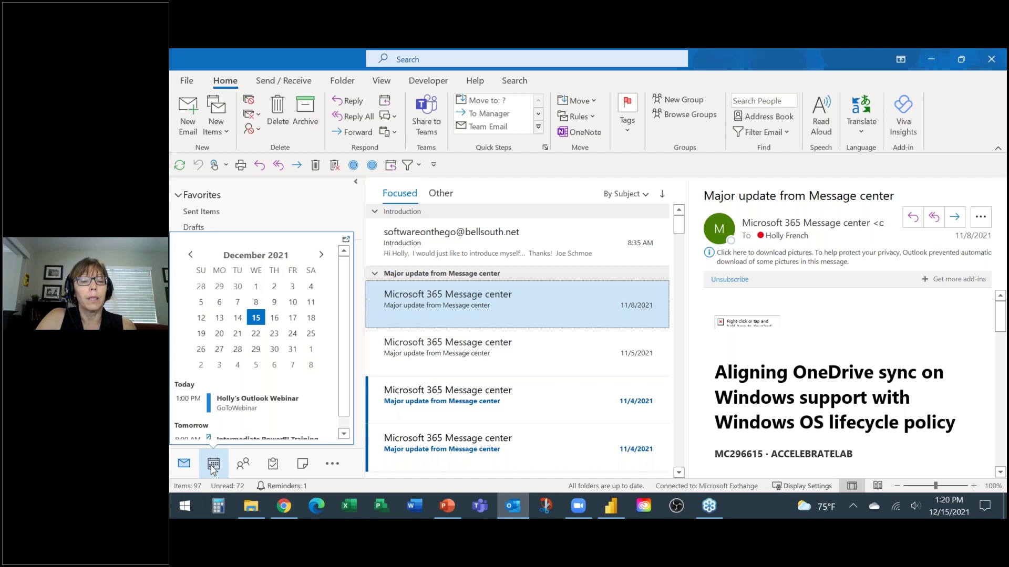
{"action": "left_click", "coordinate": [213, 465]}
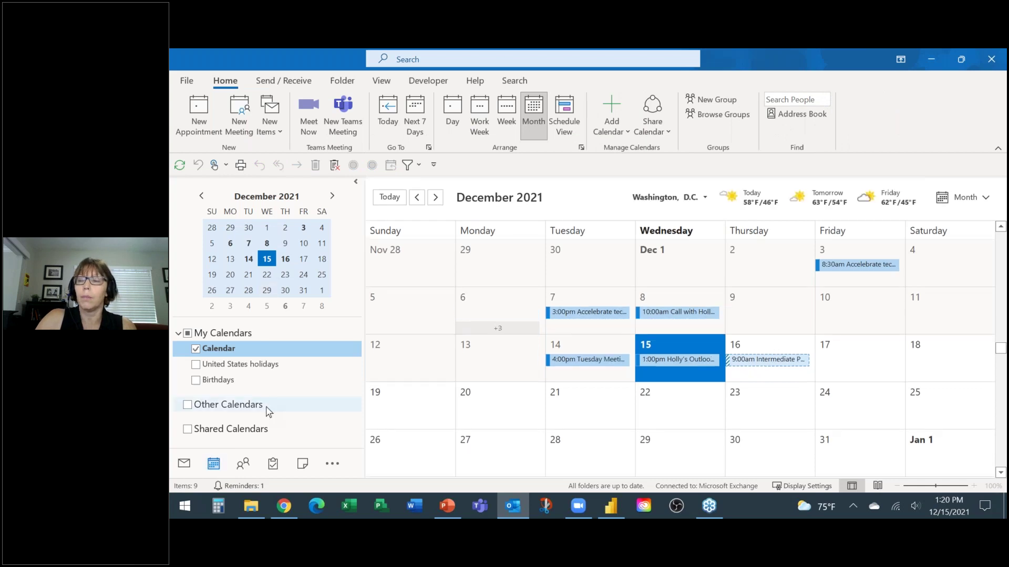
{"action": "mouse_move", "coordinate": [218, 469]}
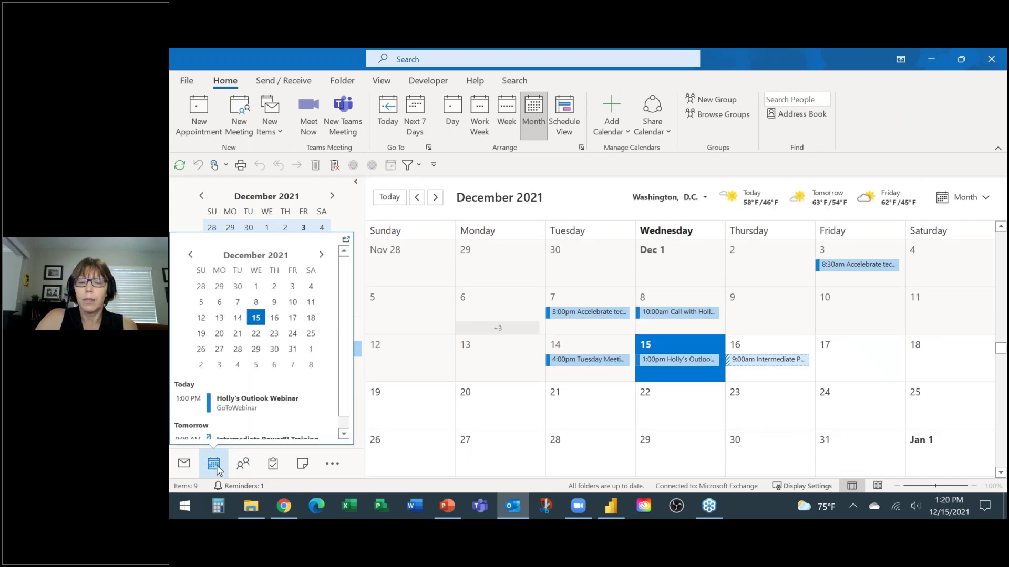
{"action": "left_click", "coordinate": [184, 463]}
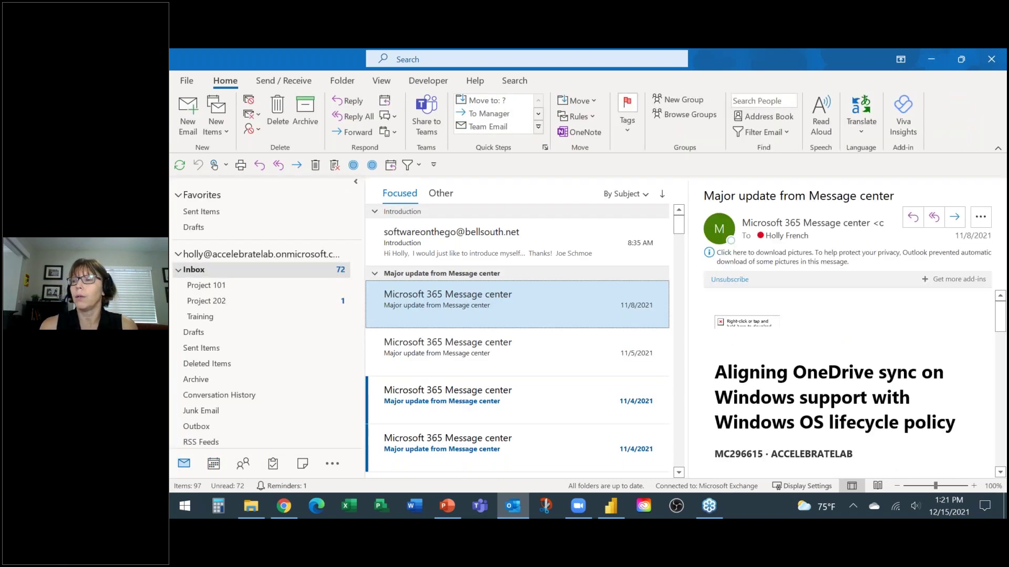
{"action": "mouse_move", "coordinate": [214, 467]}
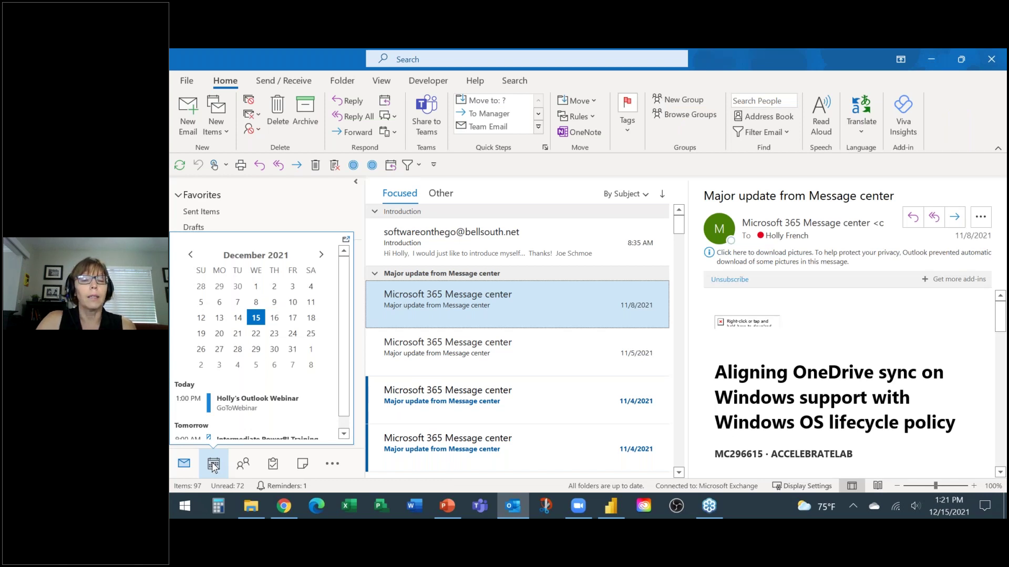
{"action": "right_click", "coordinate": [215, 467]}
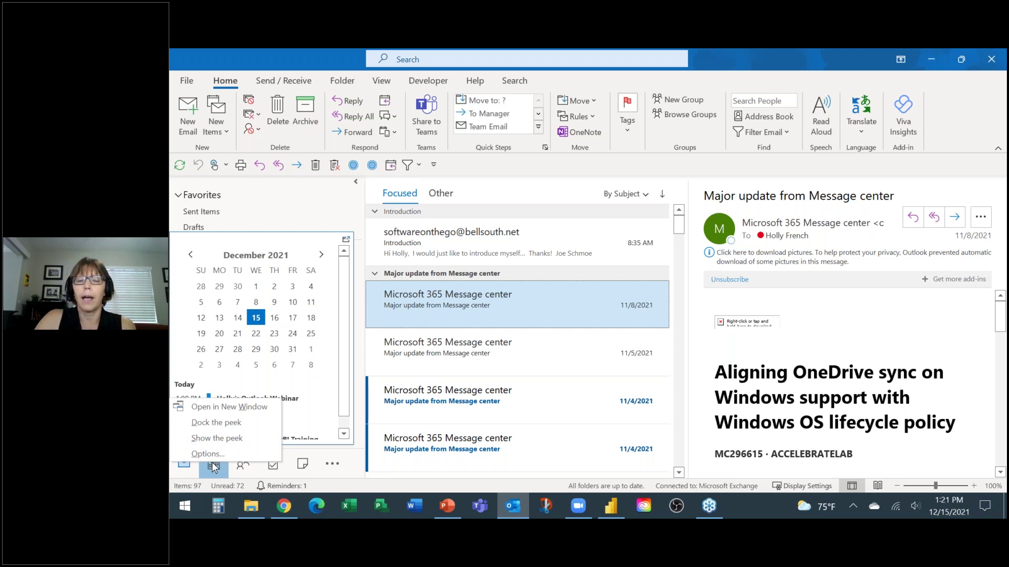
{"action": "left_click", "coordinate": [230, 409]}
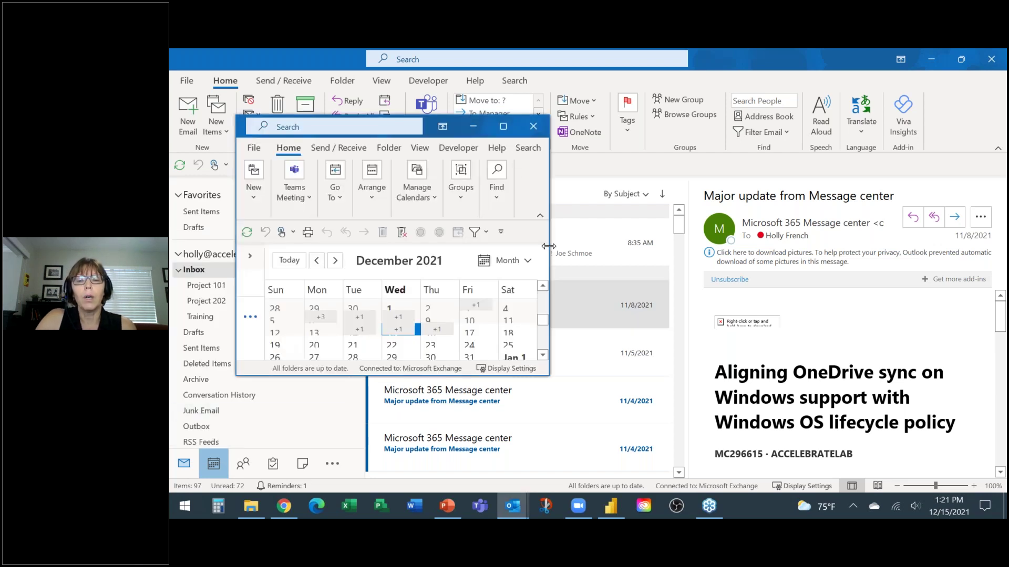
{"action": "left_click_drag", "start_coordinate": [564, 243], "coordinate": [782, 245]}
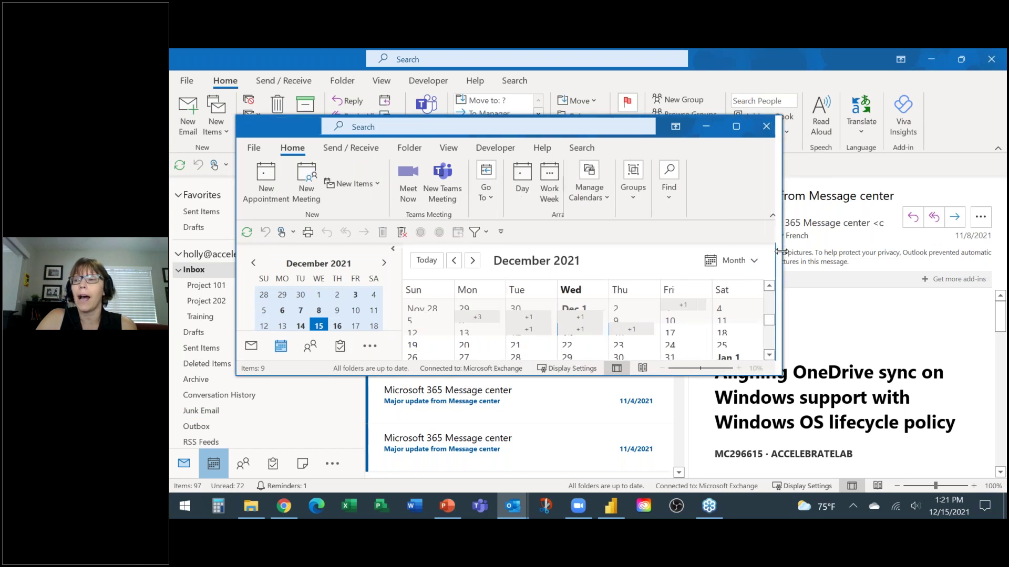
{"action": "left_click_drag", "start_coordinate": [506, 374], "coordinate": [503, 452]}
{"action": "left_click_drag", "start_coordinate": [300, 127], "coordinate": [304, 97]}
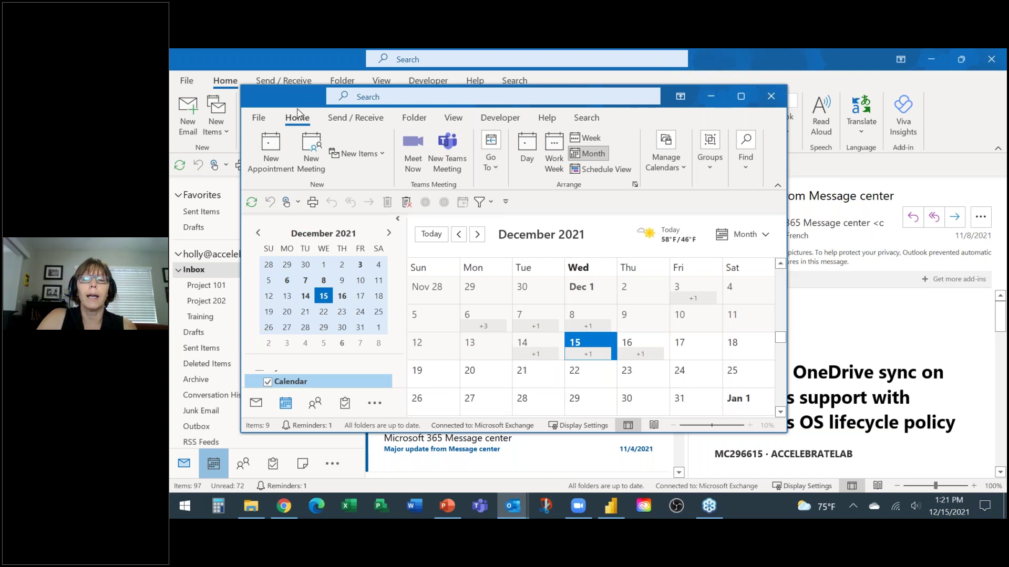
{"action": "left_click_drag", "start_coordinate": [288, 93], "coordinate": [345, 105]}
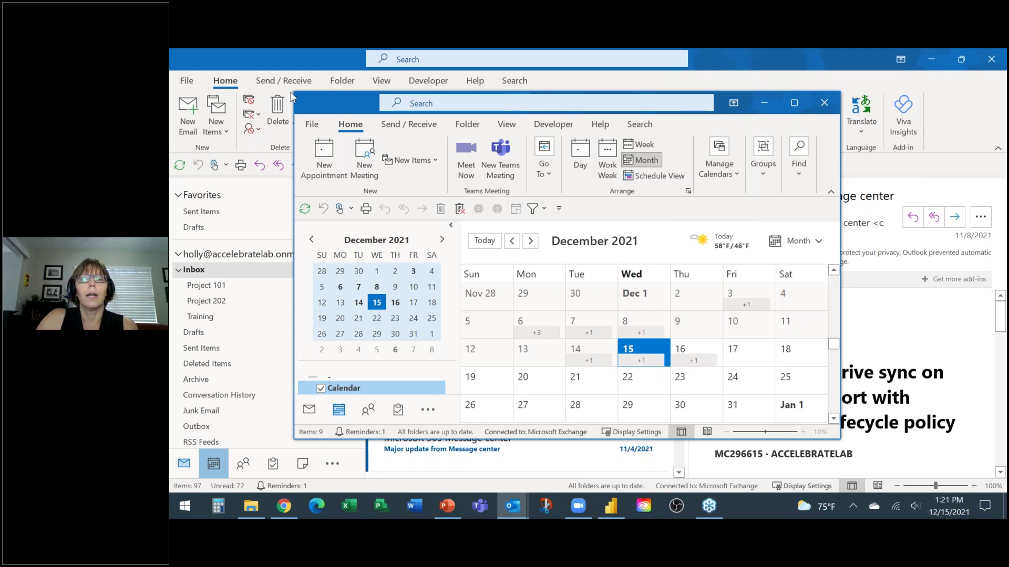
{"action": "left_click_drag", "start_coordinate": [292, 97], "coordinate": [285, 92]}
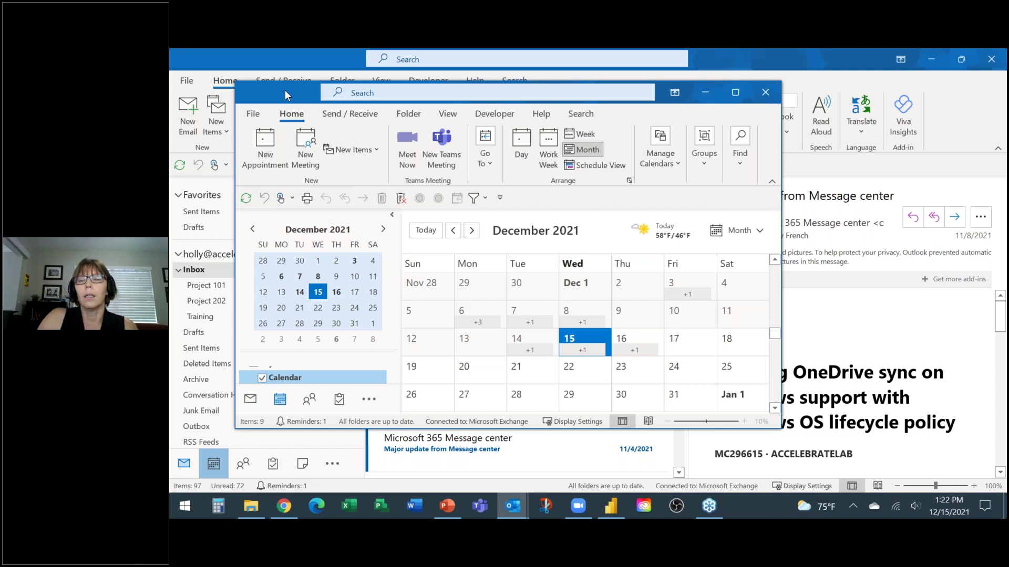
{"action": "left_click", "coordinate": [766, 92]}
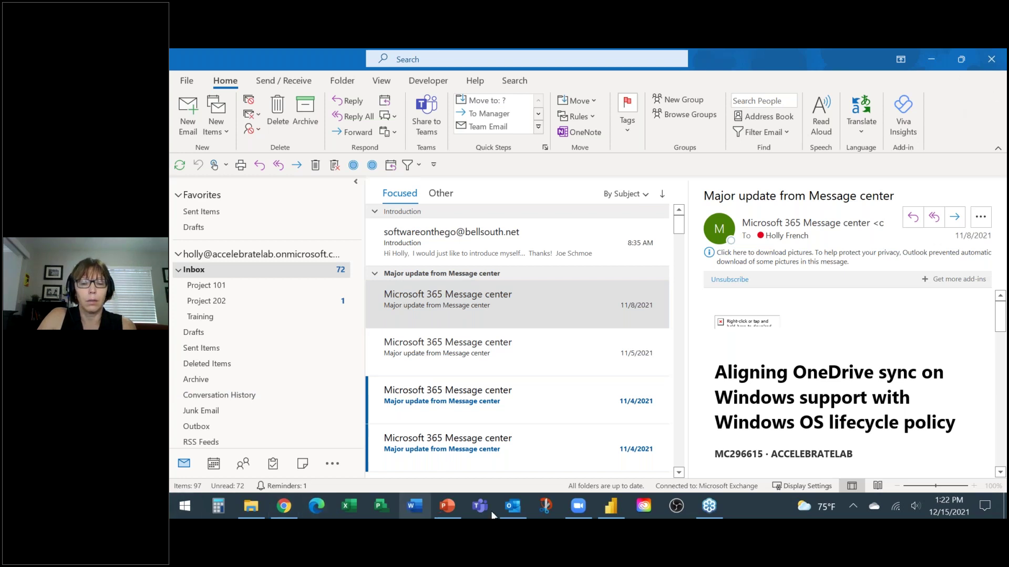
Step: Refocus the Outlook window and bring up the View ribbon tab
{"action": "left_click", "coordinate": [510, 505]}
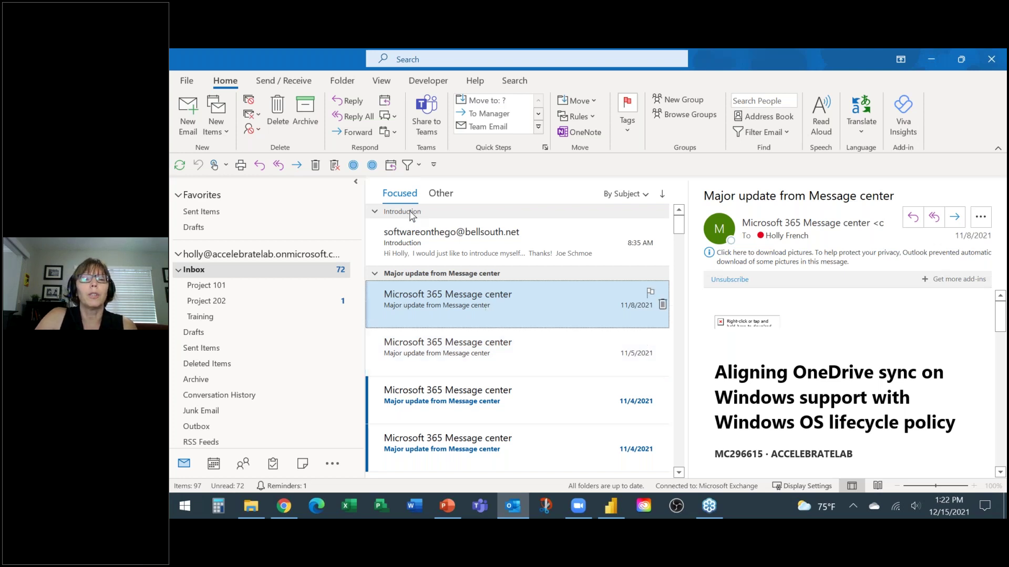
{"action": "left_click", "coordinate": [382, 82]}
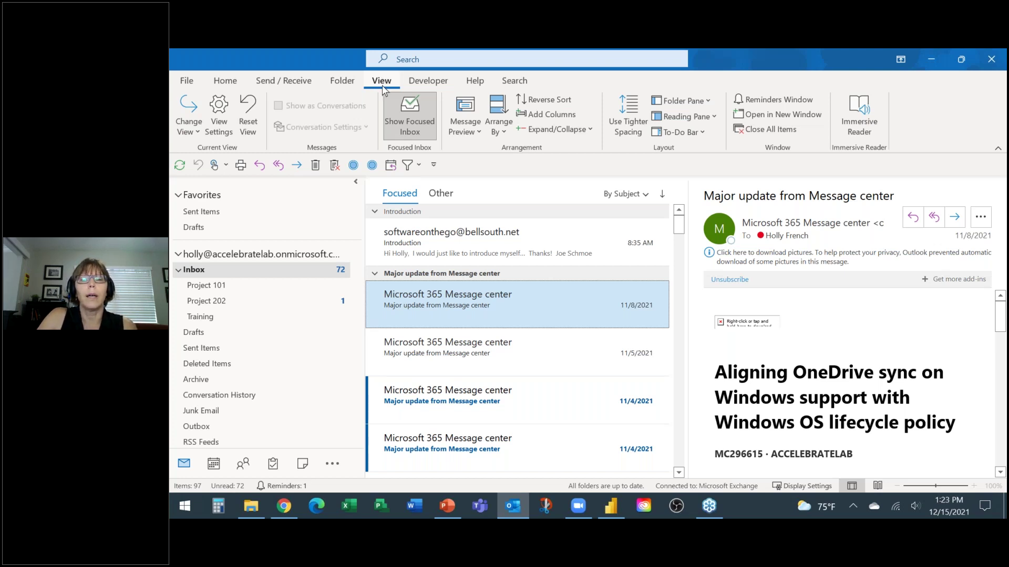
Step: Show the calendar and task list in the To-Do Bar, widening the reading pane
{"action": "left_click", "coordinate": [694, 136]}
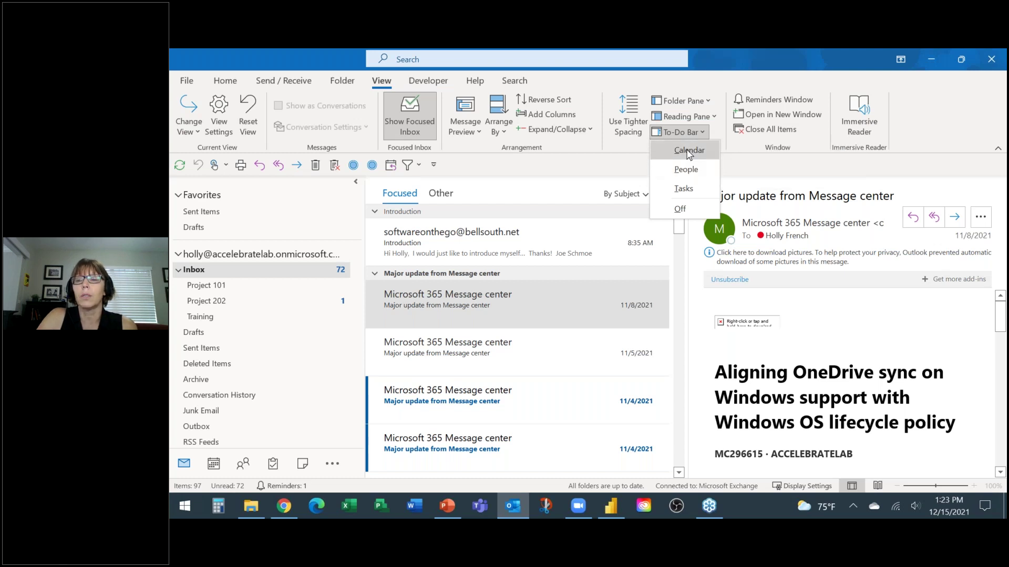
{"action": "left_click", "coordinate": [689, 153]}
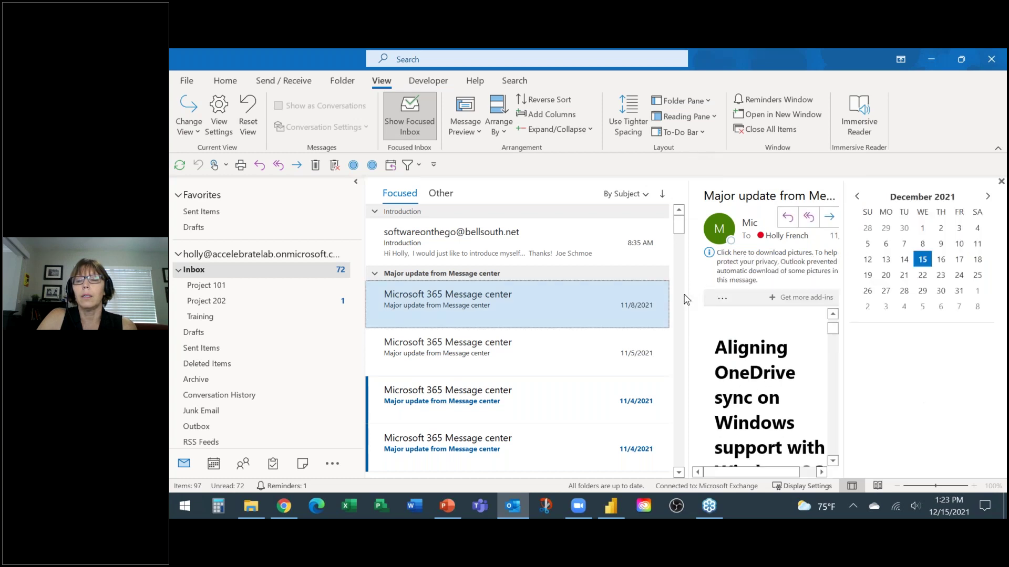
{"action": "left_click_drag", "start_coordinate": [672, 295], "coordinate": [595, 297]}
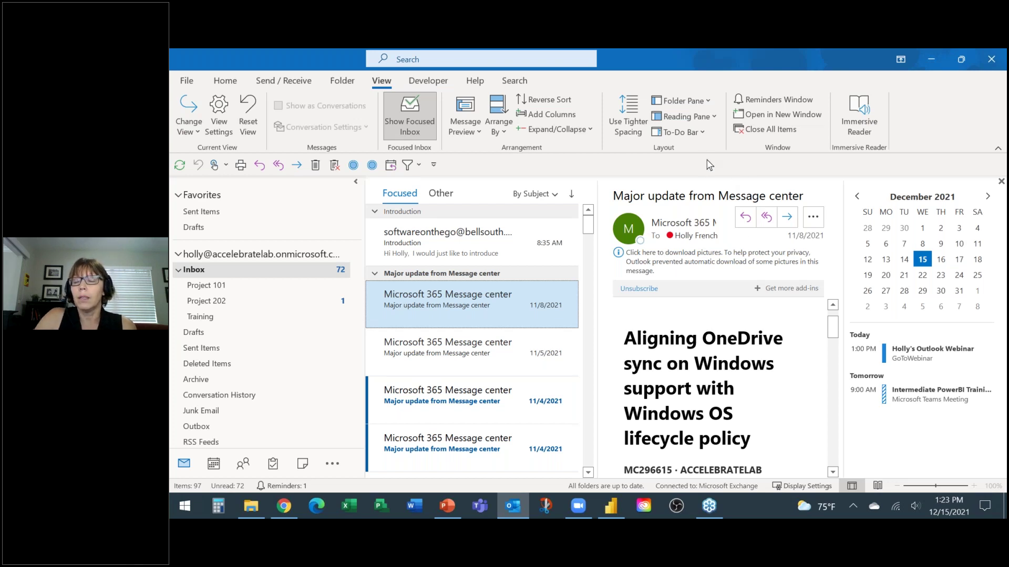
{"action": "left_click", "coordinate": [690, 134]}
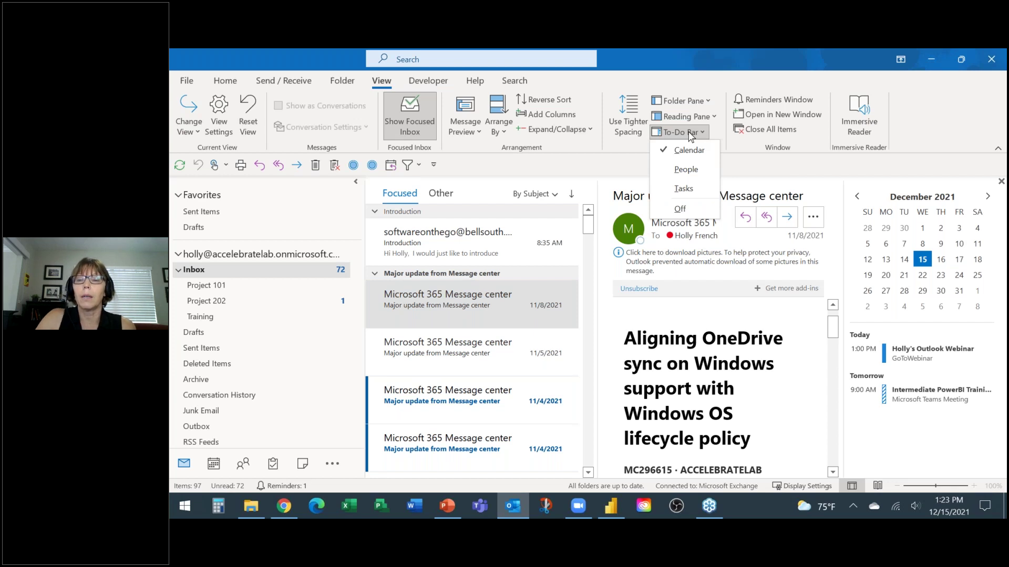
{"action": "left_click", "coordinate": [682, 188]}
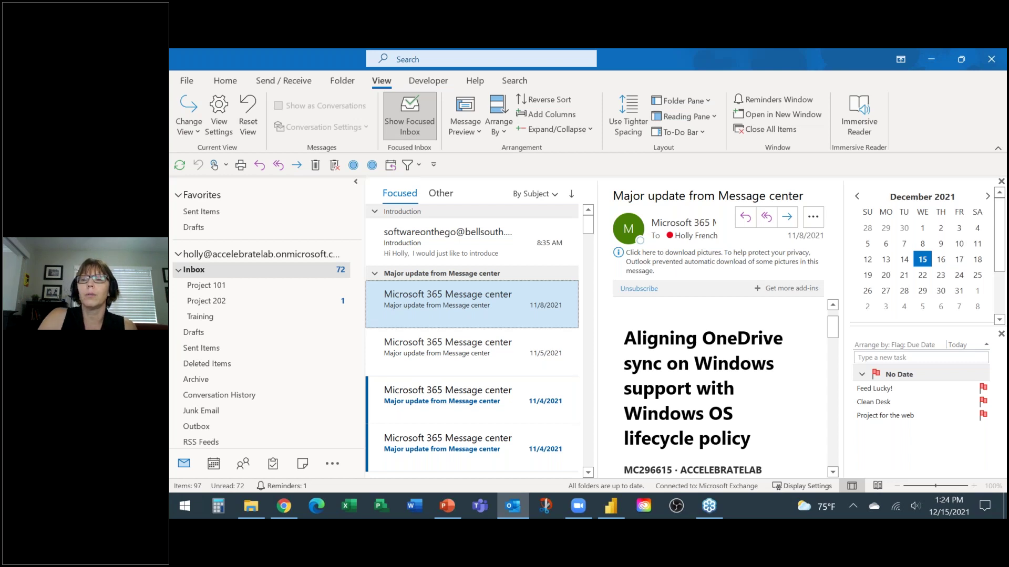
Step: Turn the To-Do Bar off and widen the message list to narrow the reading pane
{"action": "left_click", "coordinate": [684, 138]}
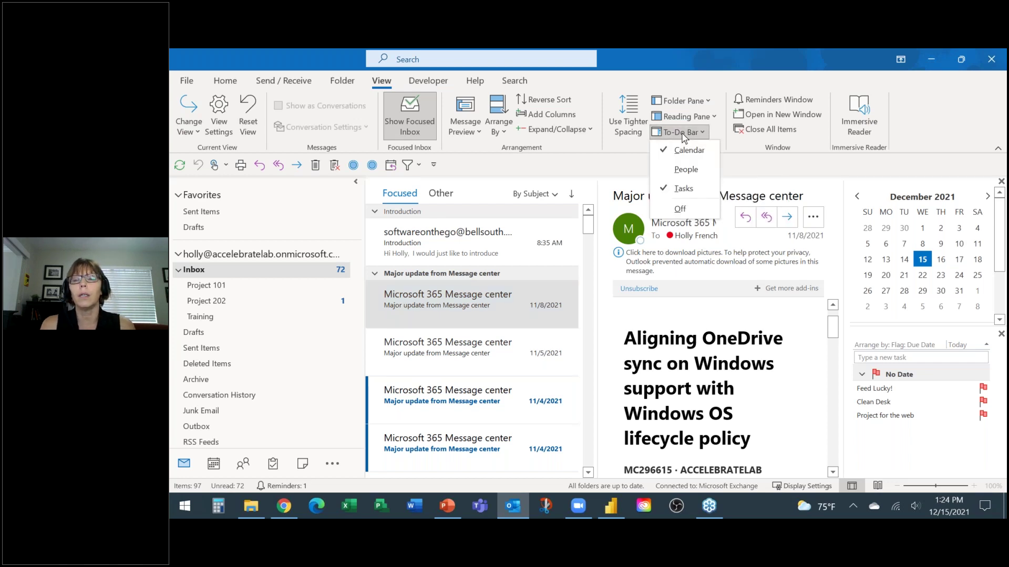
{"action": "left_click", "coordinate": [677, 209]}
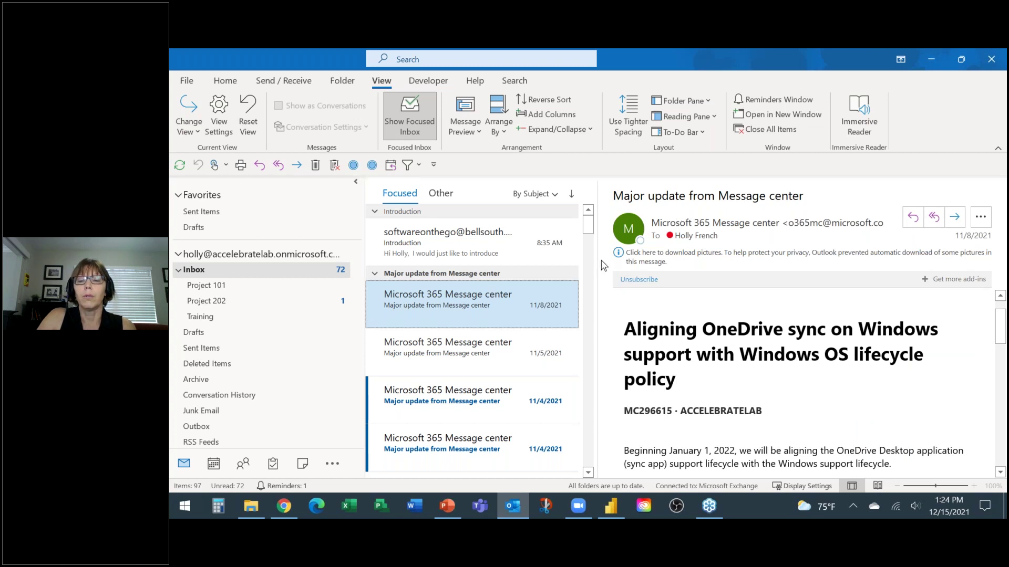
{"action": "left_click_drag", "start_coordinate": [618, 265], "coordinate": [686, 265]}
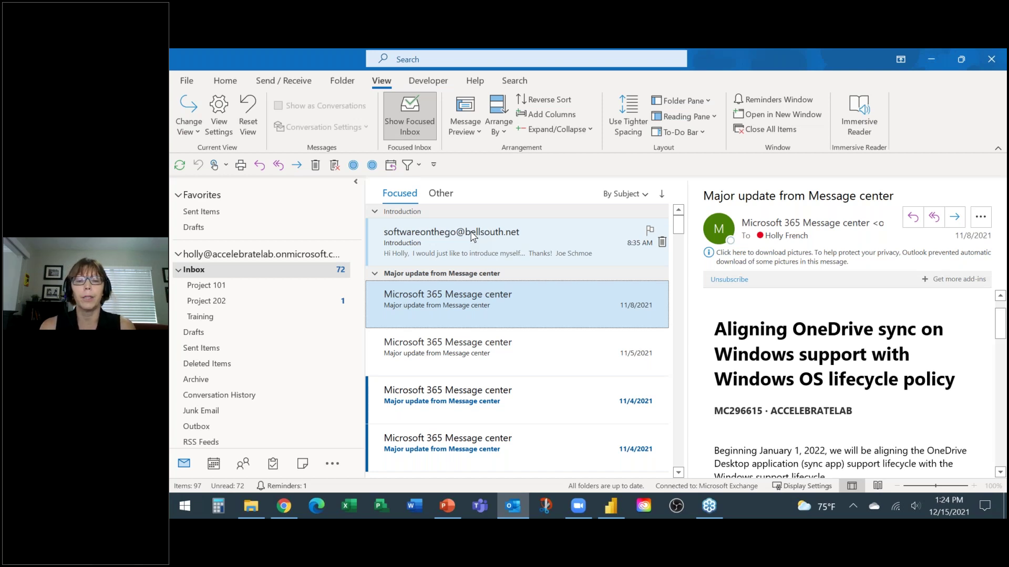
{"action": "key", "text": "alt+h"}
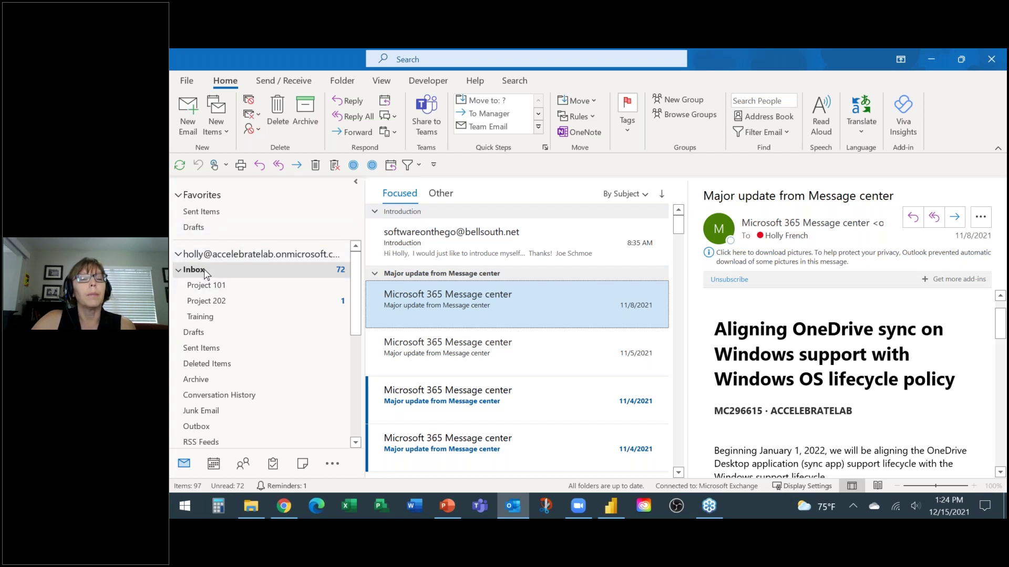
Step: Open the Introduction email and begin dragging it toward the People icon
{"action": "left_click", "coordinate": [431, 245]}
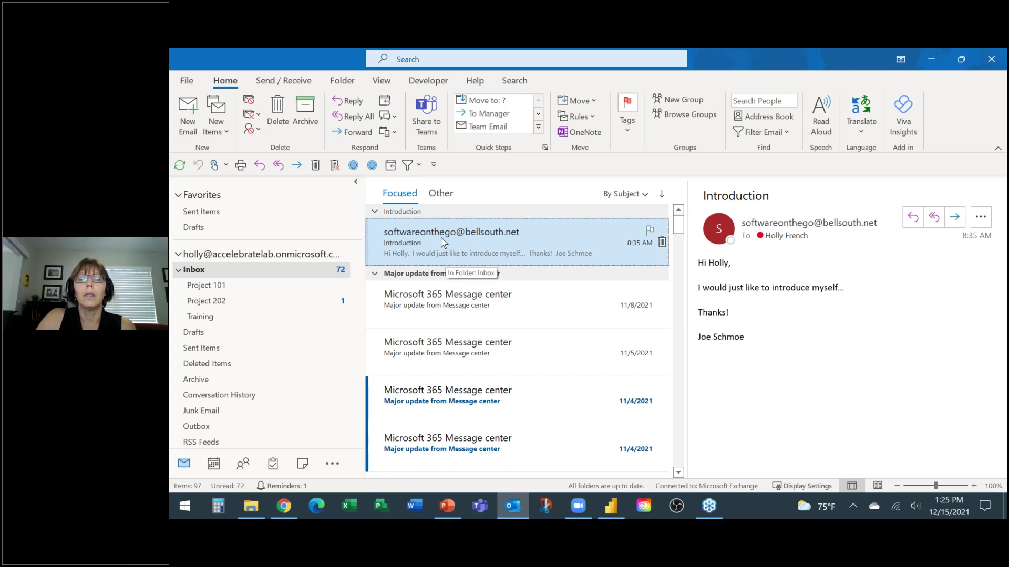
{"action": "left_click_drag", "start_coordinate": [445, 248], "coordinate": [245, 469]}
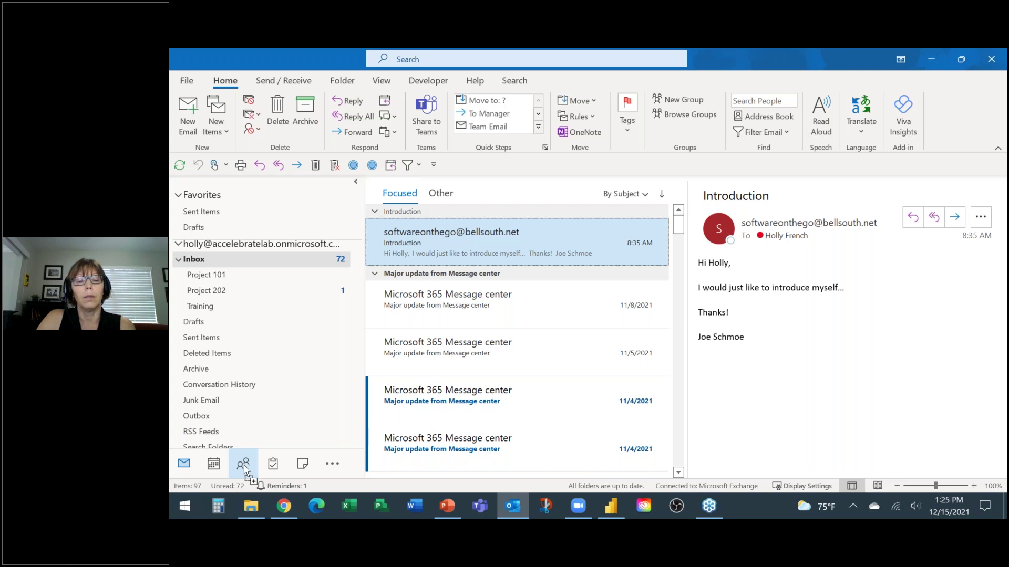
Step: Drop the Introduction email on People to make a contact, then save and close it
{"action": "left_click_drag", "start_coordinate": [245, 470], "coordinate": [245, 469]}
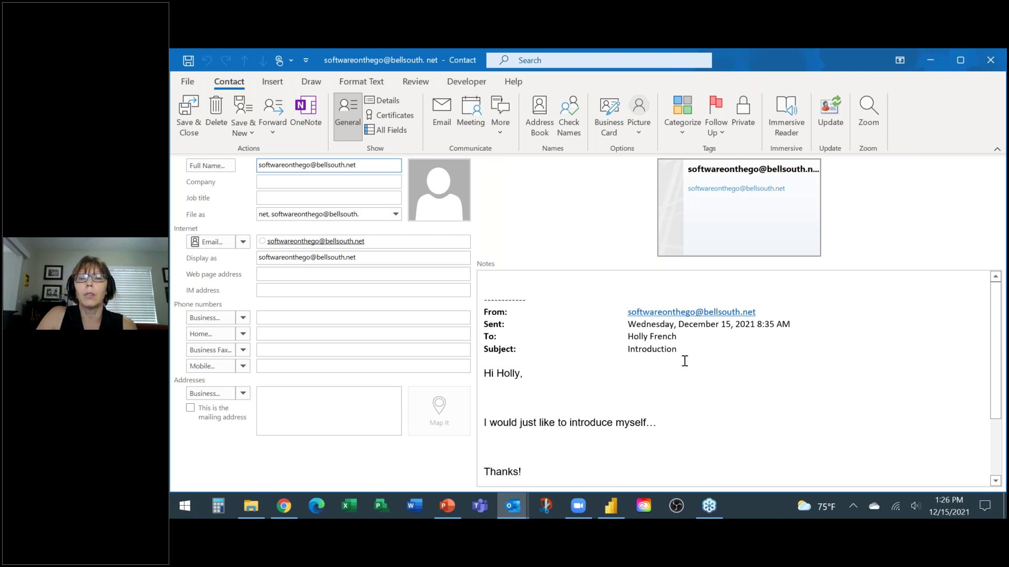
{"action": "left_click", "coordinate": [189, 116]}
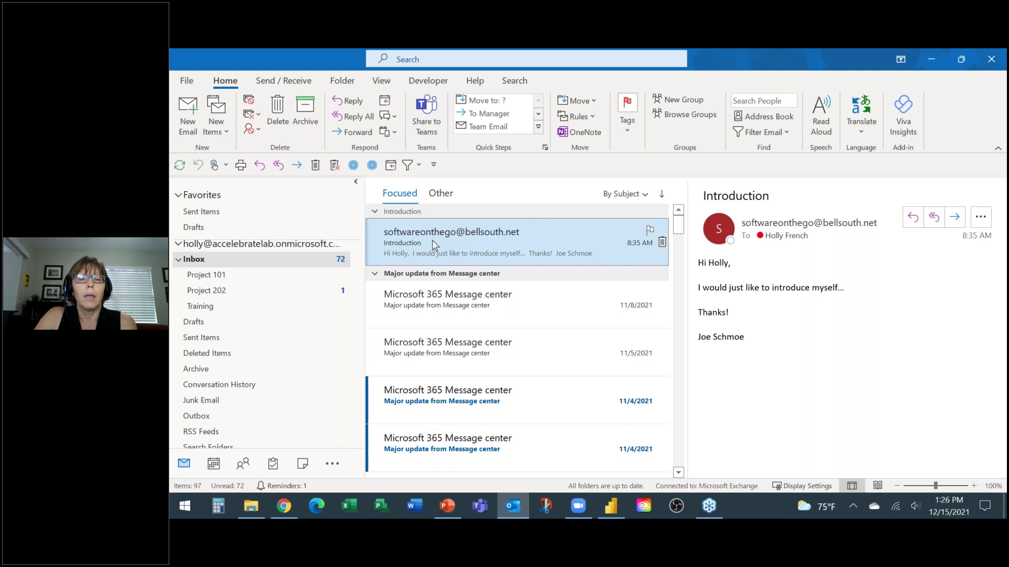
{"action": "left_click_drag", "start_coordinate": [434, 245], "coordinate": [213, 469]}
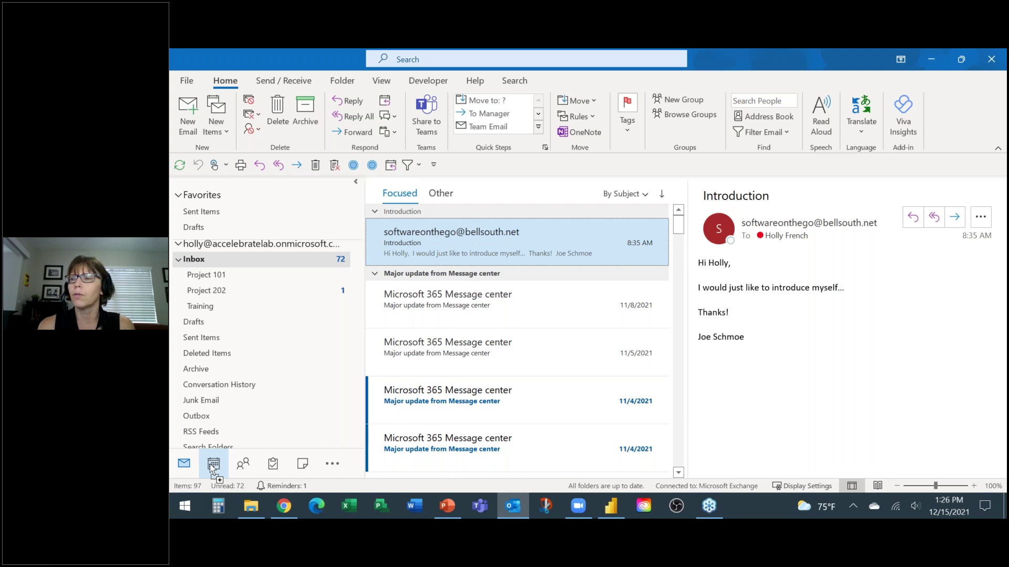
{"action": "left_click_drag", "start_coordinate": [212, 469], "coordinate": [212, 469]}
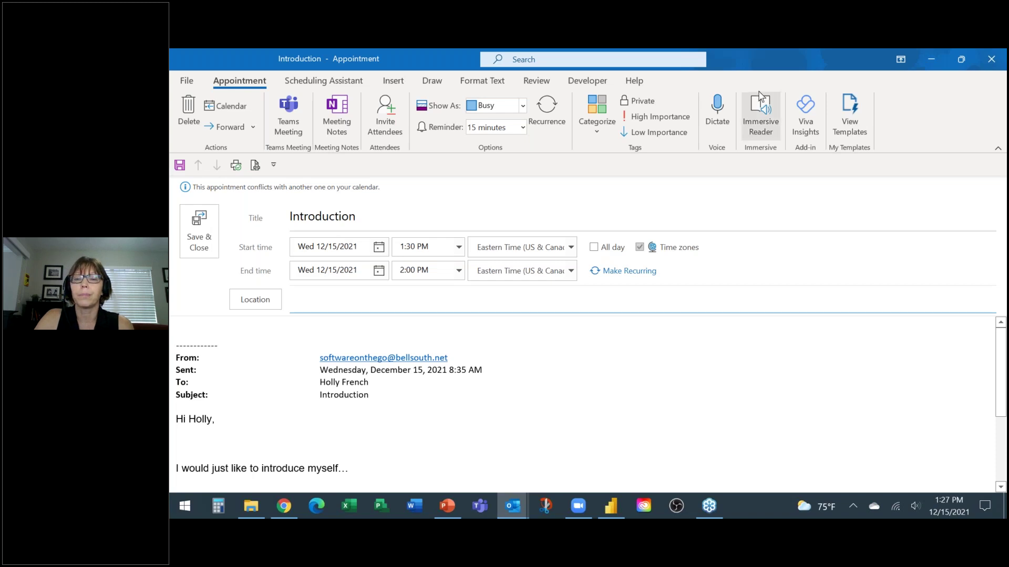
{"action": "left_click", "coordinate": [992, 60]}
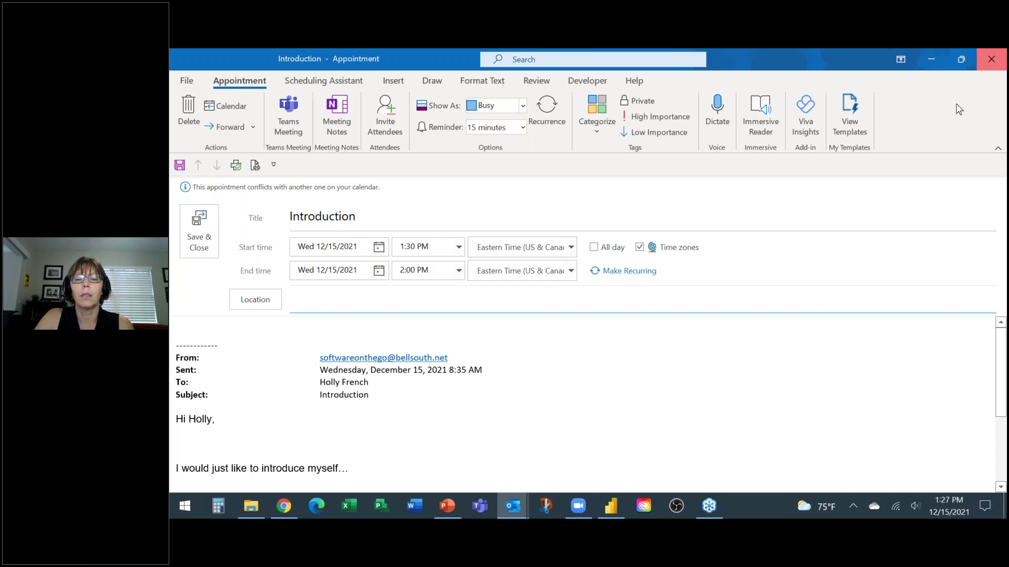
{"action": "left_click", "coordinate": [598, 315]}
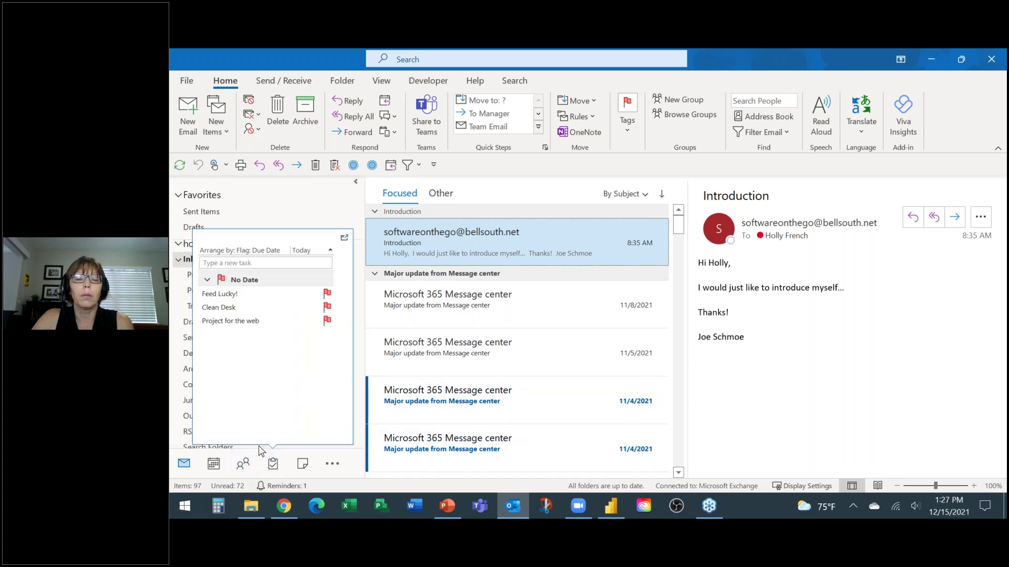
Step: In People, review Training Group and the new contact, then drag the contact onto Mail
{"action": "mouse_move", "coordinate": [243, 467]}
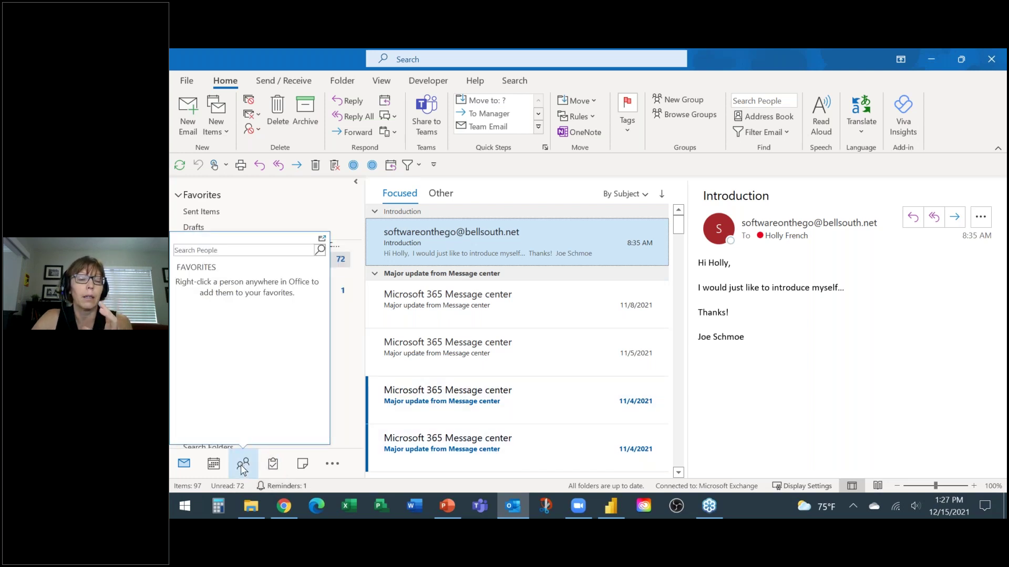
{"action": "left_click", "coordinate": [243, 464]}
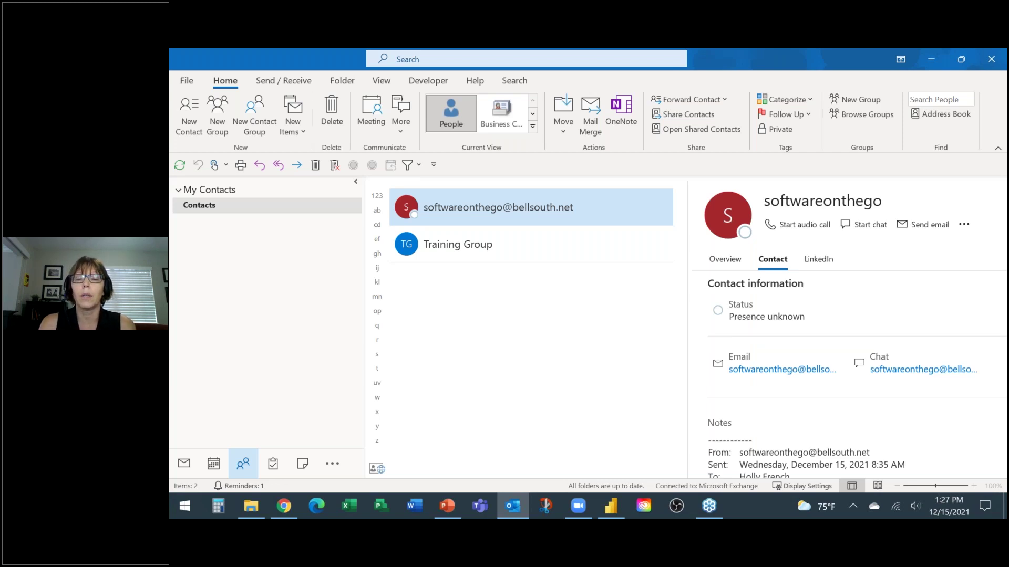
{"action": "left_click", "coordinate": [481, 245]}
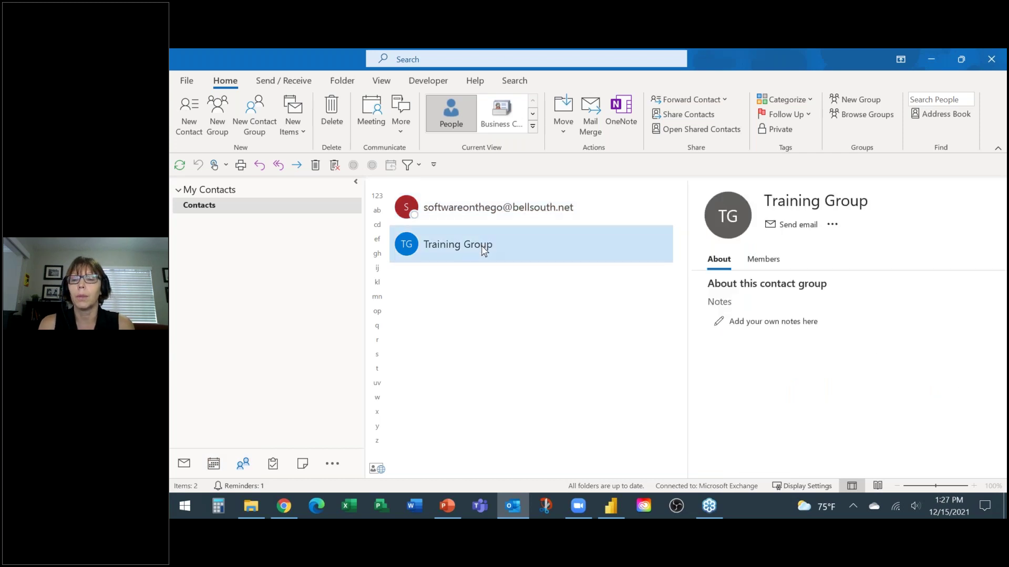
{"action": "left_click", "coordinate": [457, 209]}
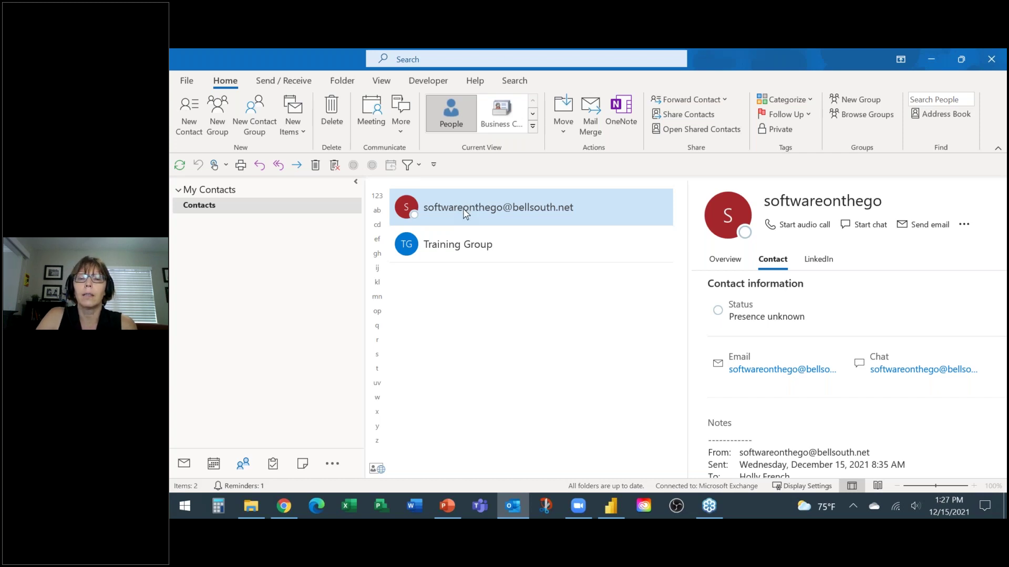
{"action": "left_click_drag", "start_coordinate": [465, 207], "coordinate": [185, 467]}
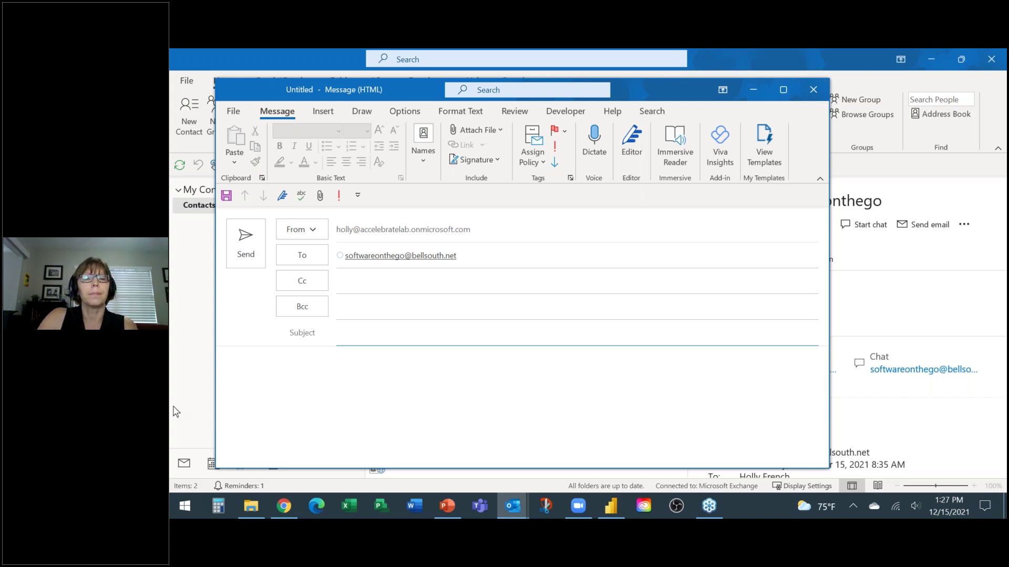
Step: Close the addressed draft without saving and go back to the Inbox
{"action": "left_click", "coordinate": [815, 90]}
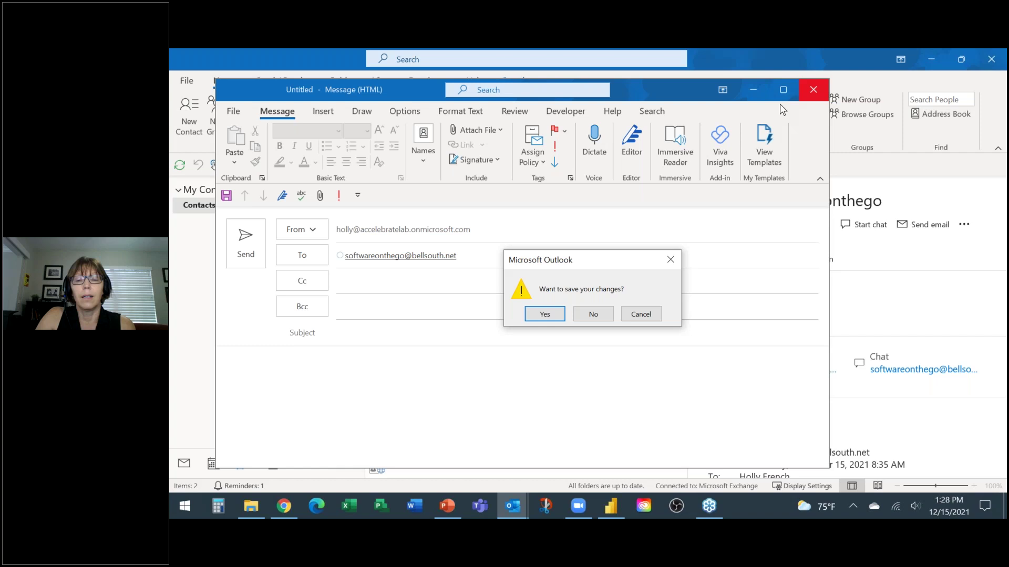
{"action": "left_click", "coordinate": [593, 315]}
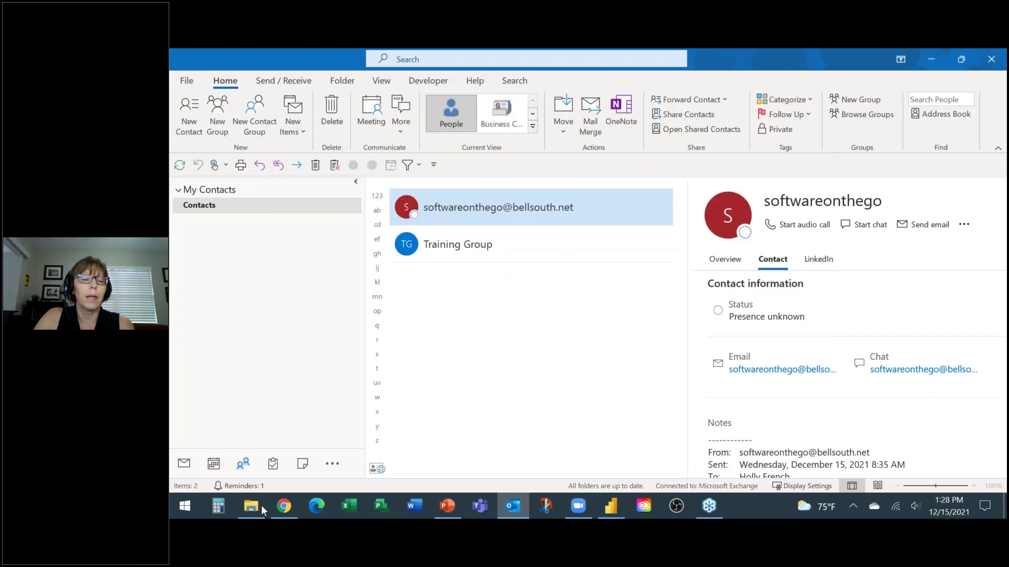
{"action": "left_click", "coordinate": [184, 464]}
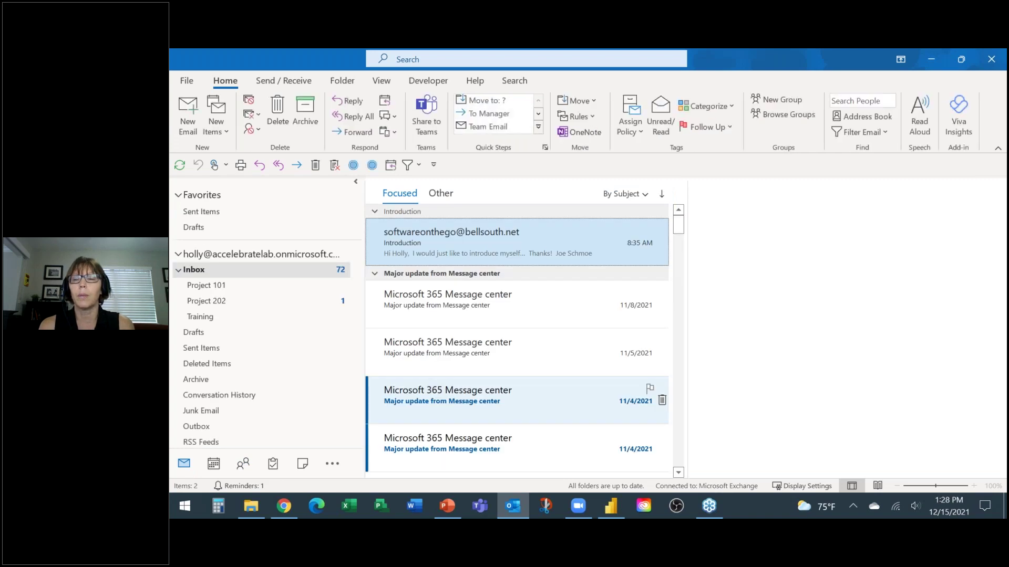
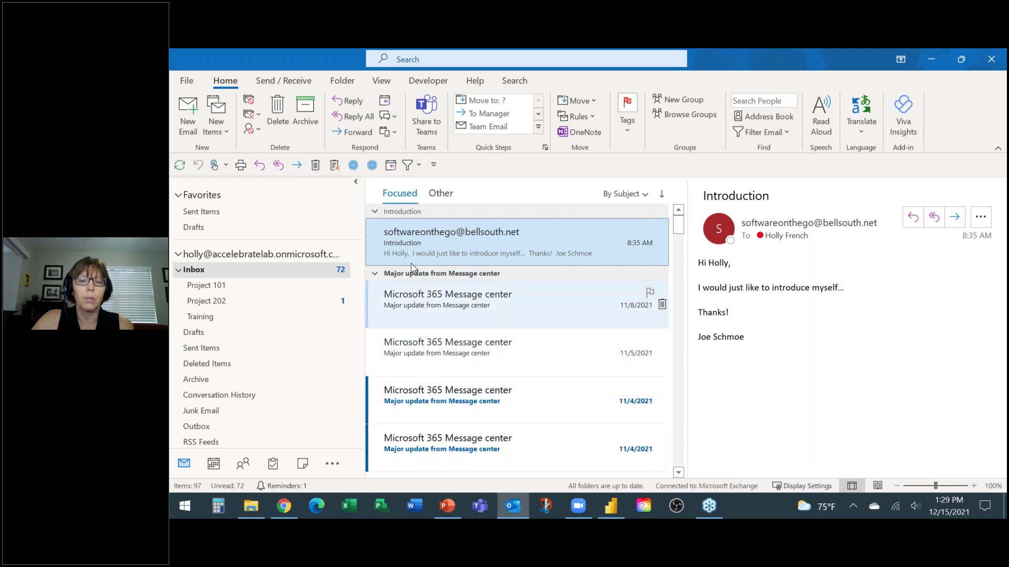
Step: Use Find Related on the Introduction email to list Messages in this Conversation
{"action": "right_click", "coordinate": [416, 236]}
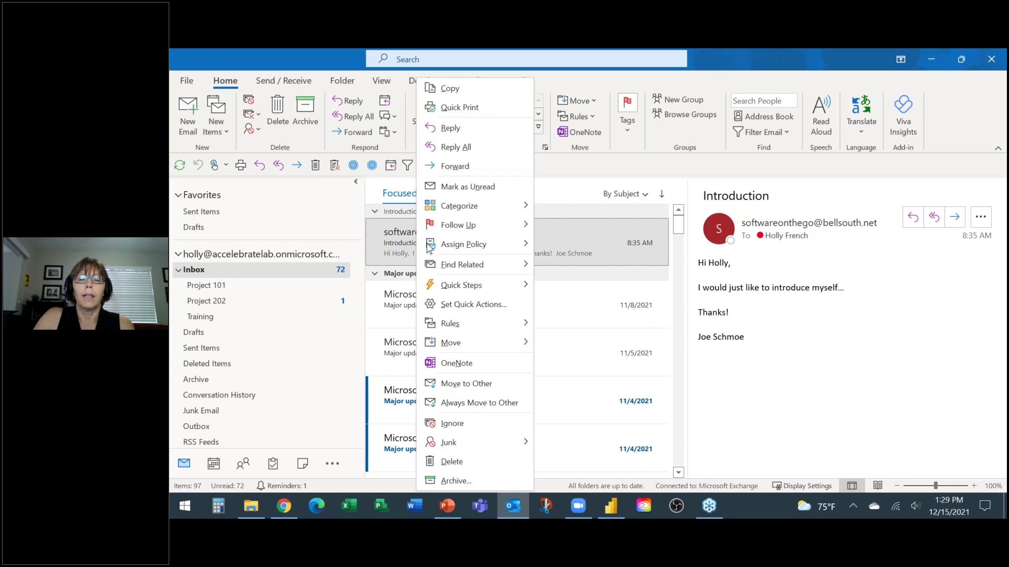
{"action": "mouse_move", "coordinate": [457, 265]}
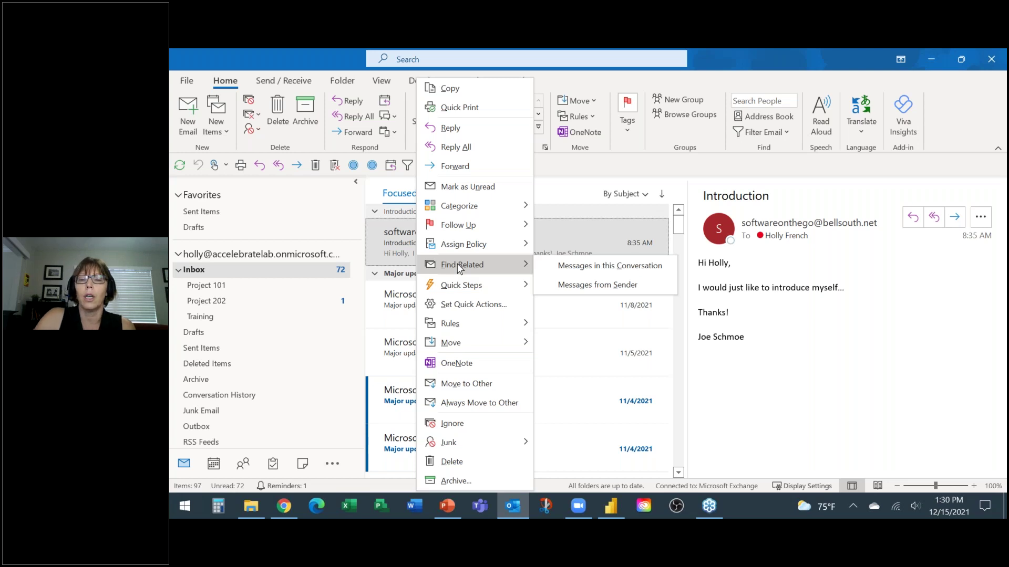
{"action": "left_click", "coordinate": [582, 268]}
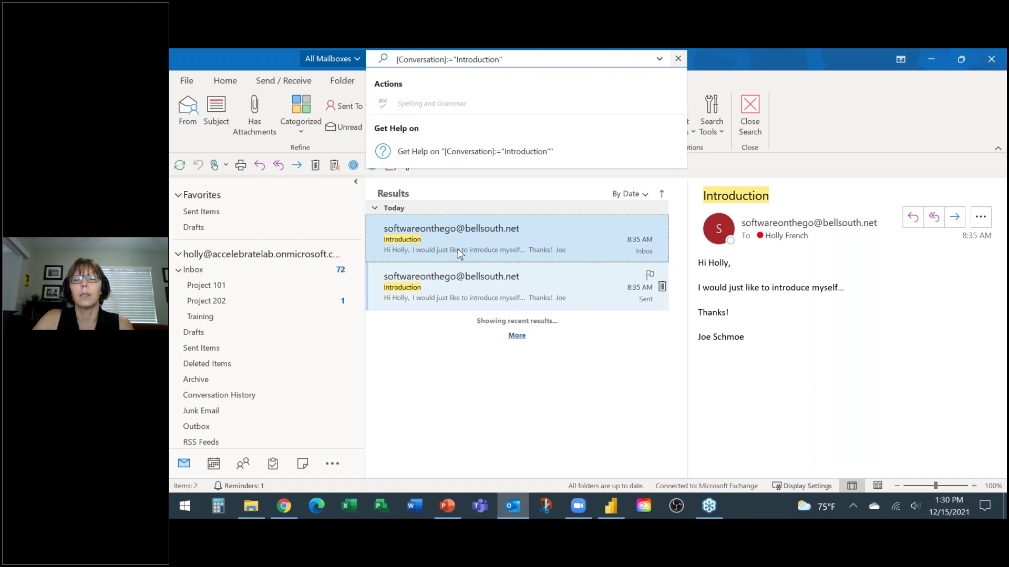
Step: Clear the Introduction conversation search to restore the full subject-sorted Inbox
{"action": "left_click", "coordinate": [678, 59]}
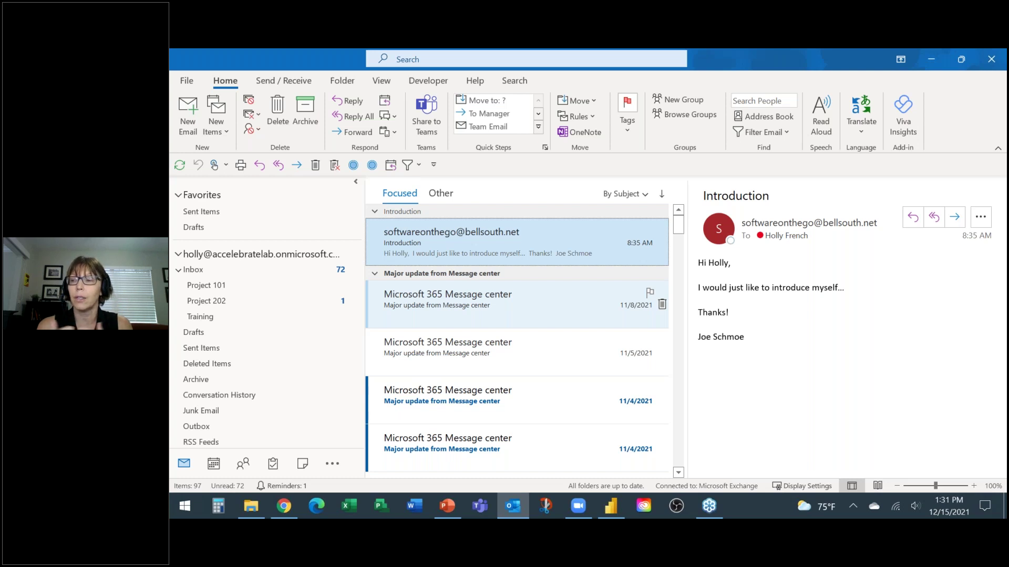
Step: List messages from the Introduction sender, open the 12:33 PM one, then clear the search
{"action": "right_click", "coordinate": [424, 244]}
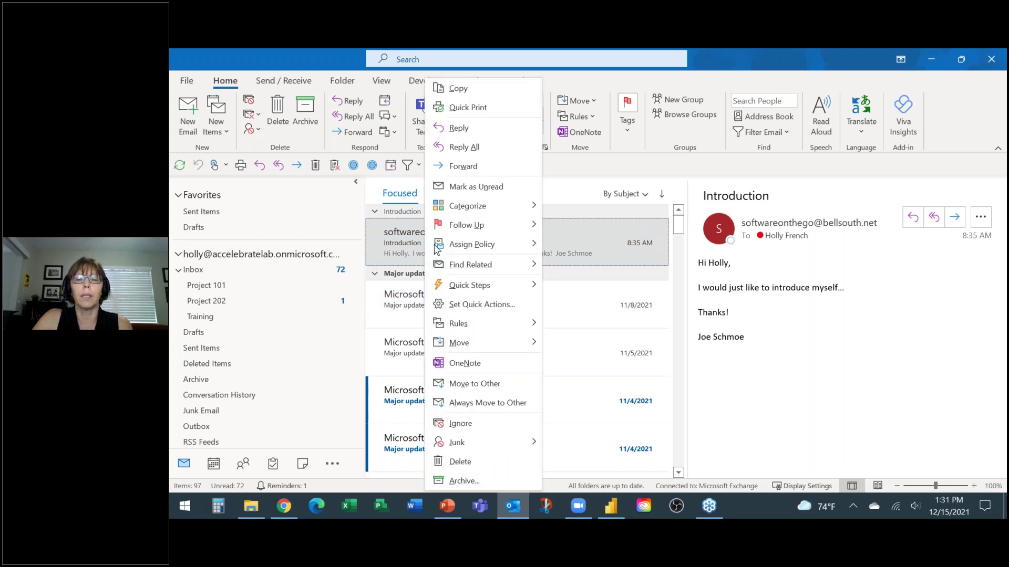
{"action": "mouse_move", "coordinate": [504, 268]}
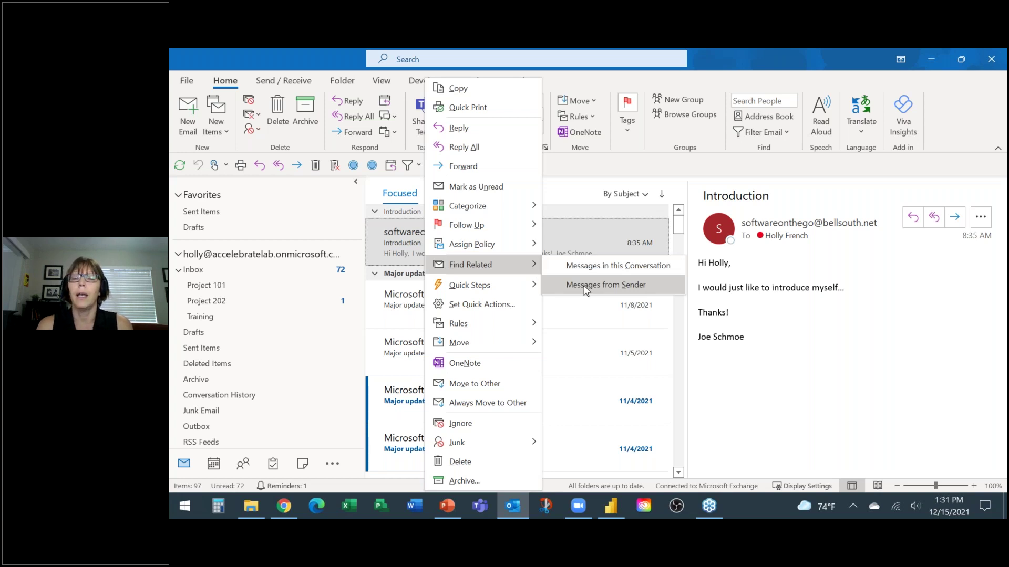
{"action": "left_click", "coordinate": [586, 290]}
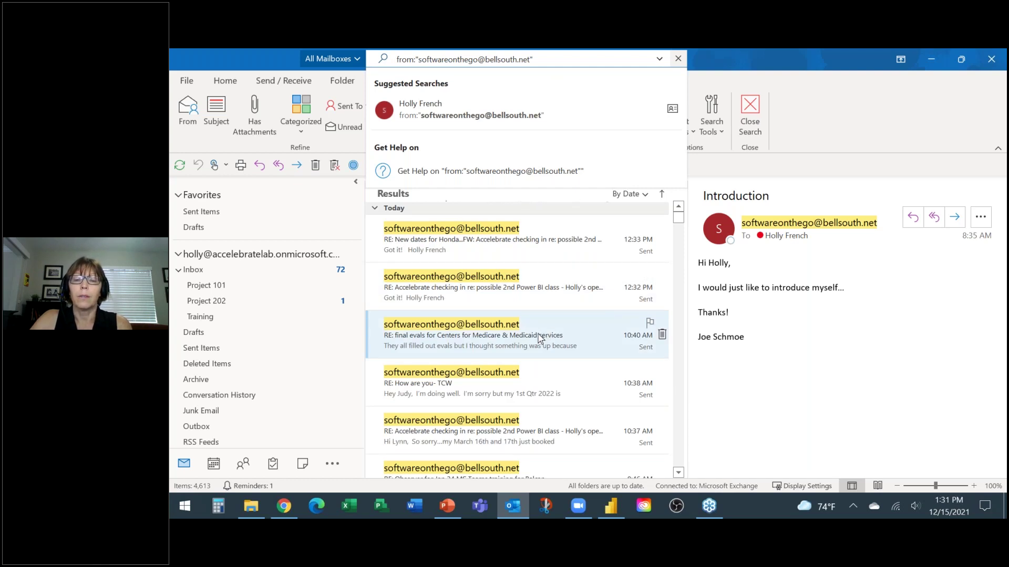
{"action": "scroll", "coordinate": [540, 338], "scroll_direction": "down", "scroll_amount": 5}
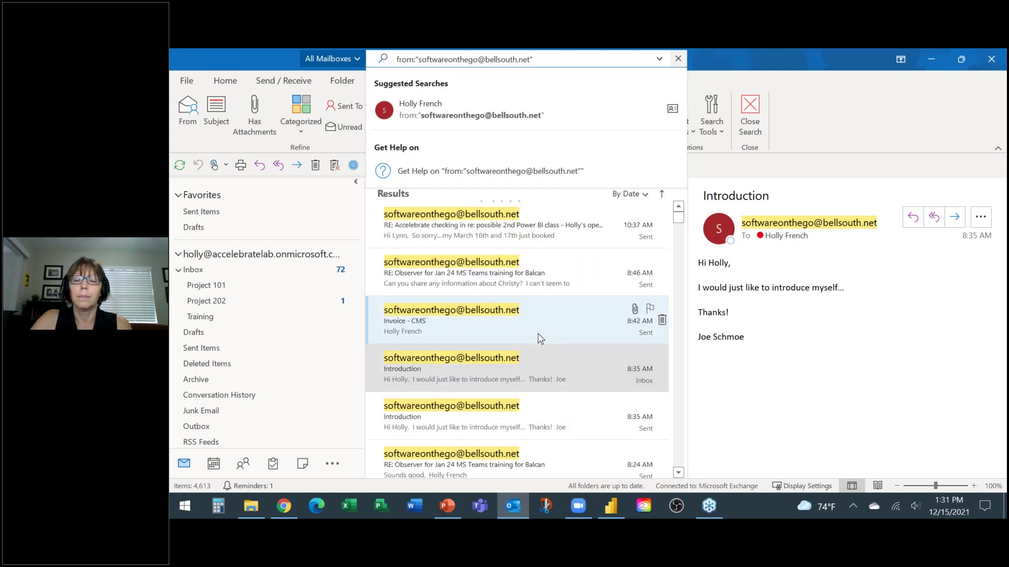
{"action": "scroll", "coordinate": [539, 338], "scroll_direction": "up", "scroll_amount": 5}
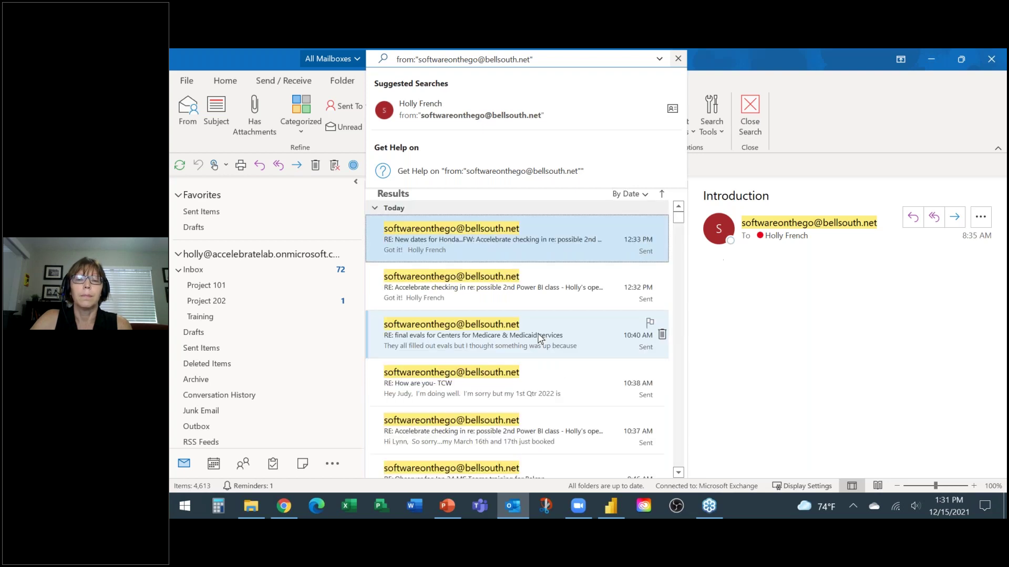
{"action": "left_click", "coordinate": [584, 229]}
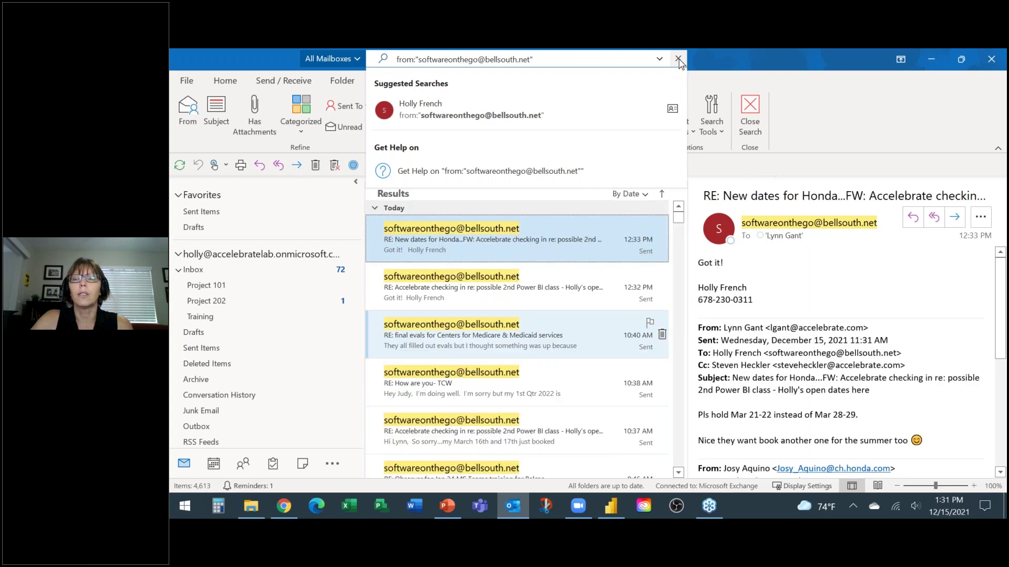
{"action": "left_click", "coordinate": [678, 59]}
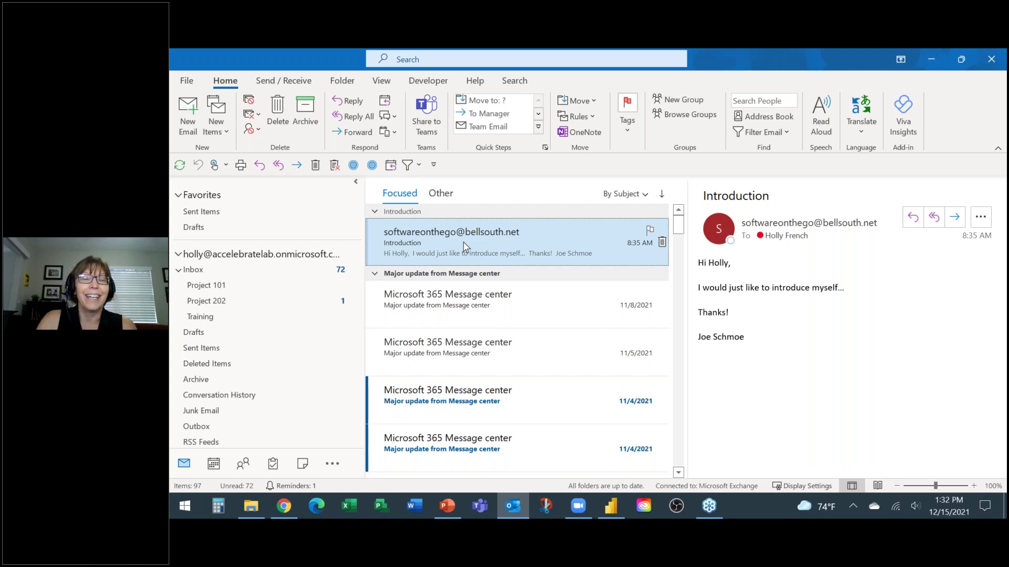
{"action": "left_click", "coordinate": [409, 61]}
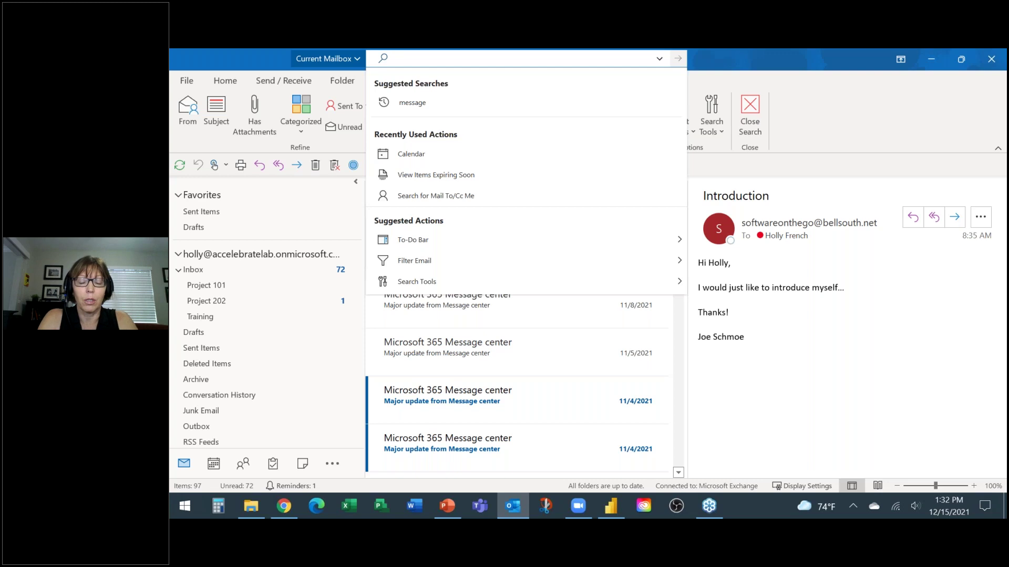
{"action": "type", "text": "training"}
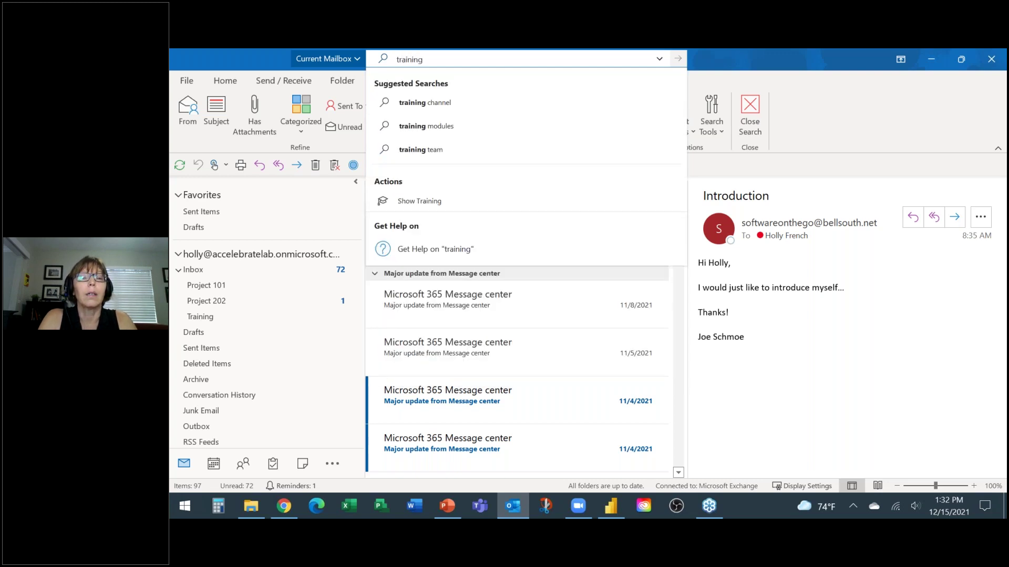
{"action": "key", "text": "Return"}
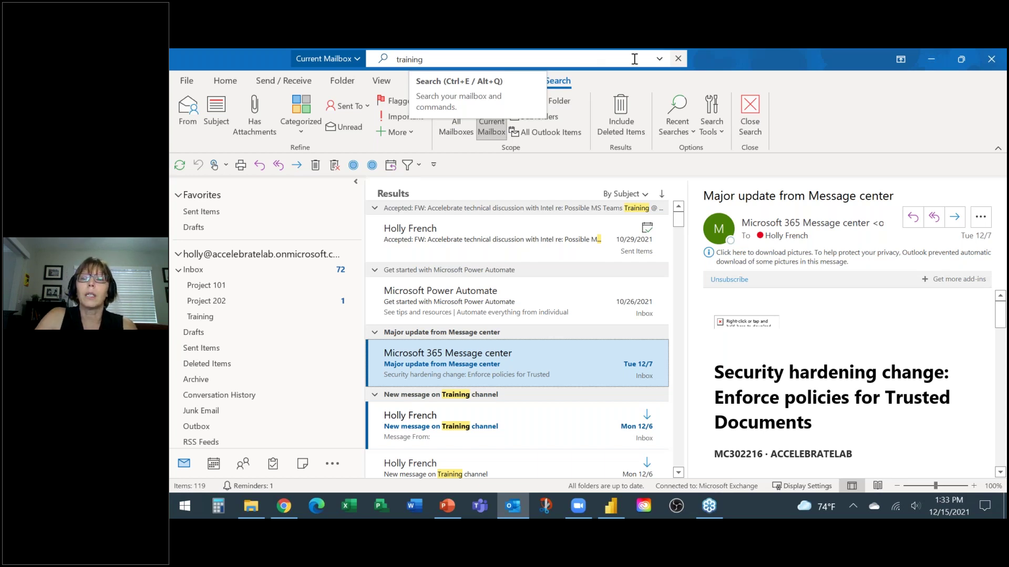
{"action": "left_click", "coordinate": [677, 59]}
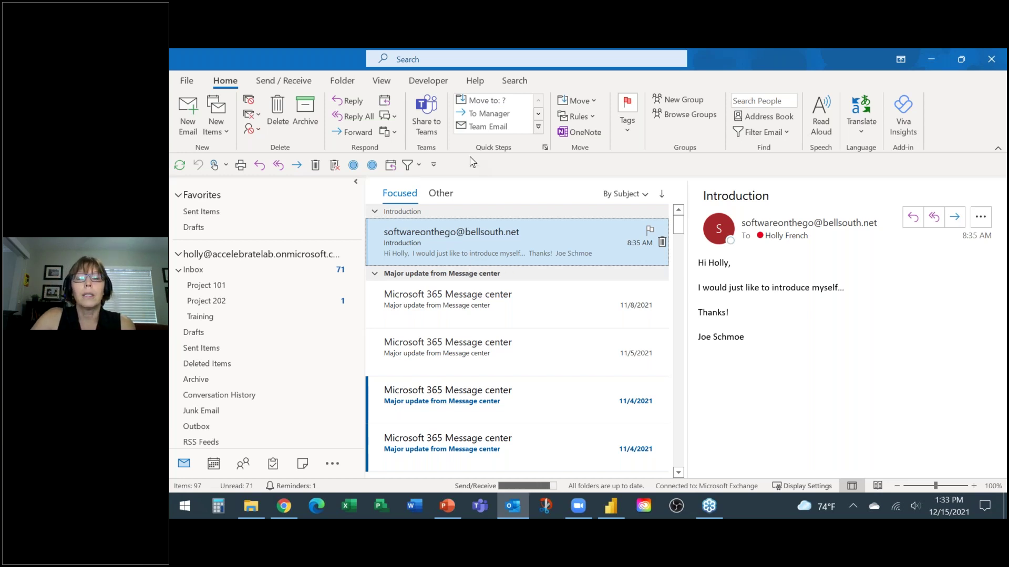
Step: Start a Current Mailbox search and expand its advanced criteria fields
{"action": "left_click", "coordinate": [405, 58]}
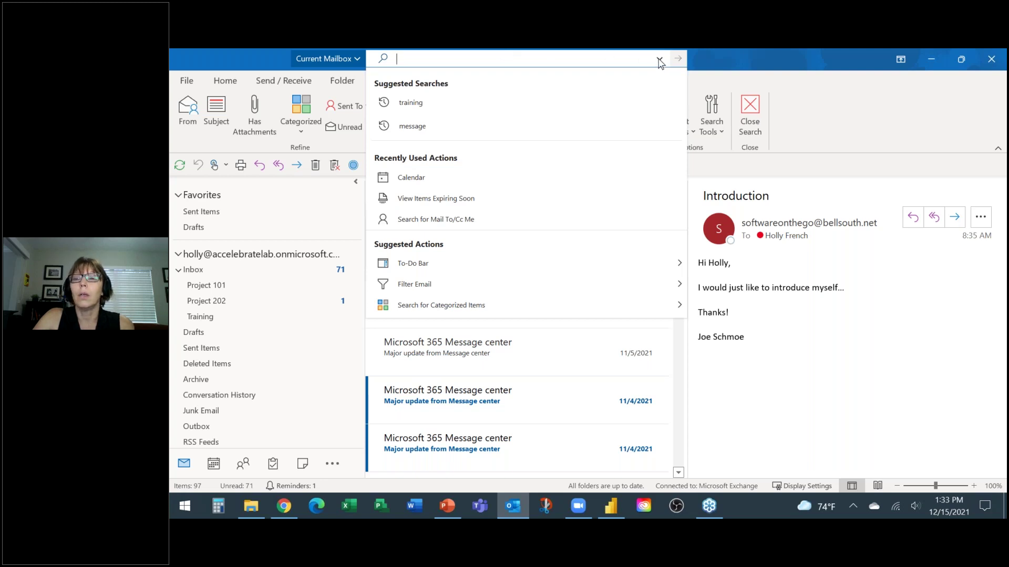
{"action": "left_click", "coordinate": [660, 59]}
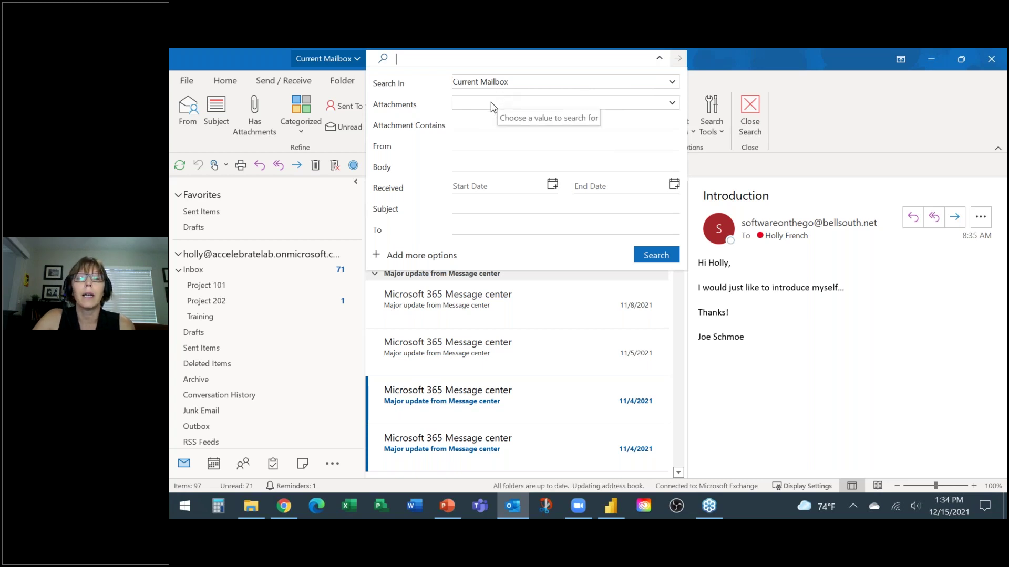
Step: Review the From, Body and Subject criteria, then collapse the advanced search form
{"action": "left_click", "coordinate": [468, 143]}
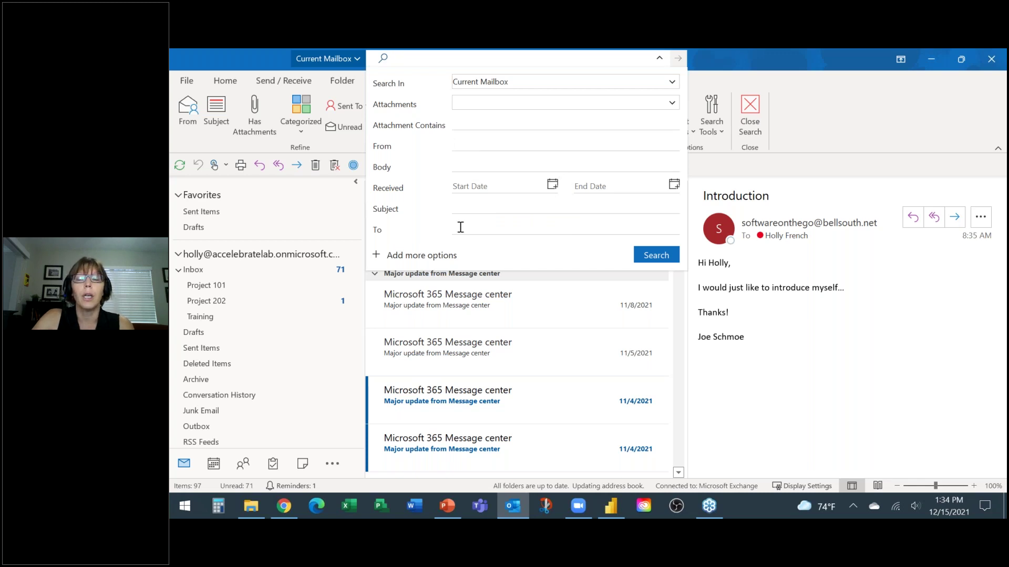
{"action": "left_click", "coordinate": [476, 165]}
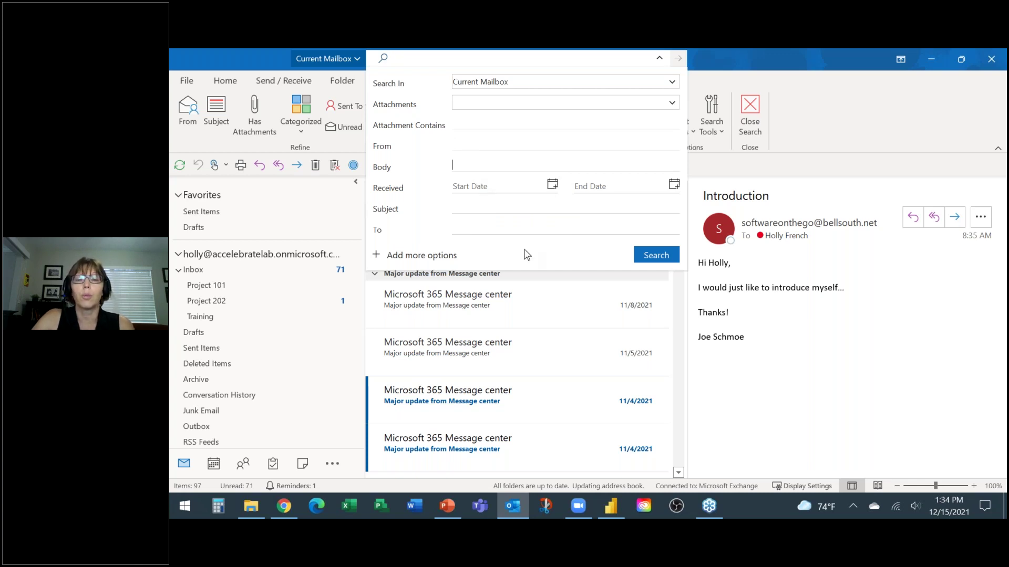
{"action": "left_click", "coordinate": [470, 207]}
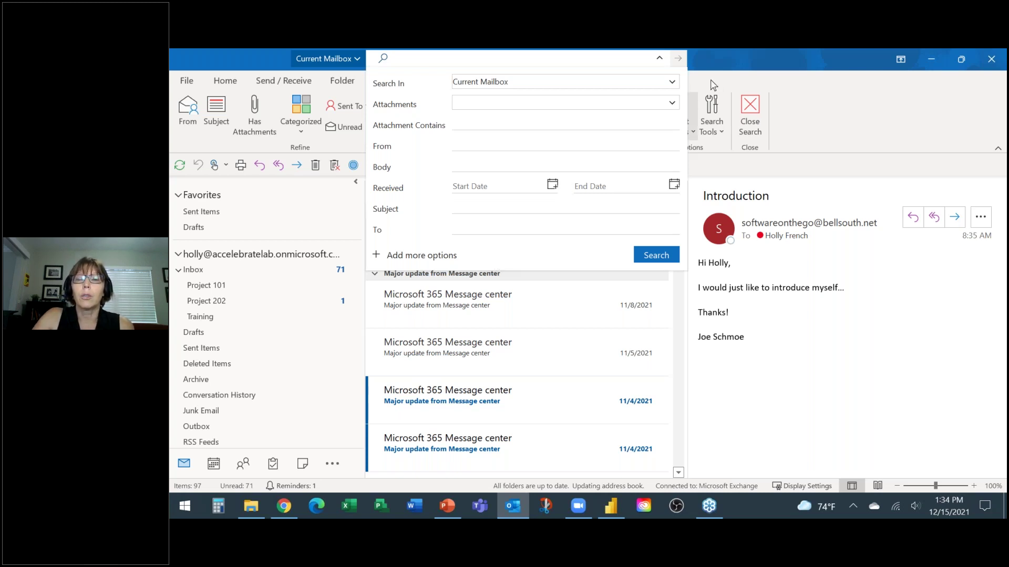
{"action": "left_click", "coordinate": [659, 58]}
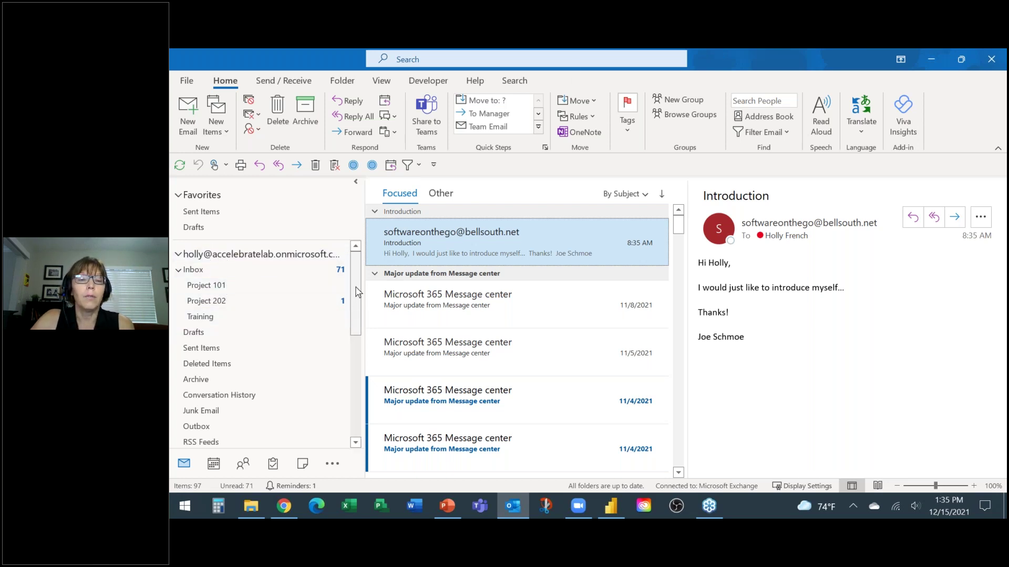
{"action": "left_click_drag", "start_coordinate": [355, 287], "coordinate": [354, 302]}
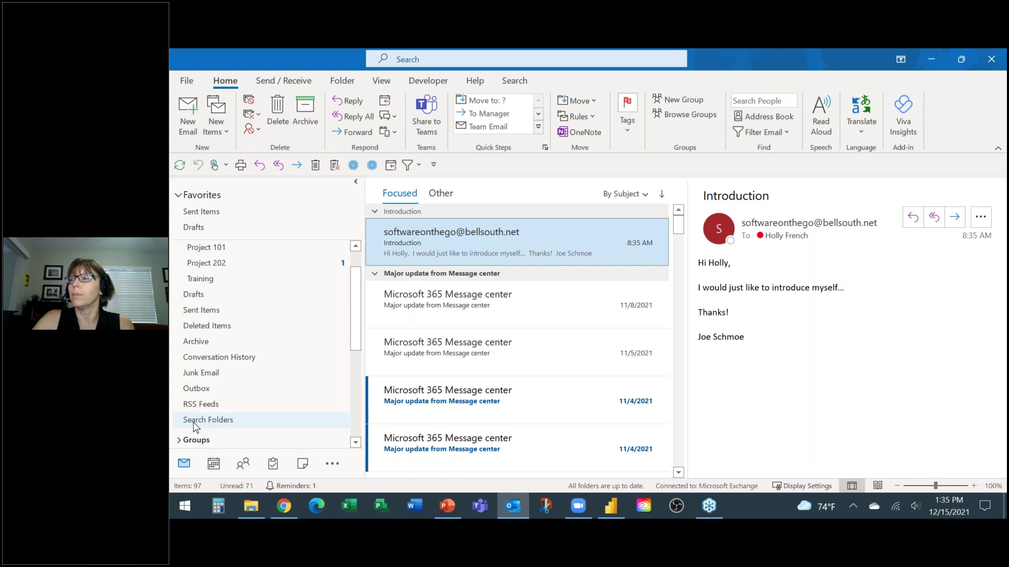
{"action": "scroll", "coordinate": [194, 426], "scroll_direction": "down", "scroll_amount": 1}
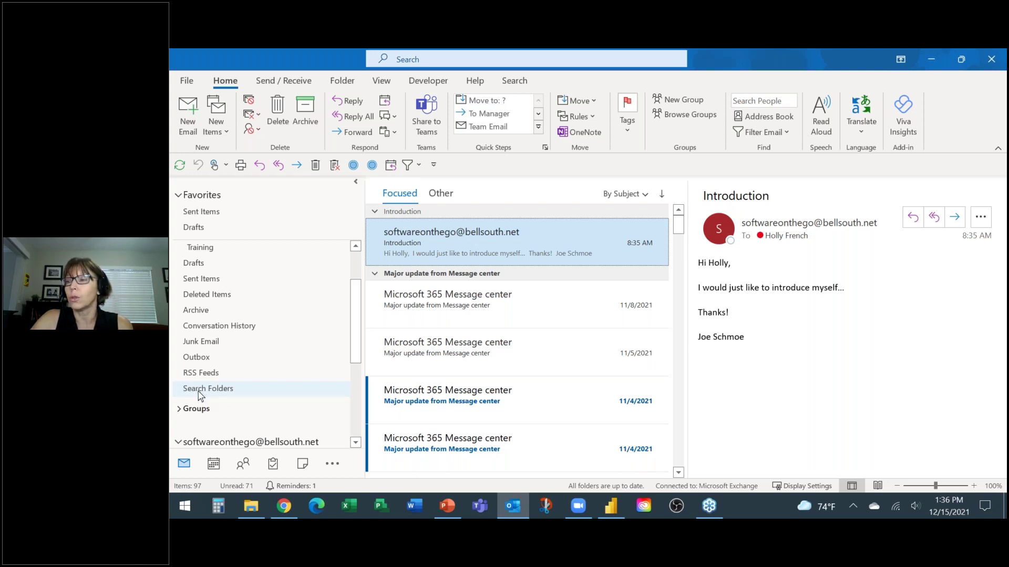
Step: Create a New Search Folder of type 'Mail from and to specific people'
{"action": "right_click", "coordinate": [200, 395]}
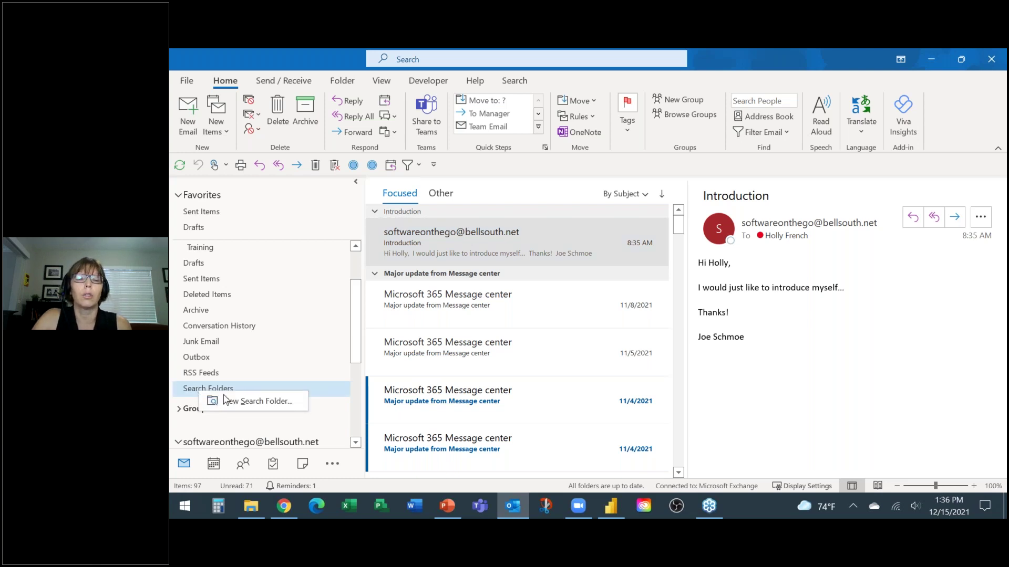
{"action": "left_click", "coordinate": [210, 402]}
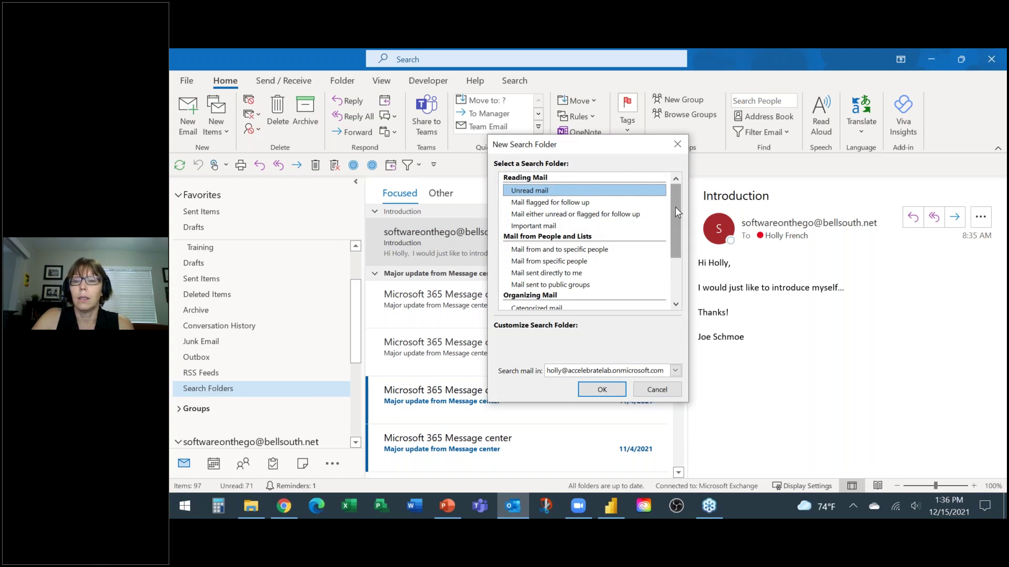
{"action": "left_click_drag", "start_coordinate": [676, 207], "coordinate": [678, 199]}
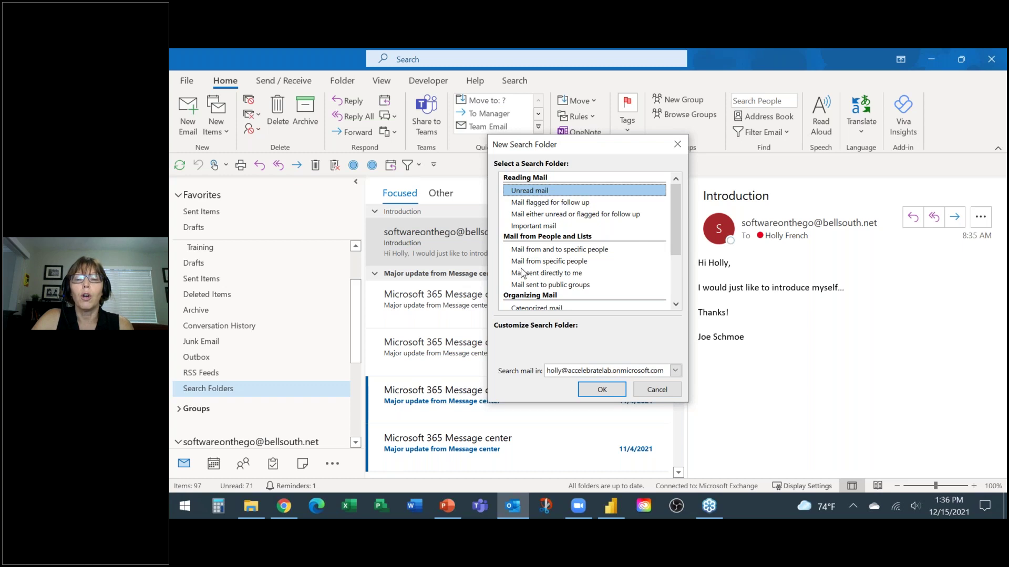
{"action": "left_click", "coordinate": [544, 262]}
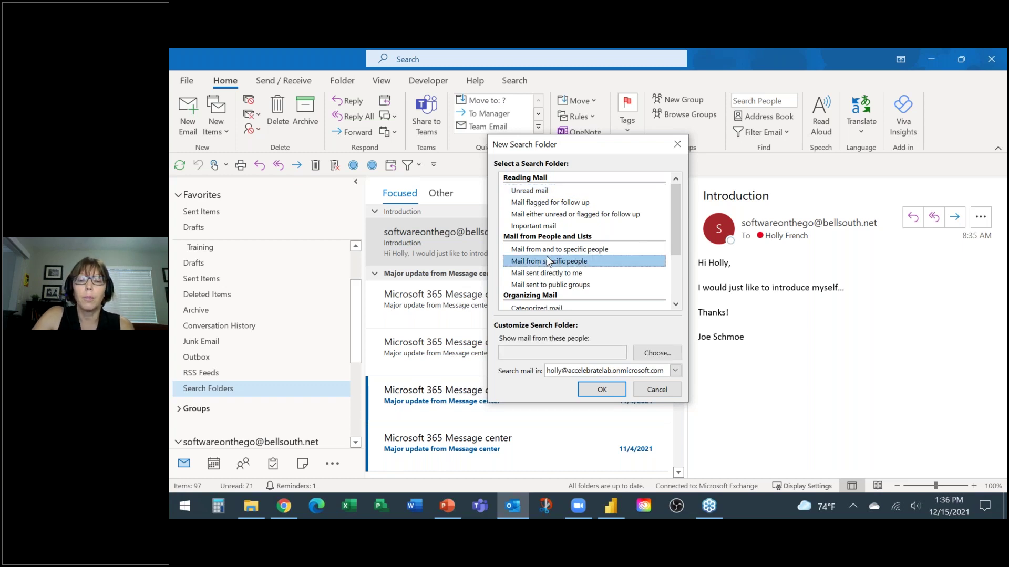
{"action": "left_click", "coordinate": [551, 251]}
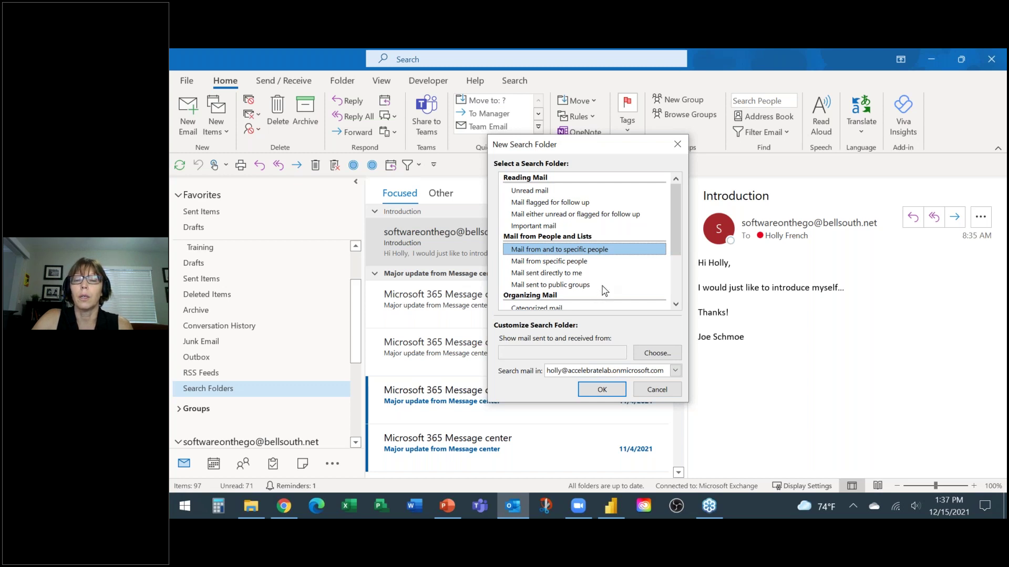
Step: Pick the outside contact from the Contacts address book and create the search folder
{"action": "left_click", "coordinate": [654, 355]}
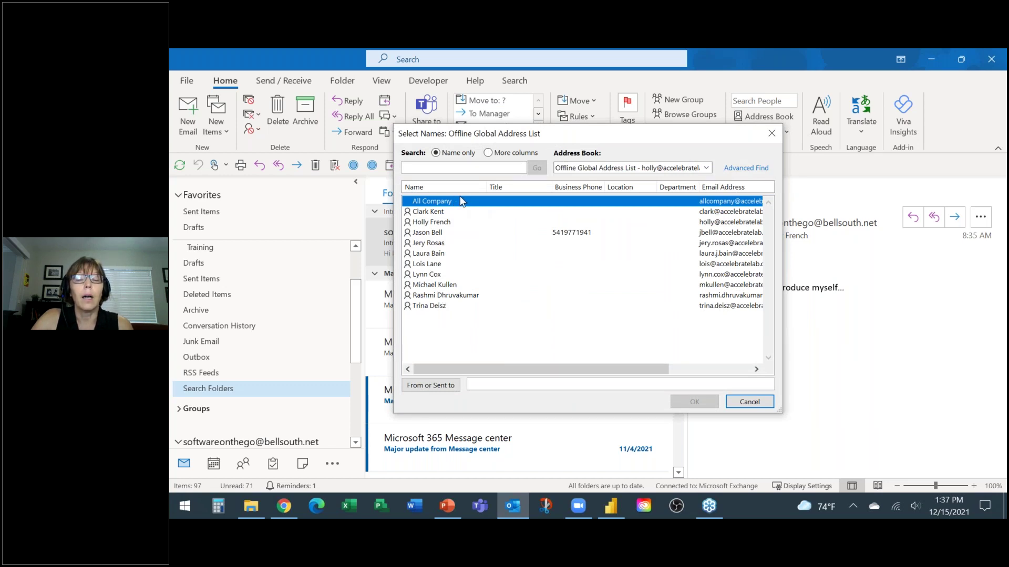
{"action": "left_click", "coordinate": [708, 168]}
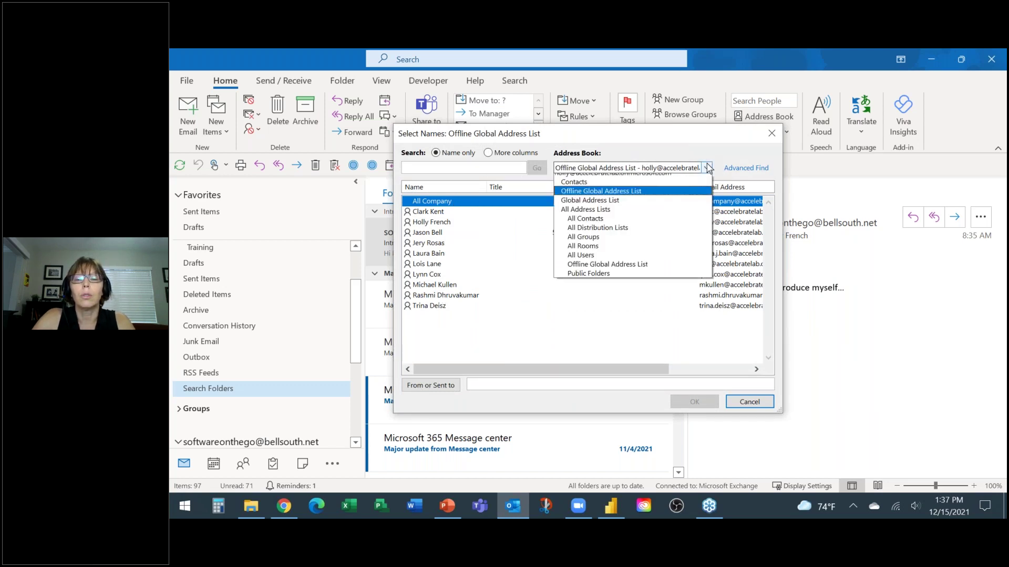
{"action": "left_click", "coordinate": [574, 188]}
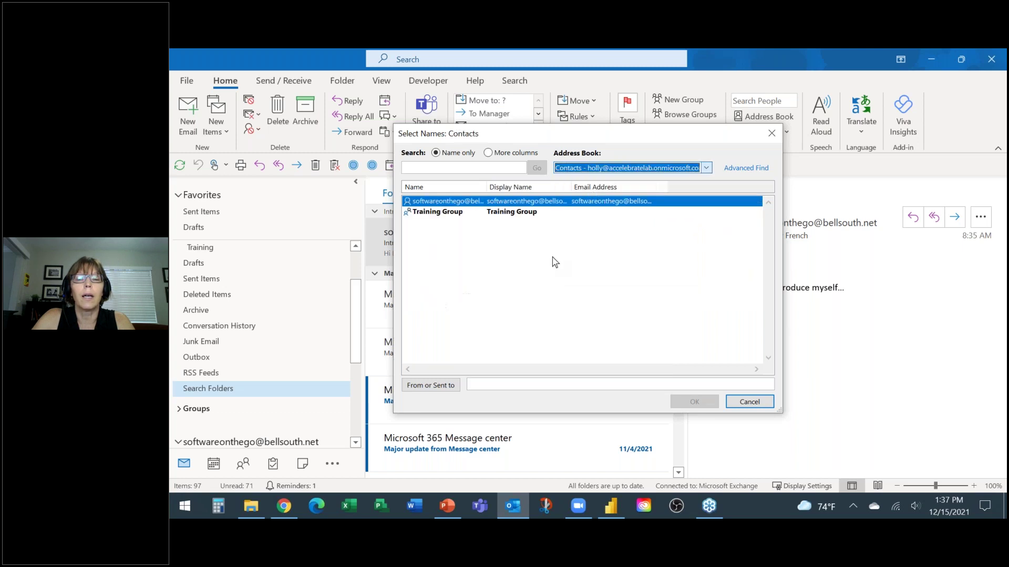
{"action": "double_click", "coordinate": [445, 202]}
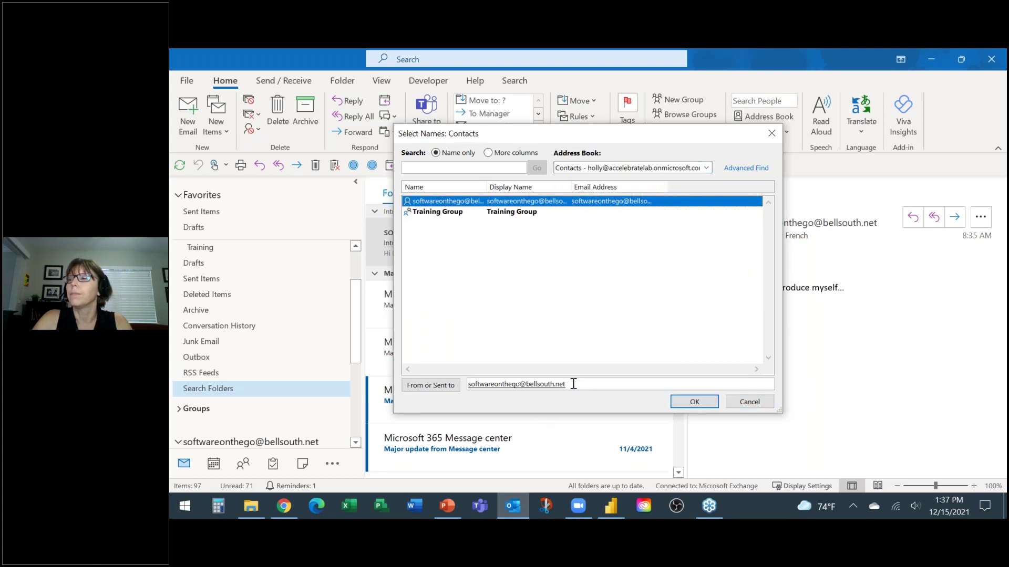
{"action": "left_click", "coordinate": [678, 403]}
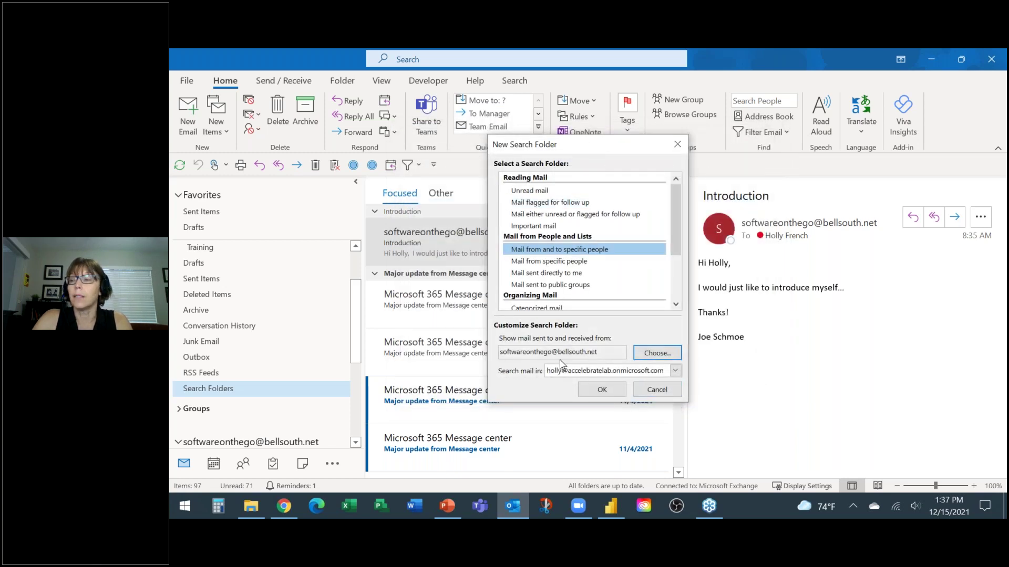
{"action": "left_click", "coordinate": [599, 389]}
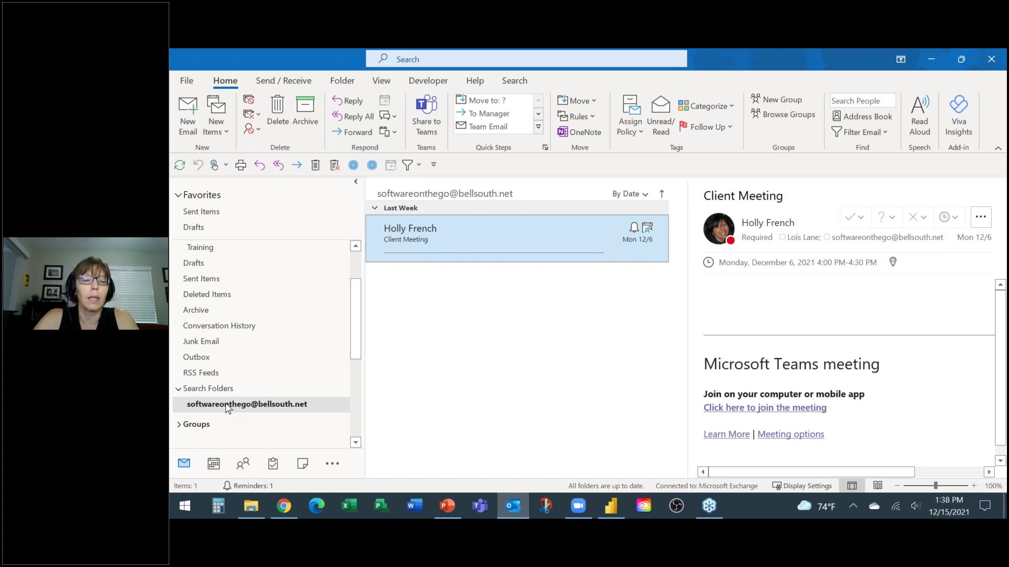
Step: Drag the contact's search folder into Favorites and open it there
{"action": "left_click_drag", "start_coordinate": [226, 408], "coordinate": [235, 206]}
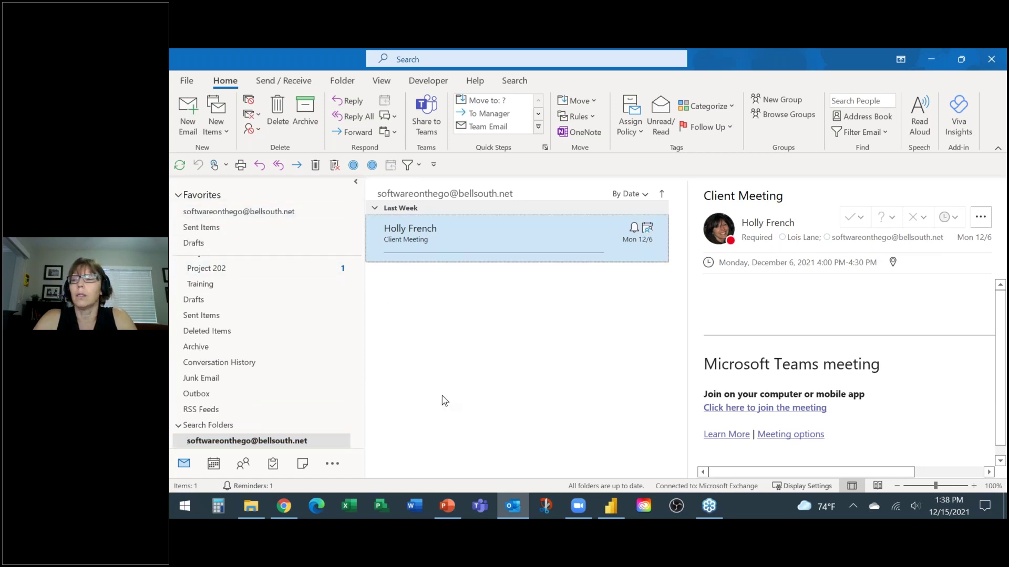
{"action": "left_click", "coordinate": [247, 213]}
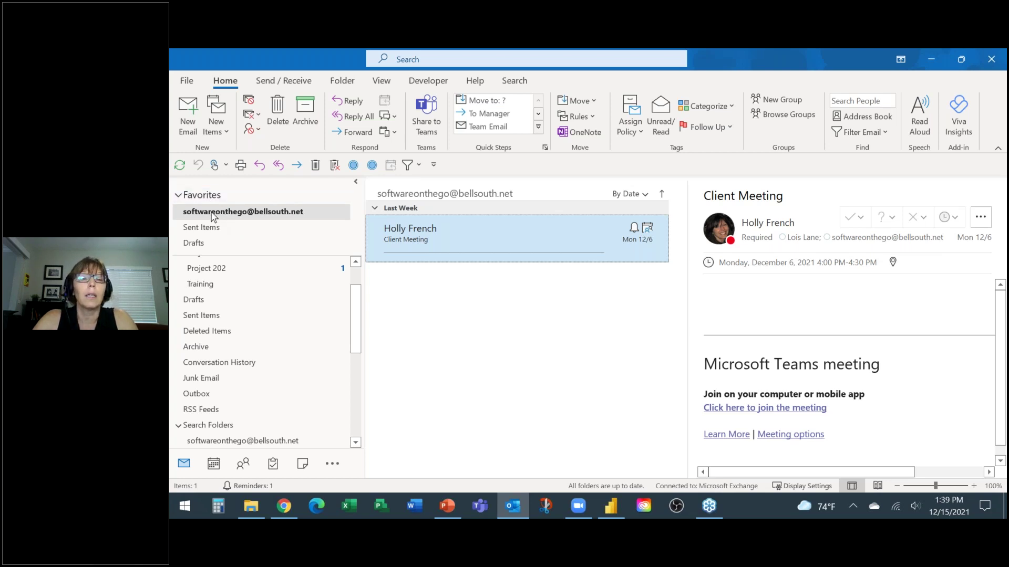
Step: Remove the contact's search folder from Favorites, then reopen the subject-sorted Inbox
{"action": "right_click", "coordinate": [212, 216]}
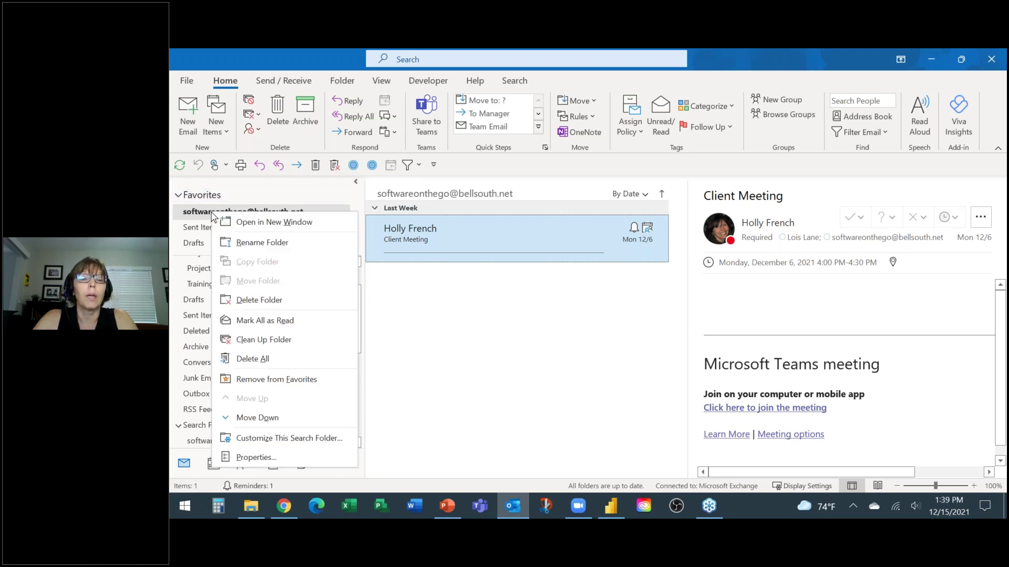
{"action": "left_click", "coordinate": [261, 379]}
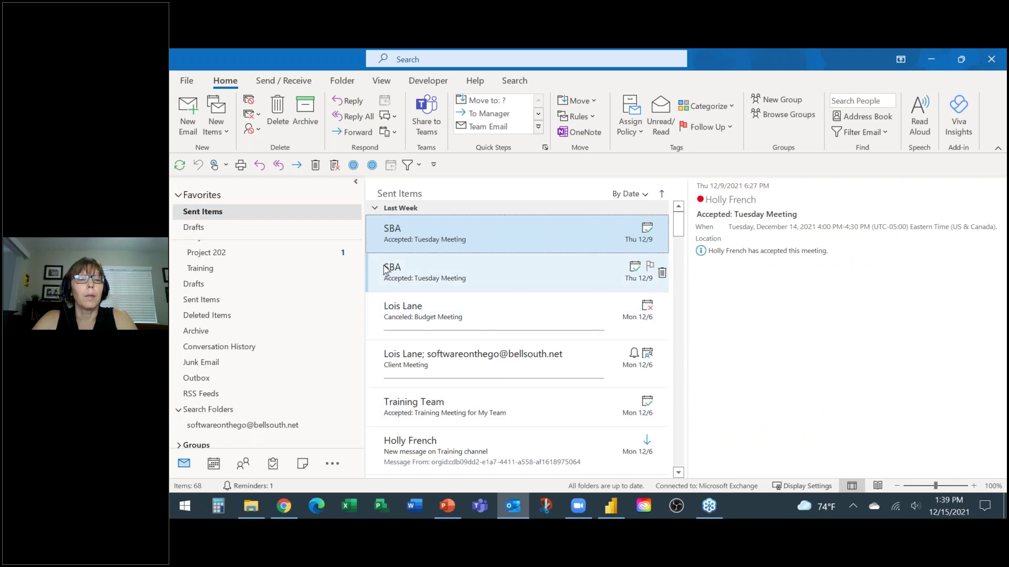
{"action": "scroll", "coordinate": [360, 294], "scroll_direction": "up", "scroll_amount": 1}
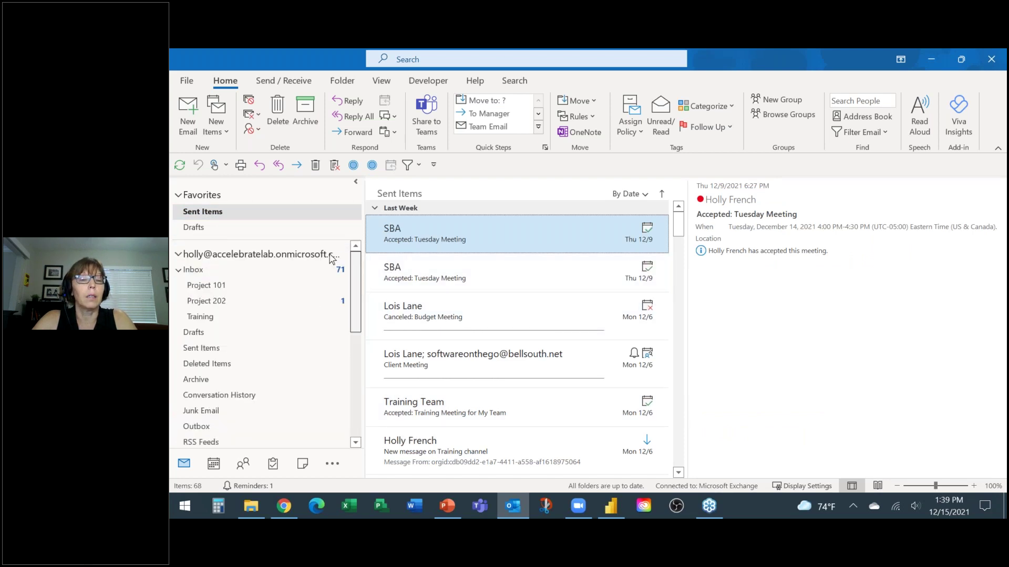
{"action": "left_click", "coordinate": [194, 271]}
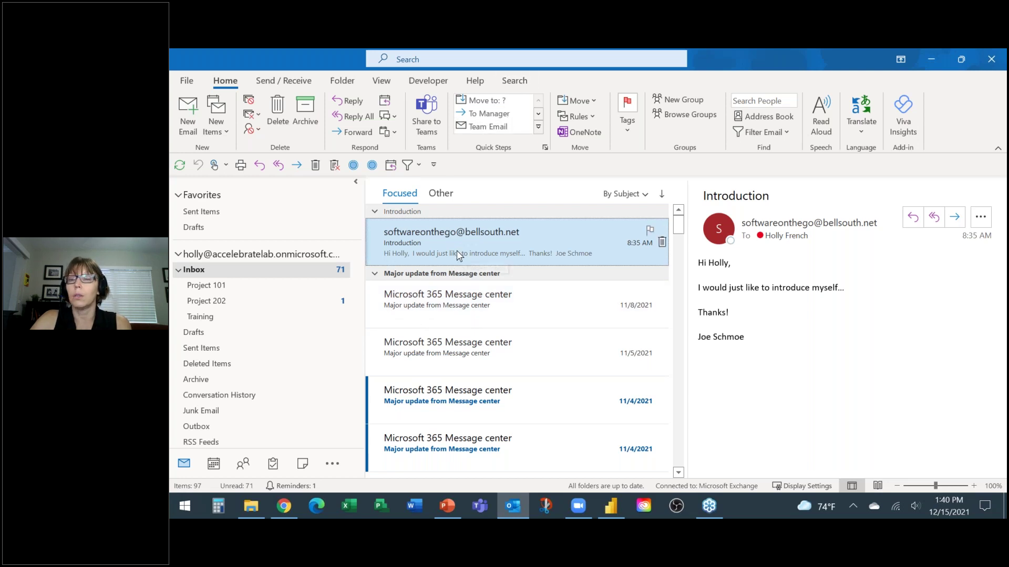
Step: Start and end a mailbox search, then right-click the ribbon tab row for Customize the Ribbon
{"action": "left_click", "coordinate": [398, 59]}
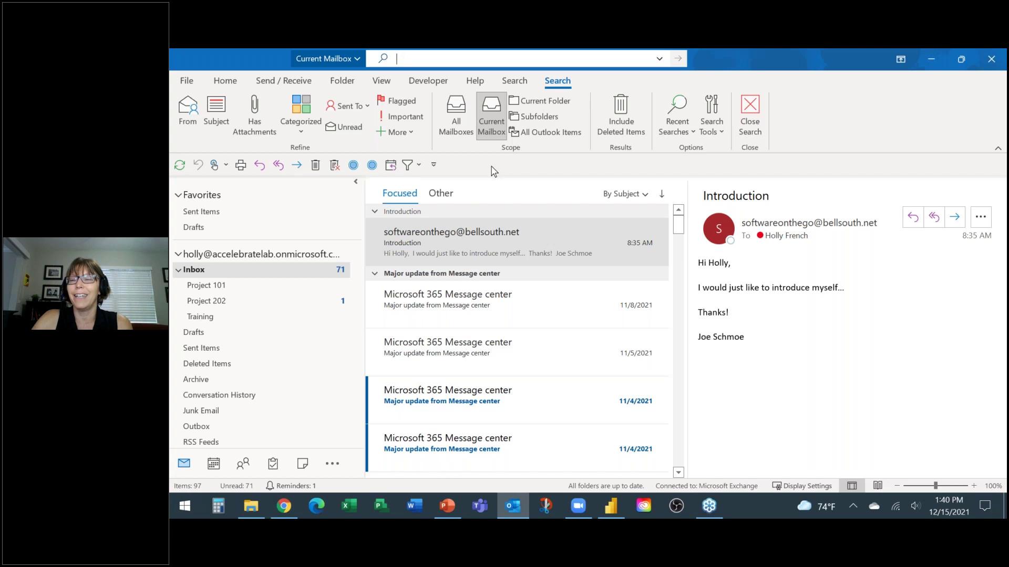
{"action": "left_click", "coordinate": [752, 112]}
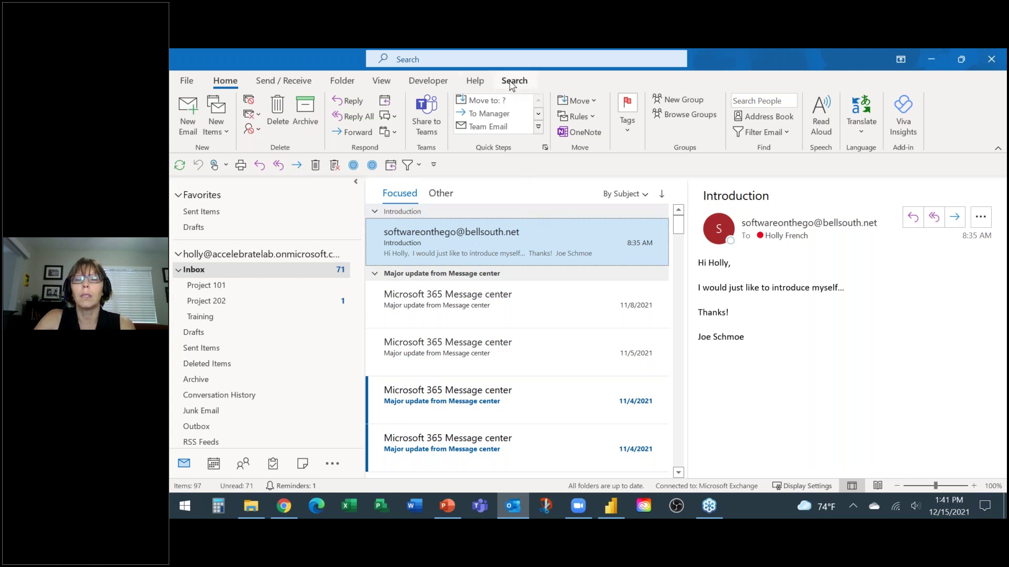
{"action": "right_click", "coordinate": [618, 86]}
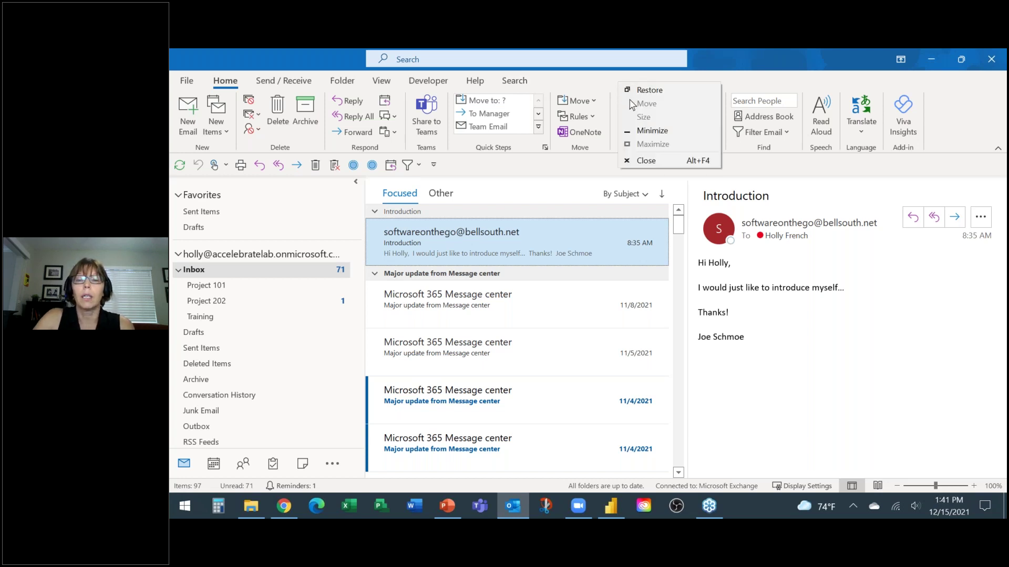
{"action": "right_click", "coordinate": [582, 123]}
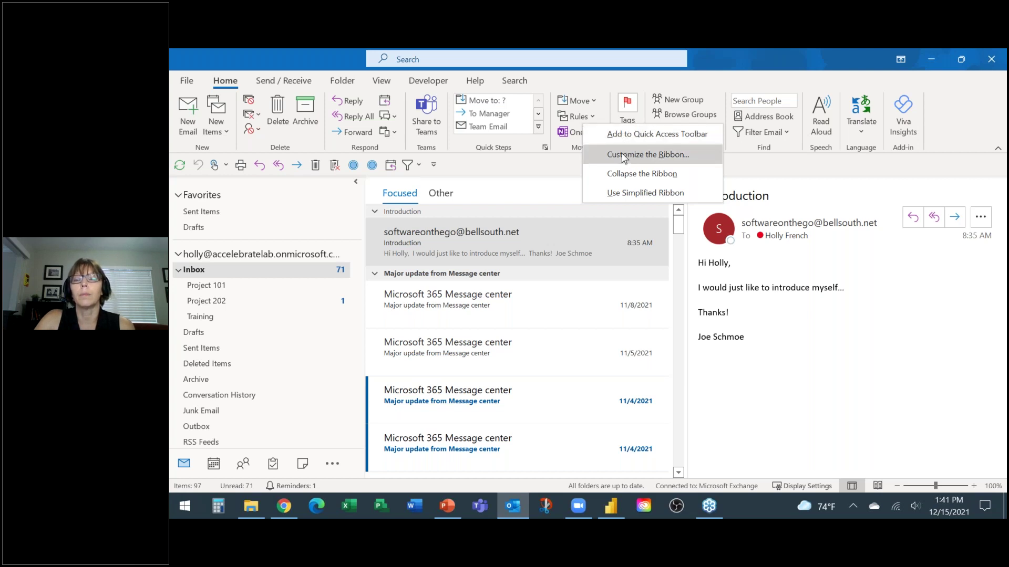
Step: Open Customize the Ribbon in Outlook Options, uncheck the Search (Custom) main tab and select Outlook Beta
{"action": "left_click", "coordinate": [781, 388]}
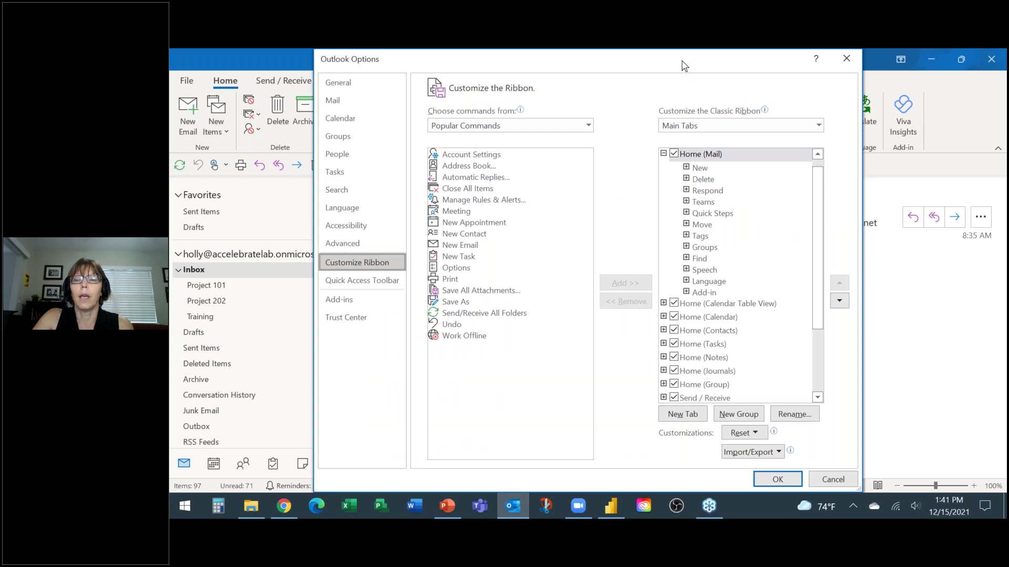
{"action": "left_click_drag", "start_coordinate": [665, 63], "coordinate": [581, 62]}
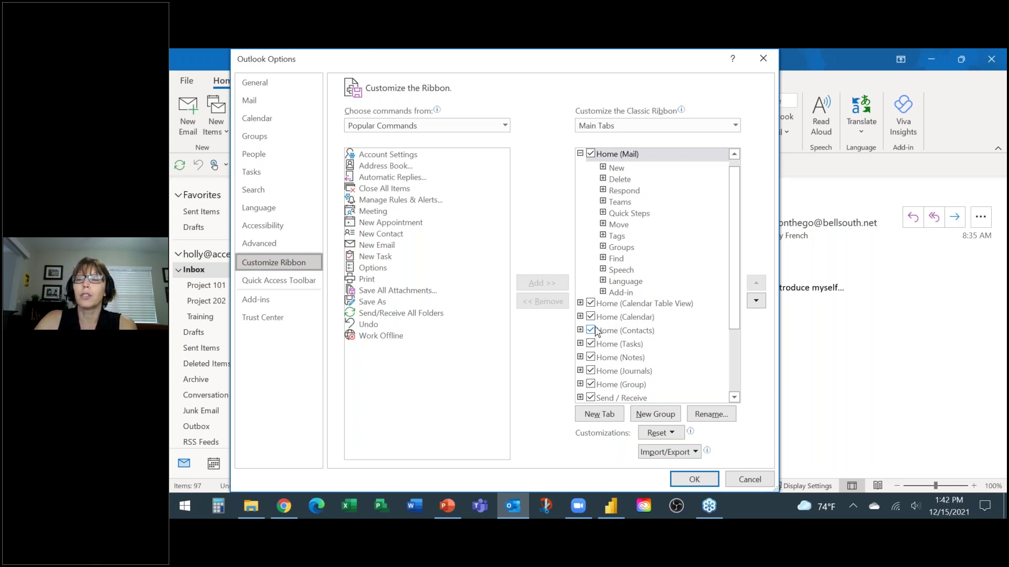
{"action": "left_click_drag", "start_coordinate": [735, 209], "coordinate": [733, 297]}
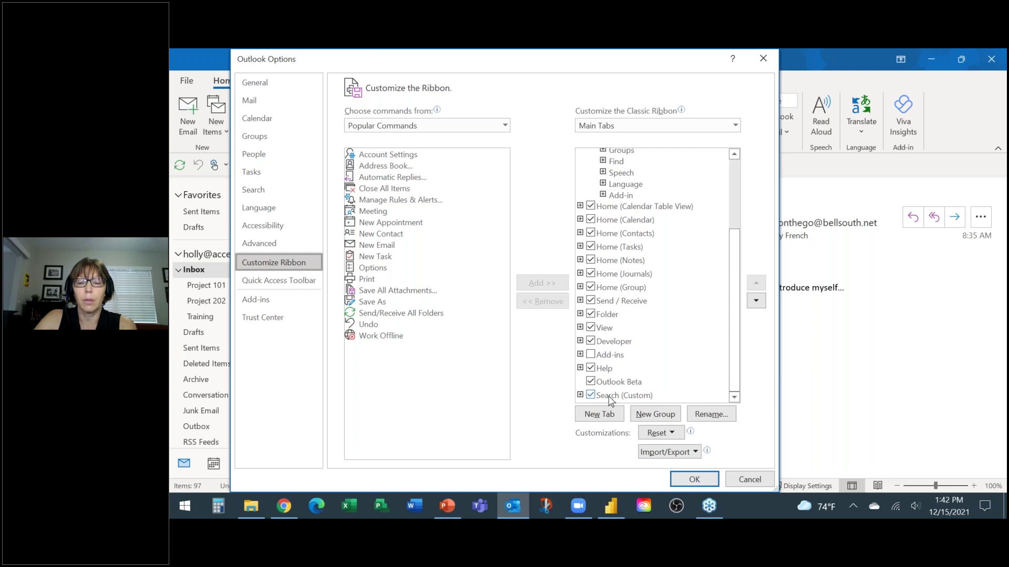
{"action": "left_click", "coordinate": [590, 395]}
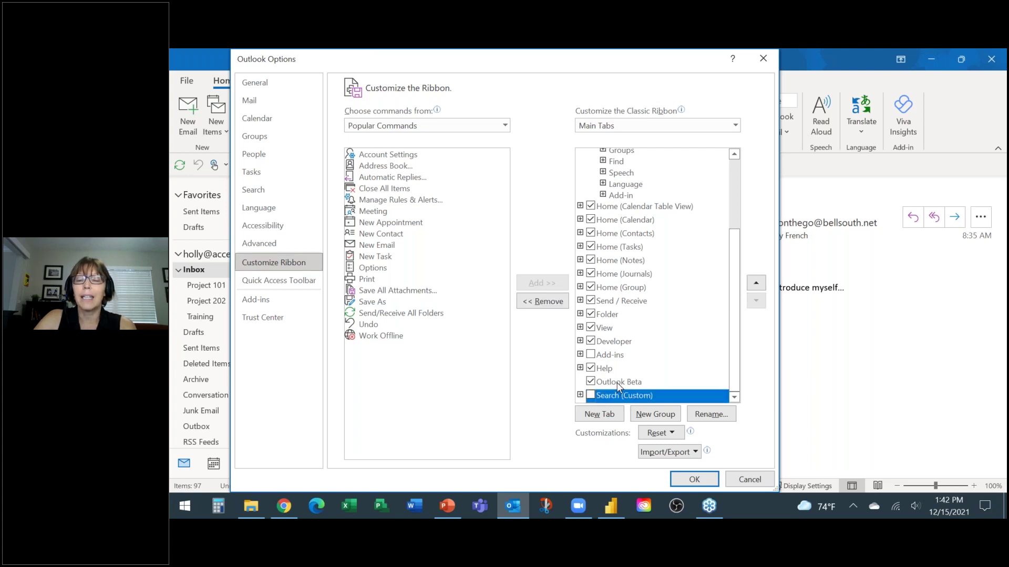
{"action": "left_click", "coordinate": [618, 384]}
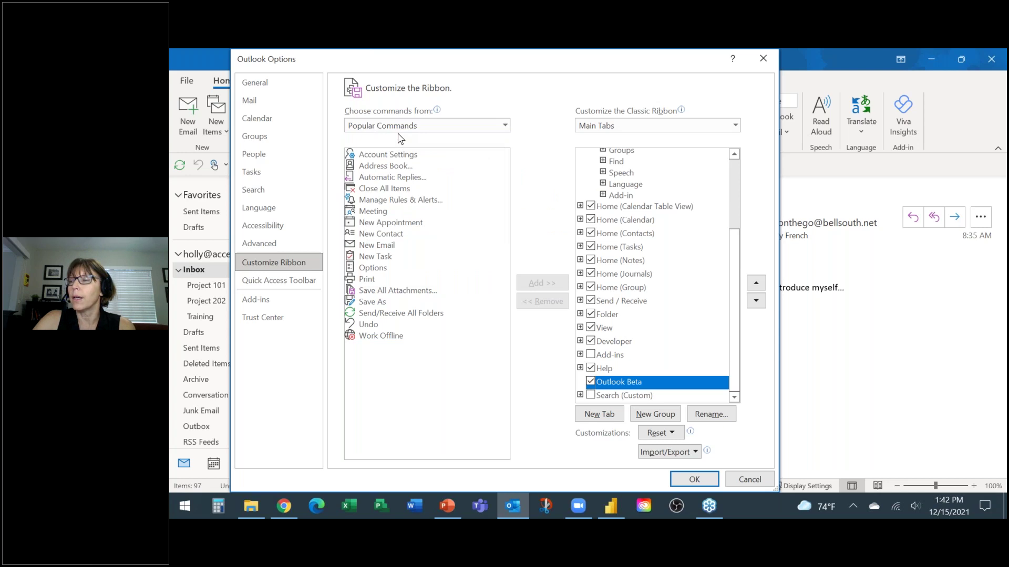
Step: Add the Search tool tab from Tool Tabs to the main ribbon and confirm with OK
{"action": "left_click", "coordinate": [505, 128]}
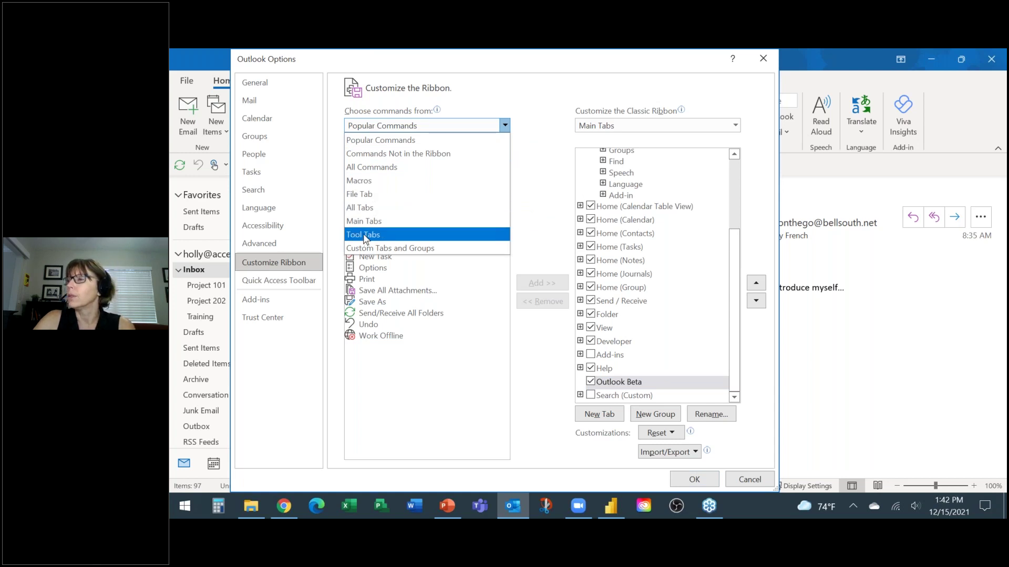
{"action": "left_click", "coordinate": [364, 235]}
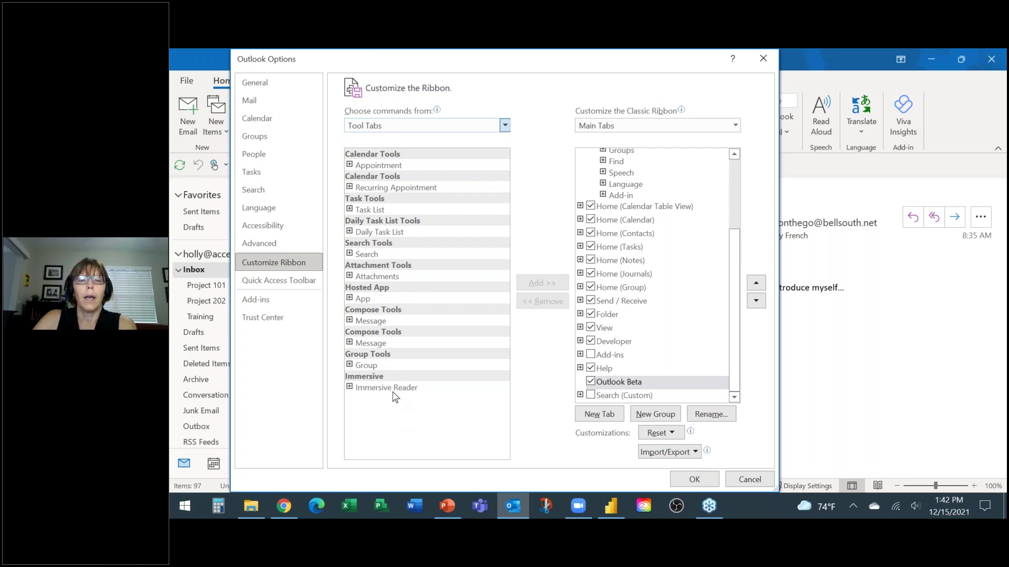
{"action": "left_click", "coordinate": [368, 255]}
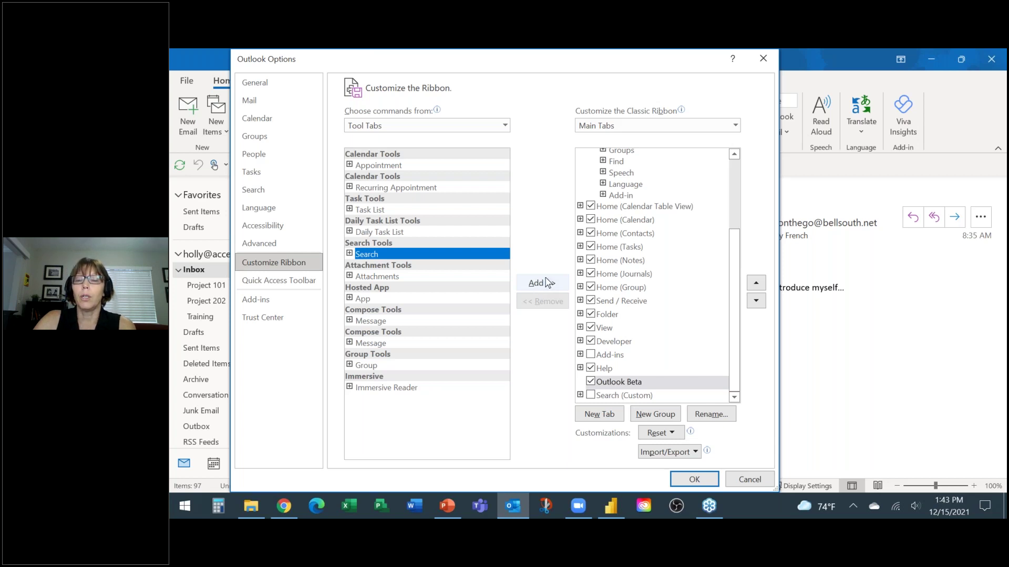
{"action": "left_click", "coordinate": [590, 395]}
{"action": "left_click", "coordinate": [616, 396]}
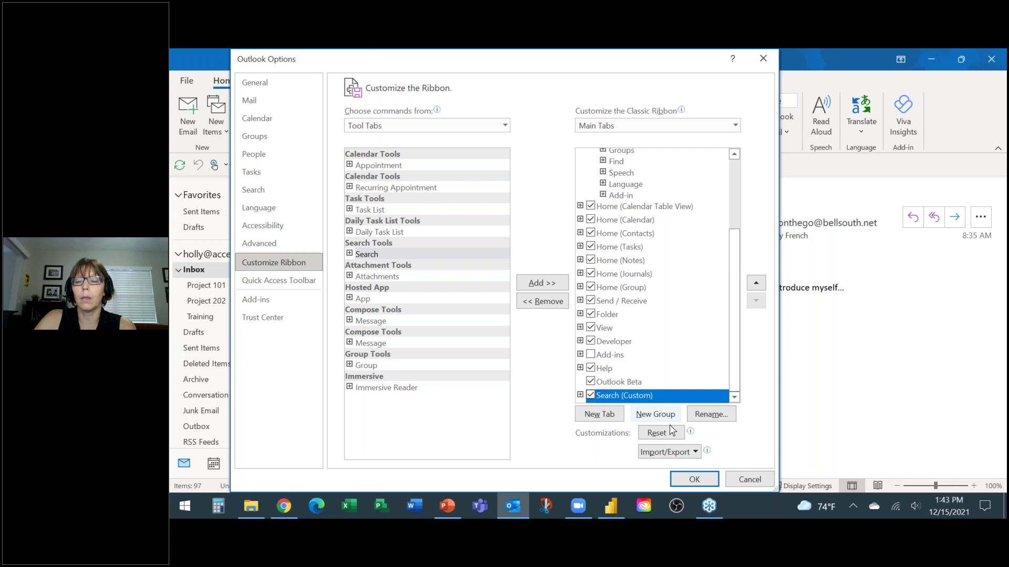
{"action": "left_click", "coordinate": [694, 480]}
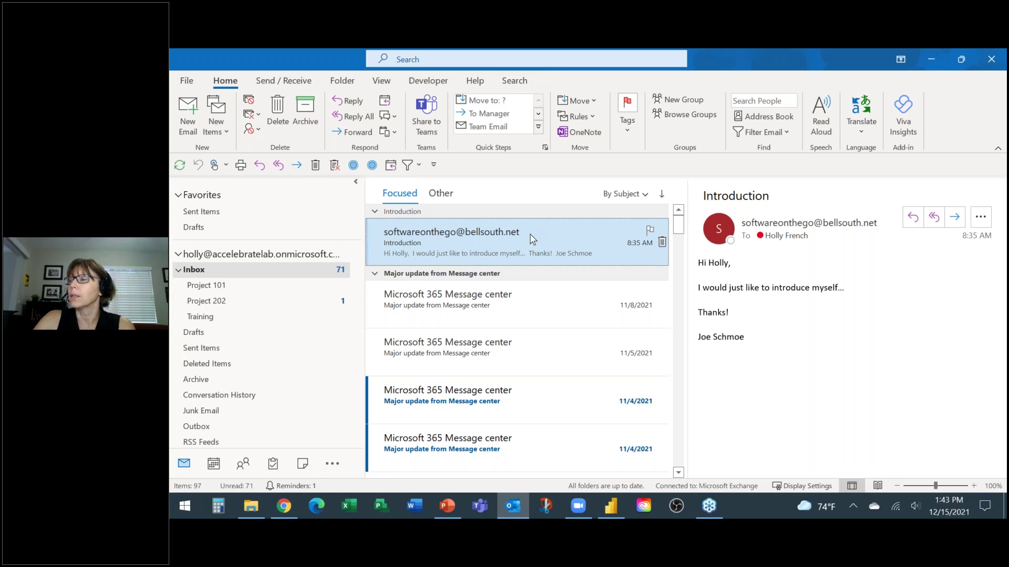
Step: On the ribbon's Search tab, start a From search awaiting the sender's name
{"action": "left_click", "coordinate": [516, 83]}
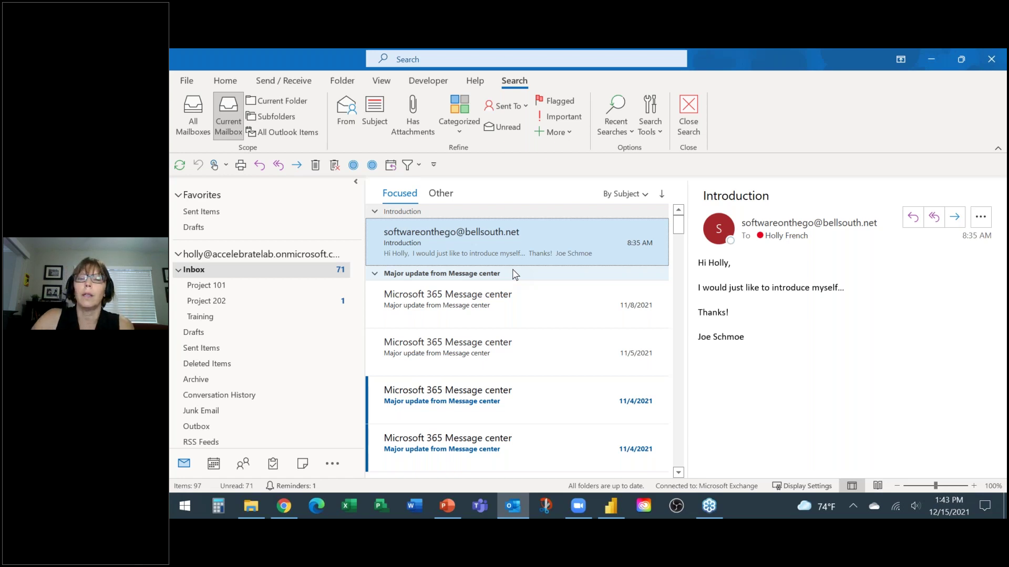
{"action": "left_click", "coordinate": [344, 113]}
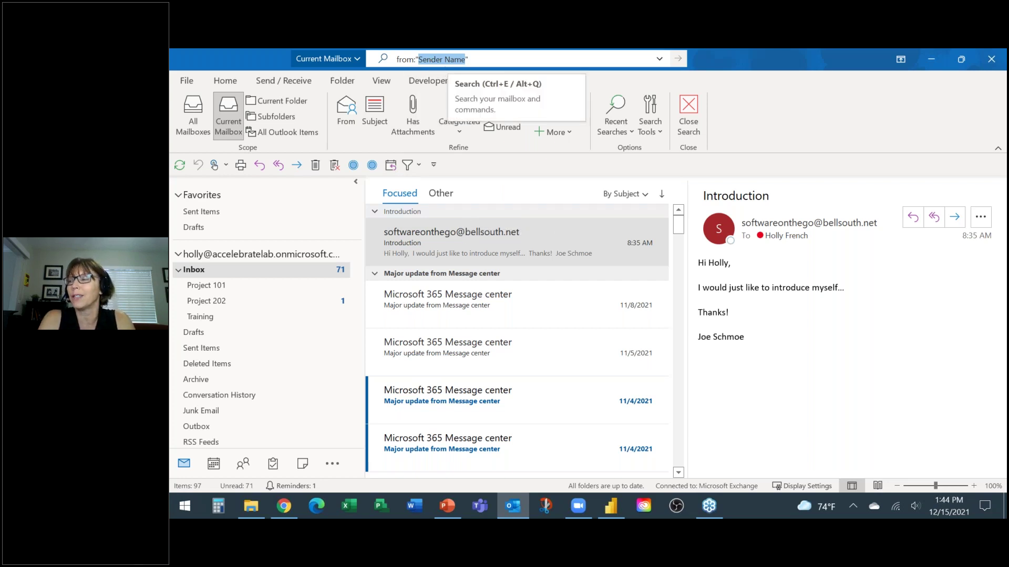
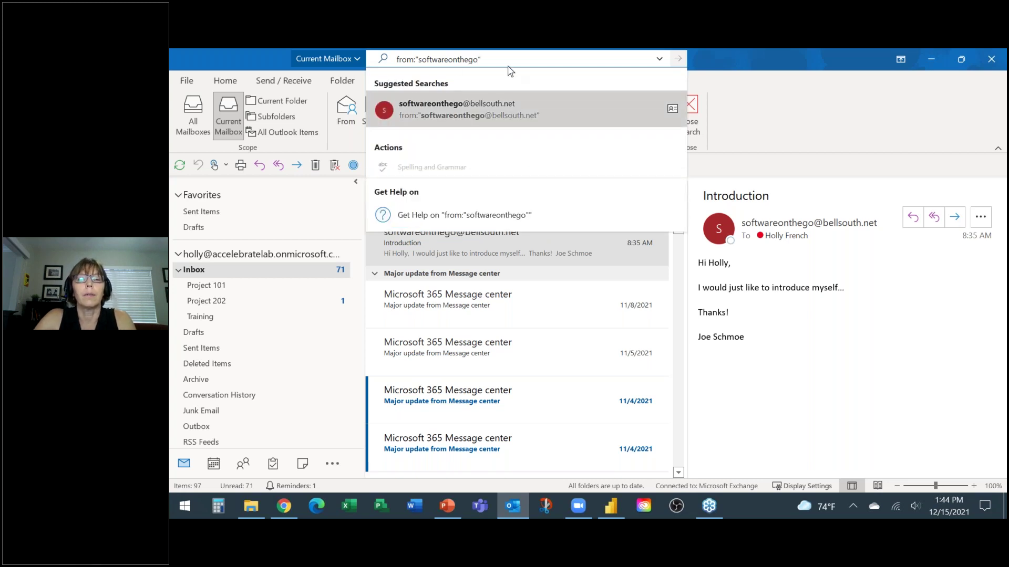
Step: Search messages from the sender's e-mail address, then refine the results with Has Attachments
{"action": "left_click", "coordinate": [440, 103]}
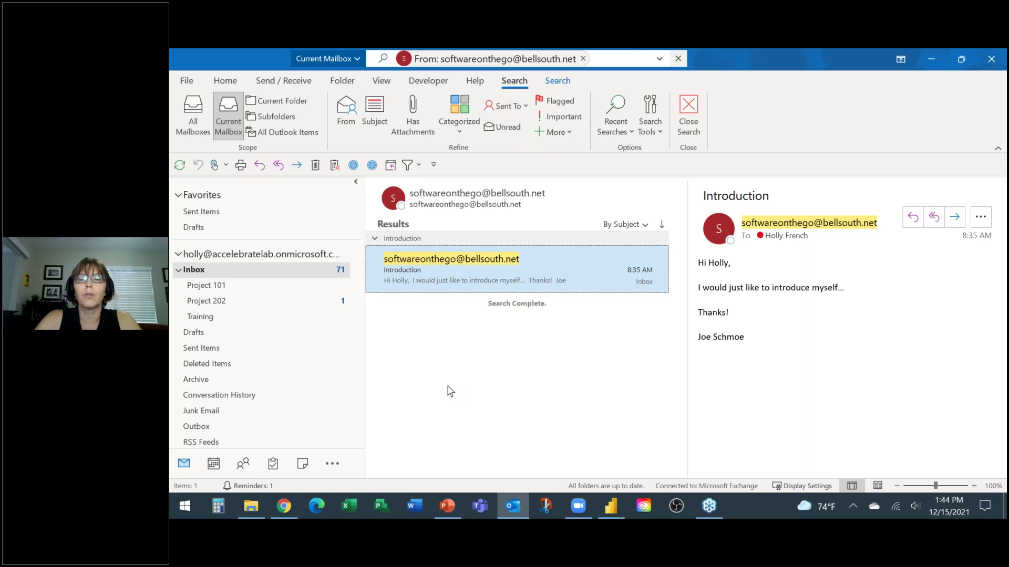
{"action": "left_click", "coordinate": [412, 113]}
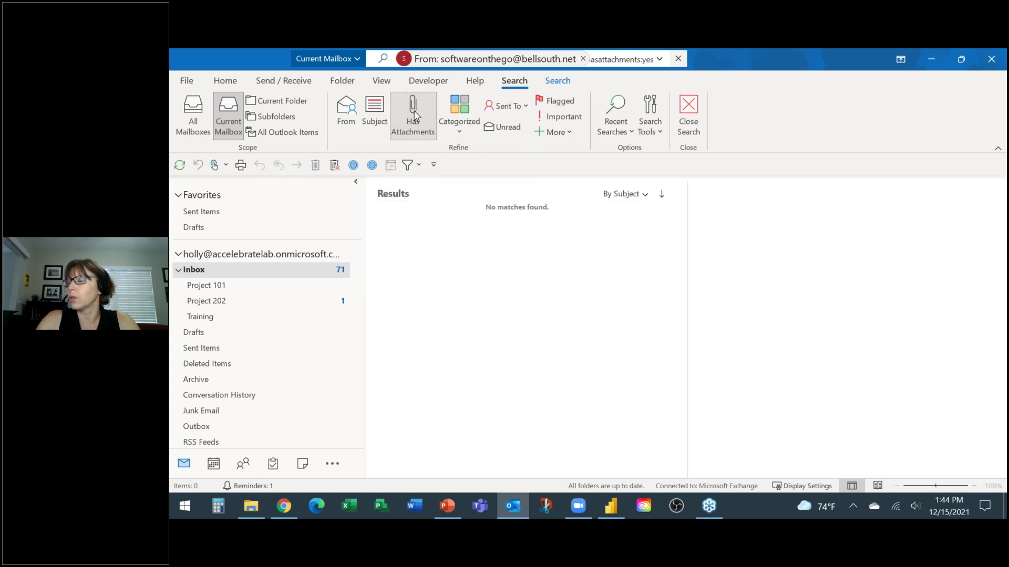
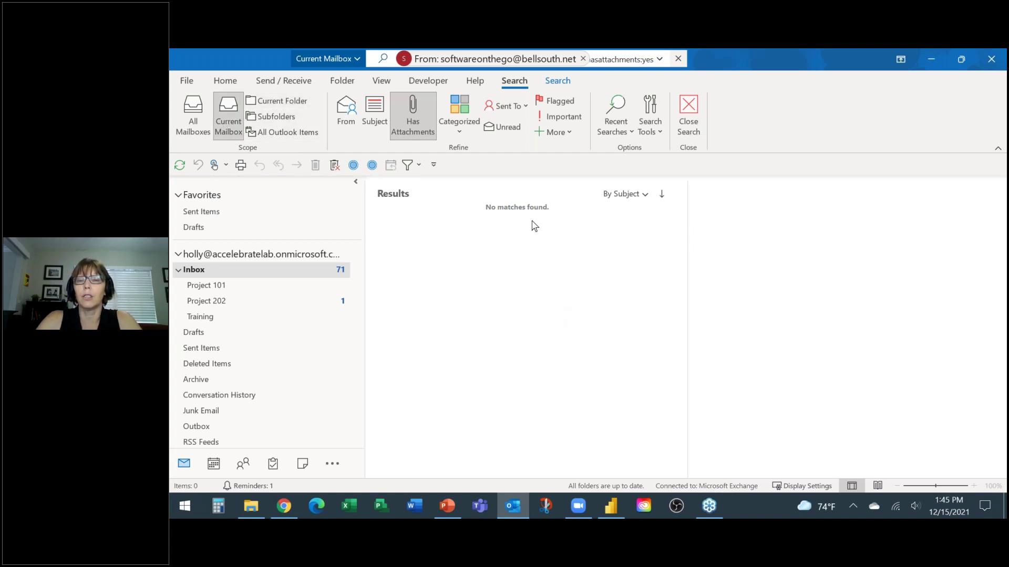
Step: Close the search to restore the full Inbox list, then switch to the Calendar
{"action": "left_click", "coordinate": [689, 108]}
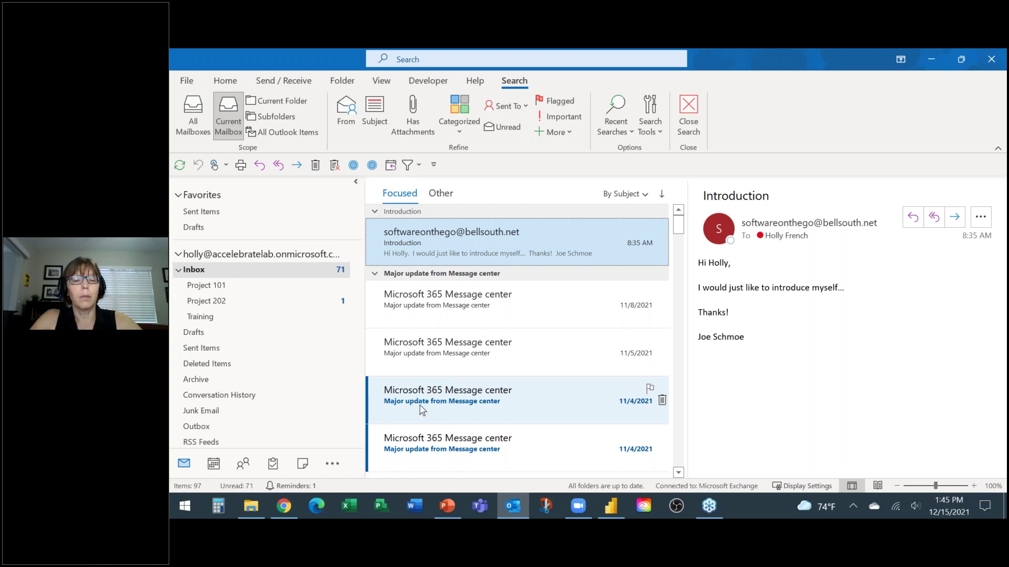
{"action": "left_click", "coordinate": [214, 465]}
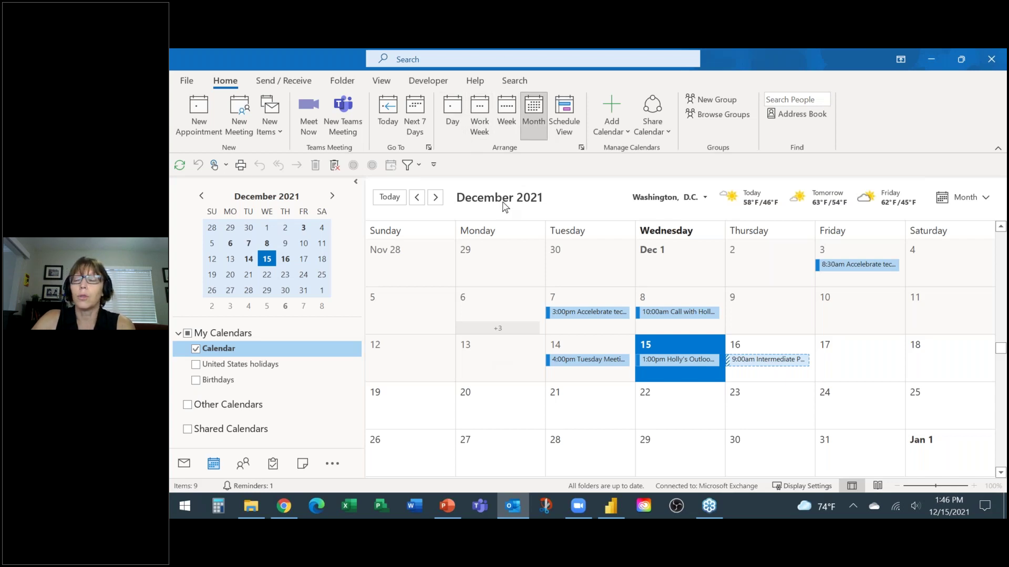
Step: Cycle through Day, Work Week, Week, Month and Schedule views, ending on December 15's Day view
{"action": "left_click", "coordinate": [452, 118]}
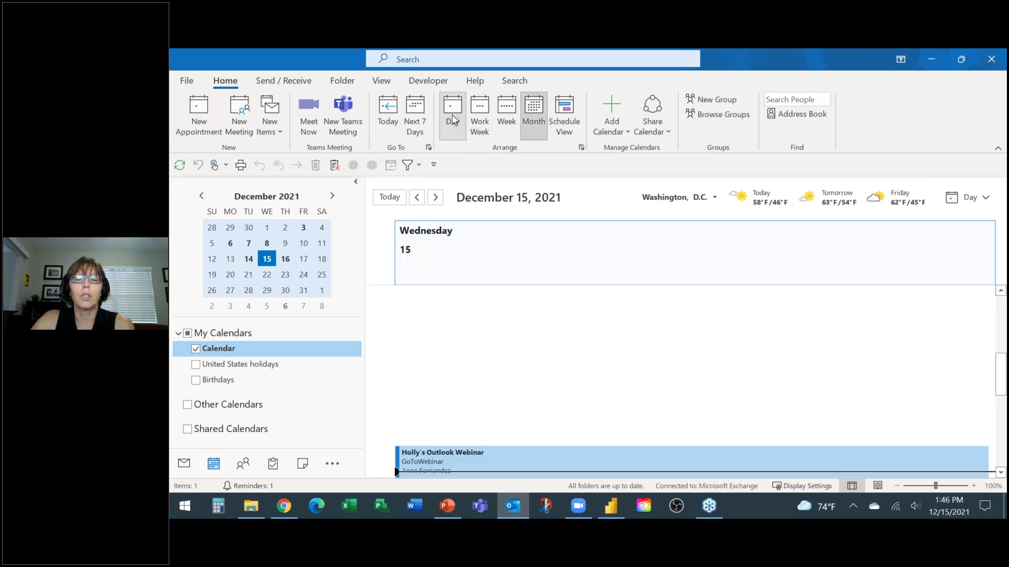
{"action": "left_click", "coordinate": [480, 116]}
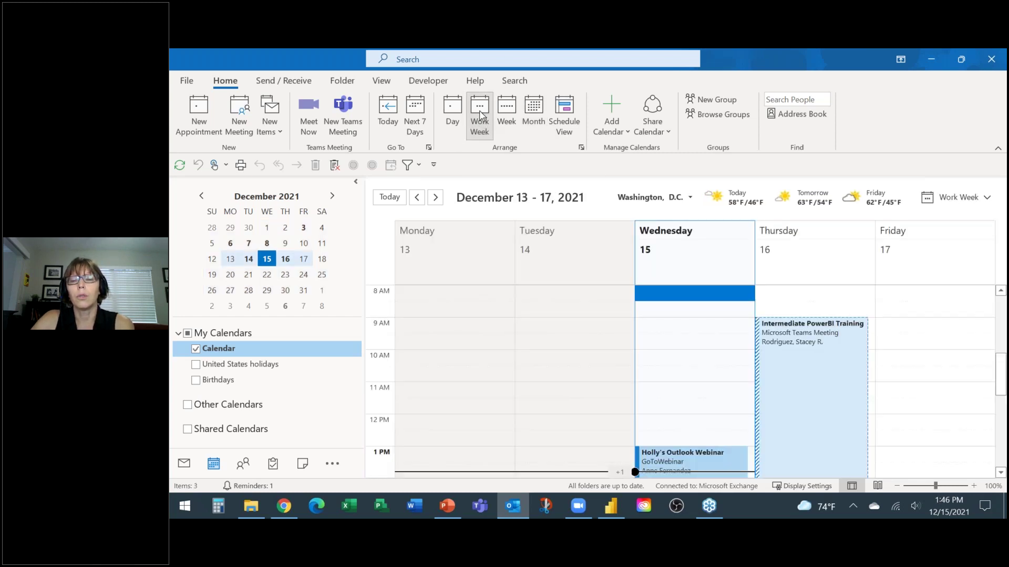
{"action": "left_click", "coordinate": [508, 114]}
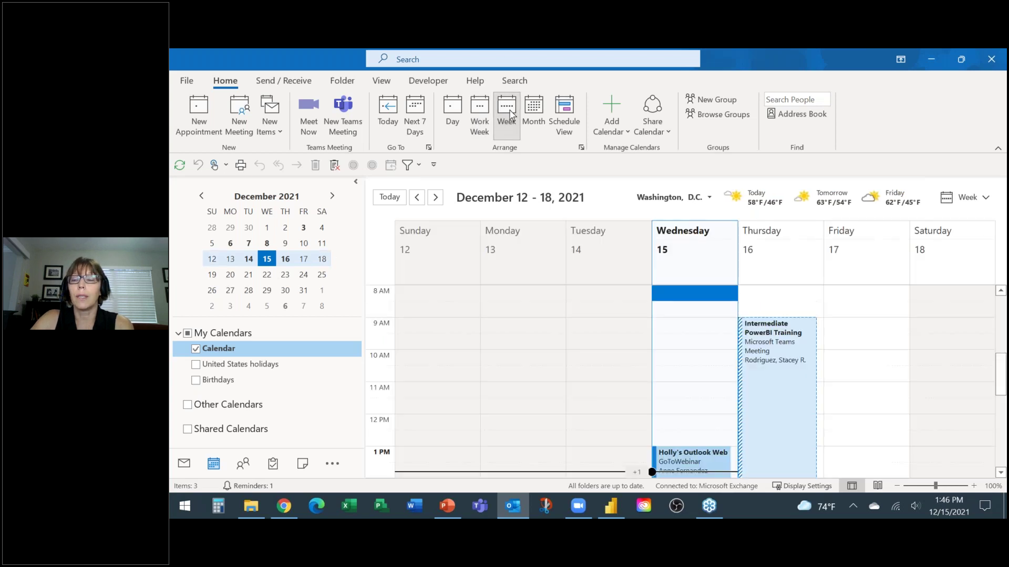
{"action": "left_click", "coordinate": [533, 113]}
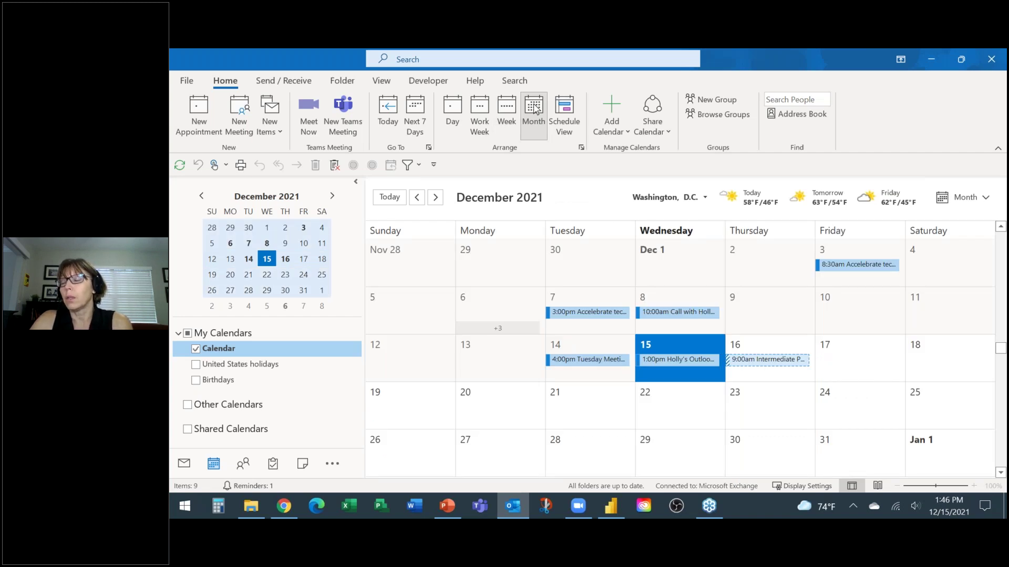
{"action": "left_click", "coordinate": [567, 120]}
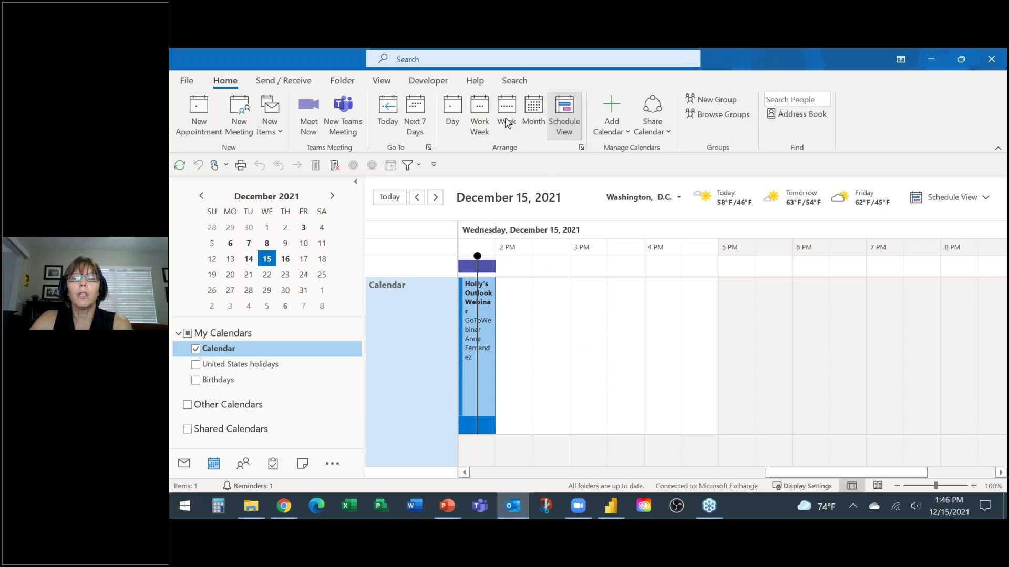
{"action": "left_click", "coordinate": [453, 110]}
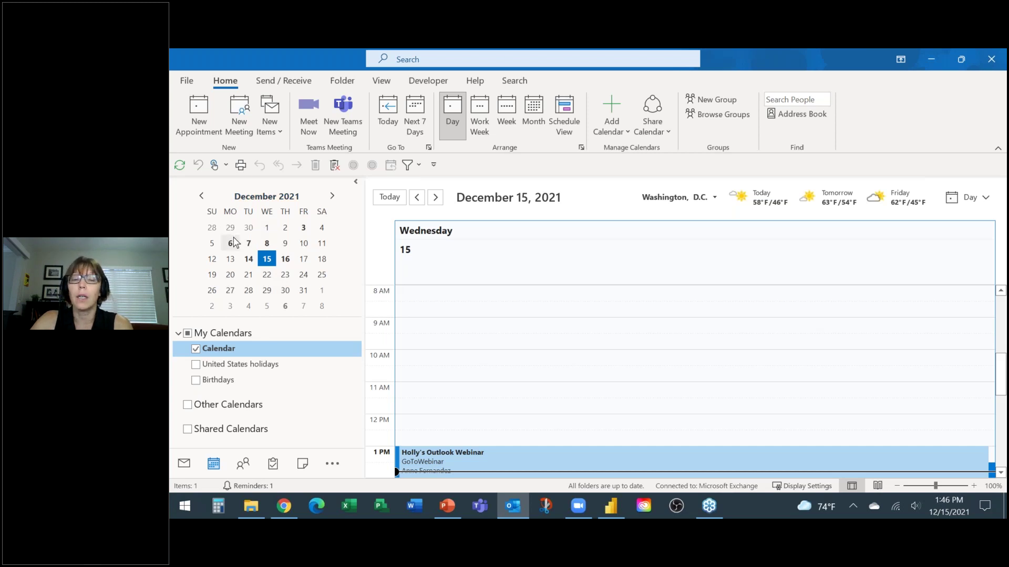
Step: Show Fridays December 17, 24, 31 and January 7 side by side, then December 17 alone
{"action": "left_click", "coordinate": [304, 261]}
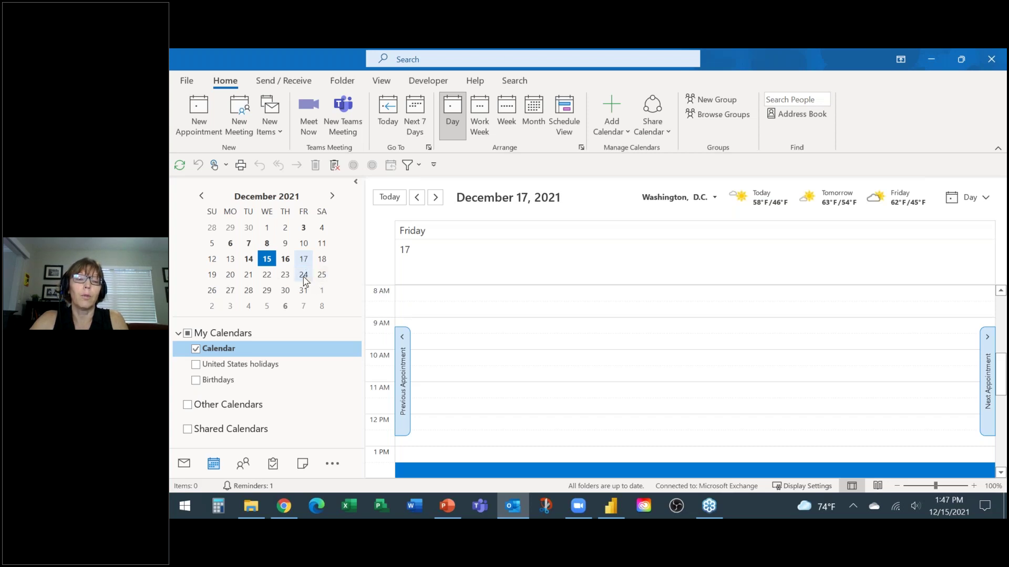
{"action": "left_click", "coordinate": [303, 275], "text": "ctrl"}
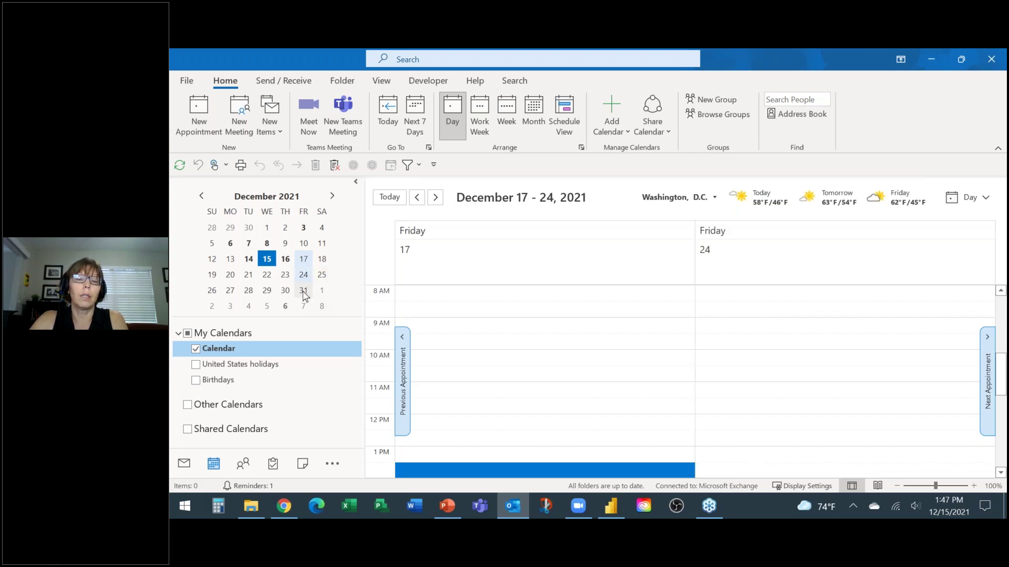
{"action": "left_click", "coordinate": [303, 291], "text": "ctrl"}
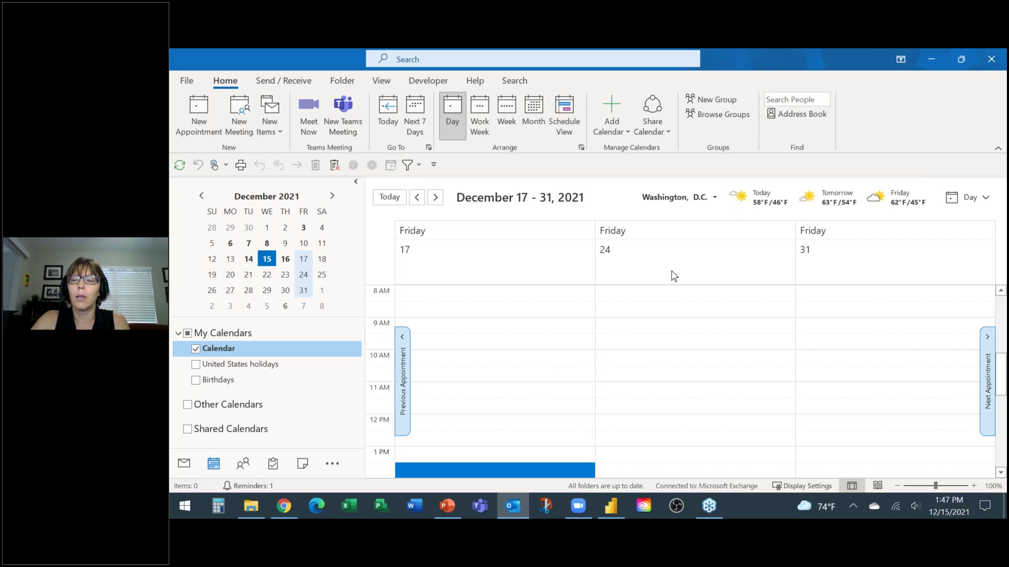
{"action": "left_click", "coordinate": [303, 306], "text": "ctrl"}
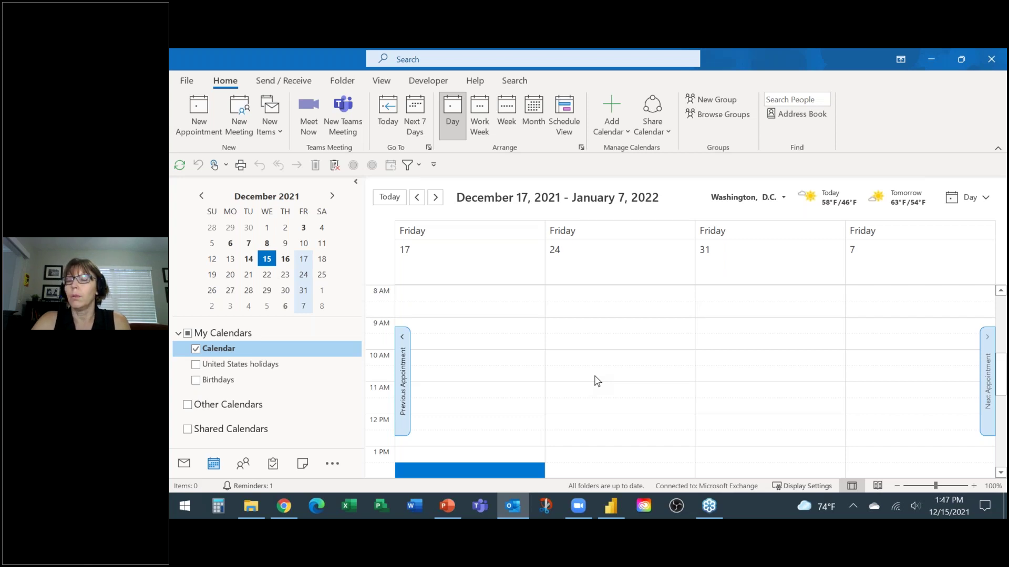
{"action": "left_click", "coordinate": [303, 259]}
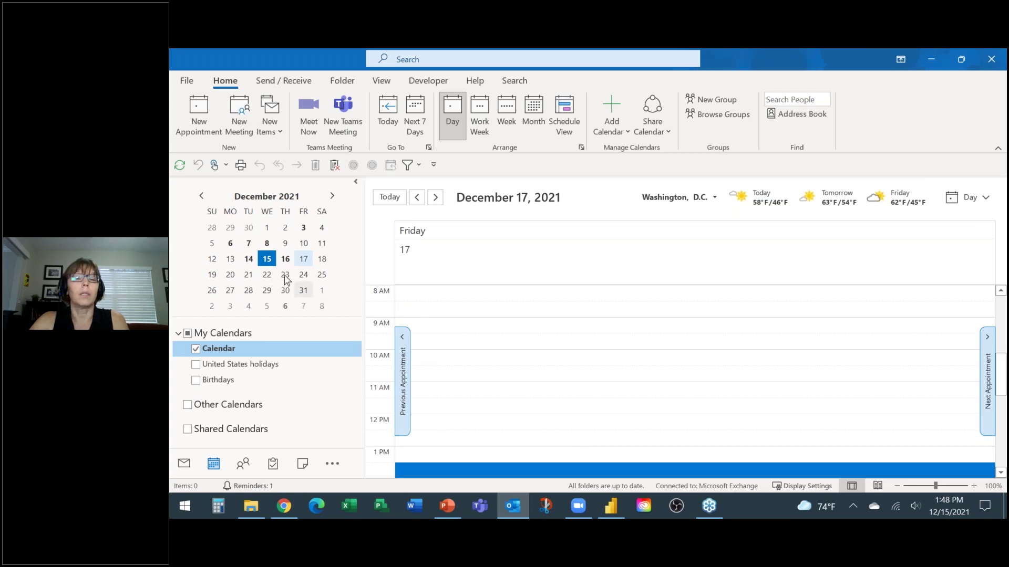
{"action": "left_click", "coordinate": [267, 276]}
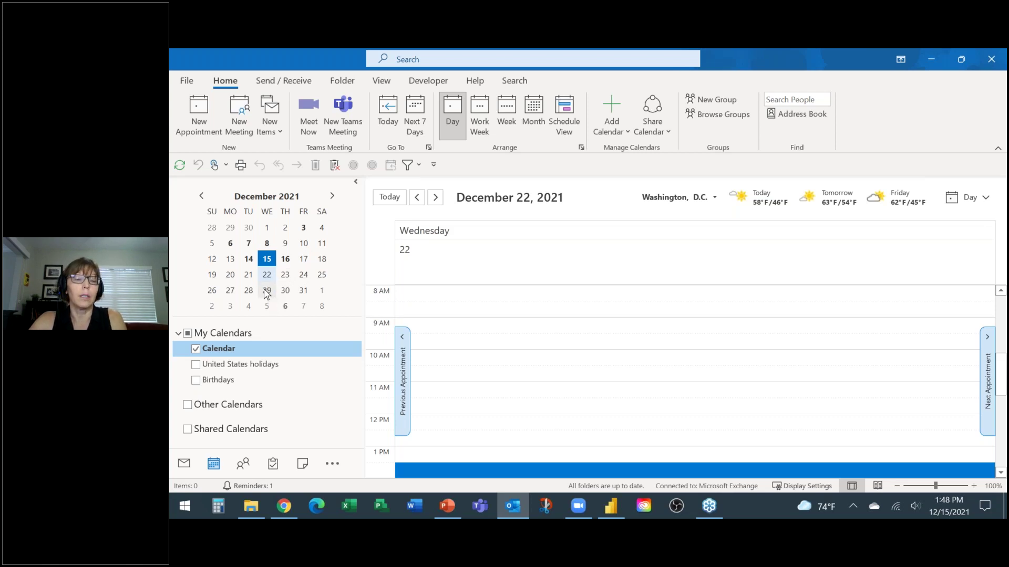
{"action": "left_click", "coordinate": [266, 291], "text": "shift"}
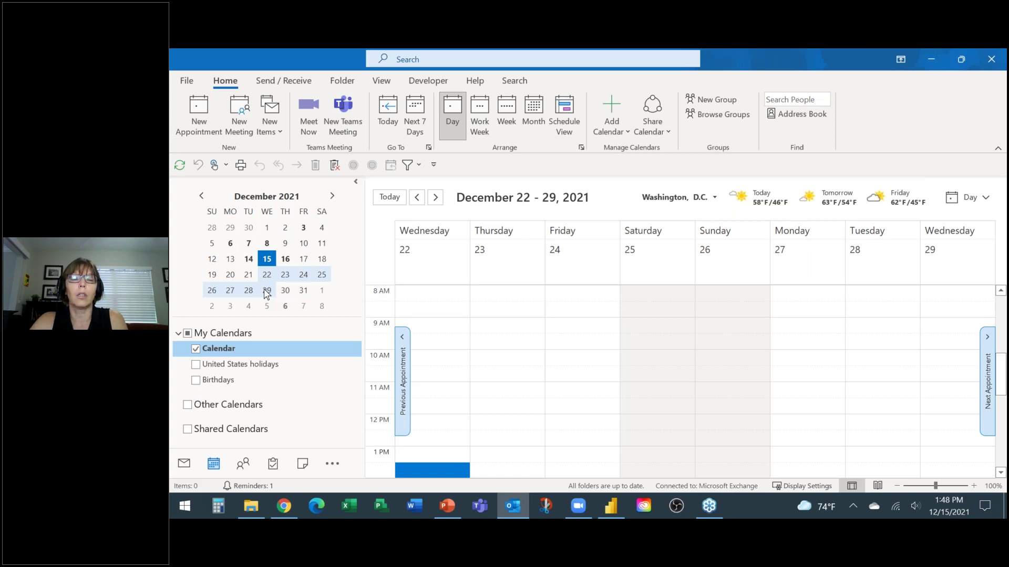
{"action": "left_click", "coordinate": [303, 291], "text": "shift"}
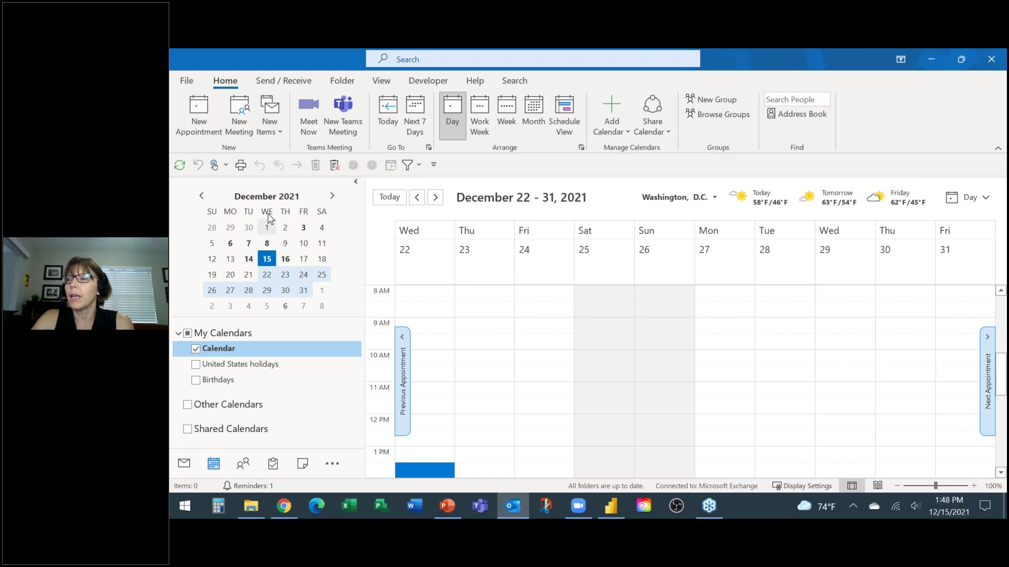
{"action": "left_click", "coordinate": [303, 260]}
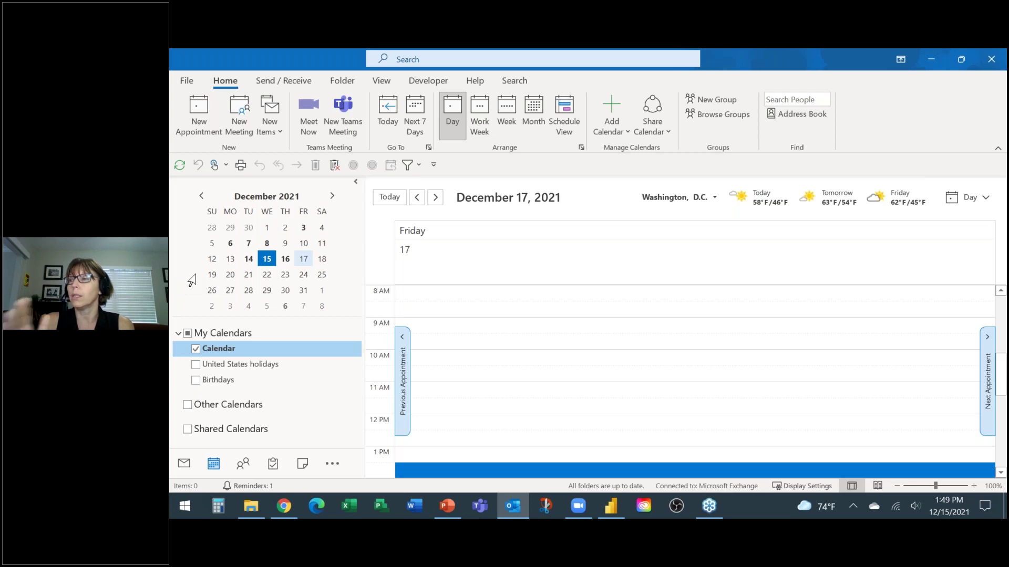
Step: Display the weeks from December 19 into January, then return to the Inbox
{"action": "left_click_drag", "start_coordinate": [192, 281], "coordinate": [193, 314]}
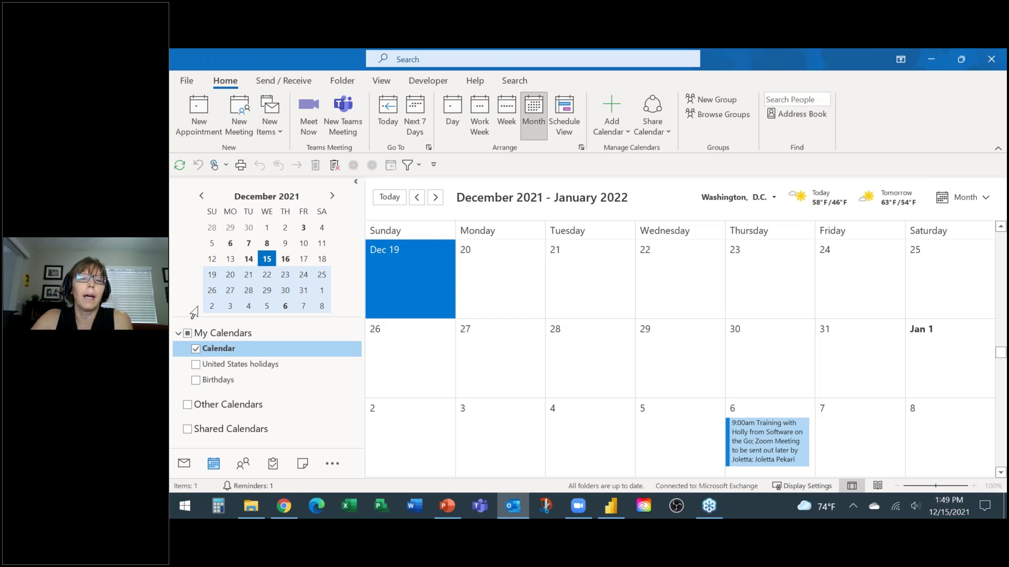
{"action": "left_click", "coordinate": [184, 465]}
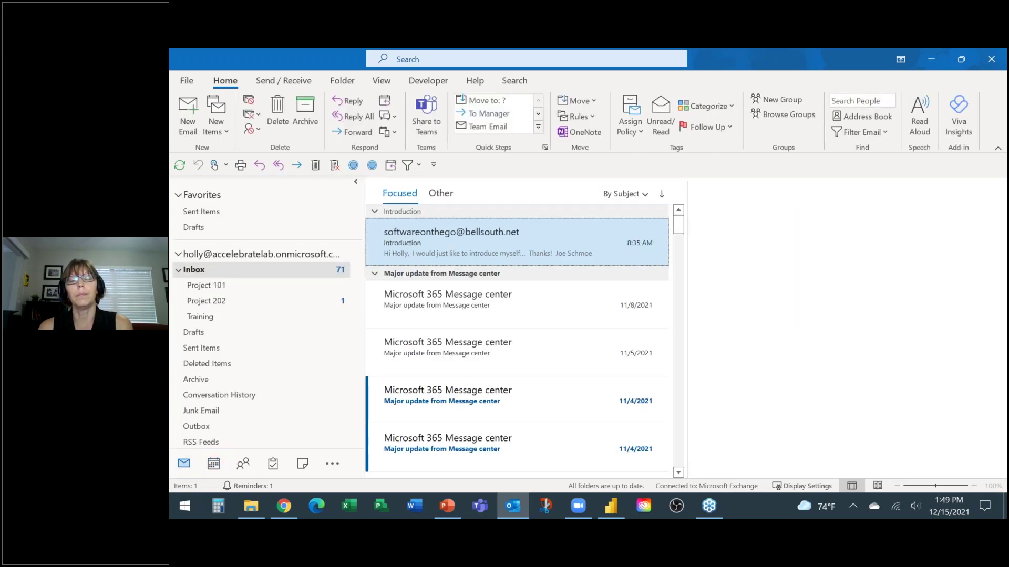
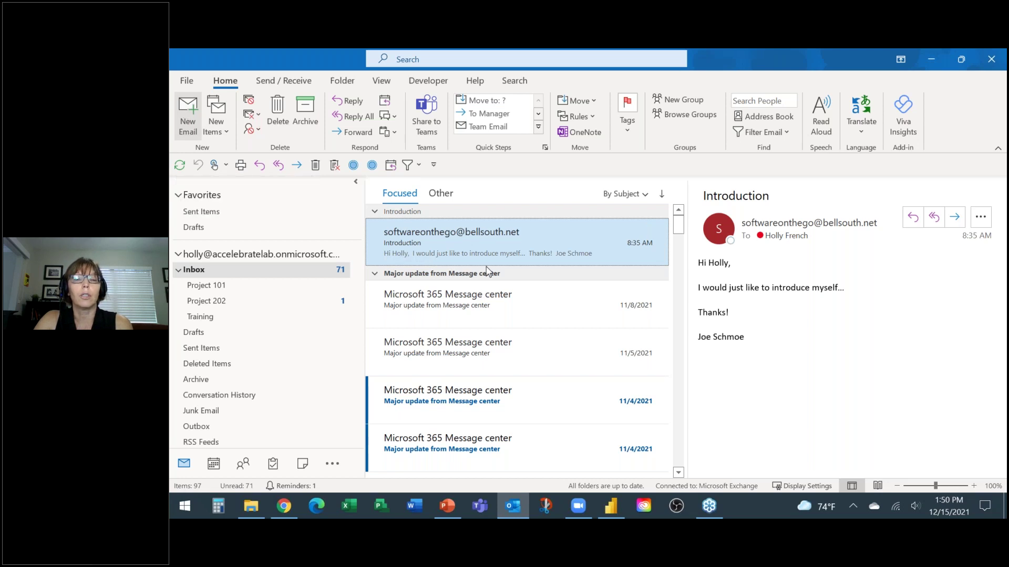
Step: Start a new email and move the Quick Access Toolbar above the ribbon, then back below it
{"action": "key", "text": "ctrl+n"}
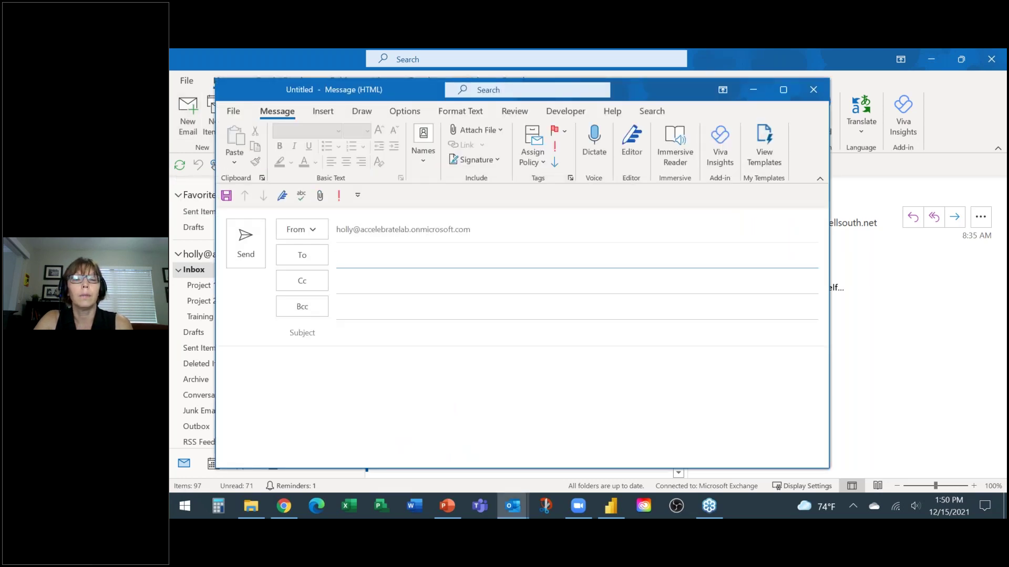
{"action": "left_click", "coordinate": [358, 197]}
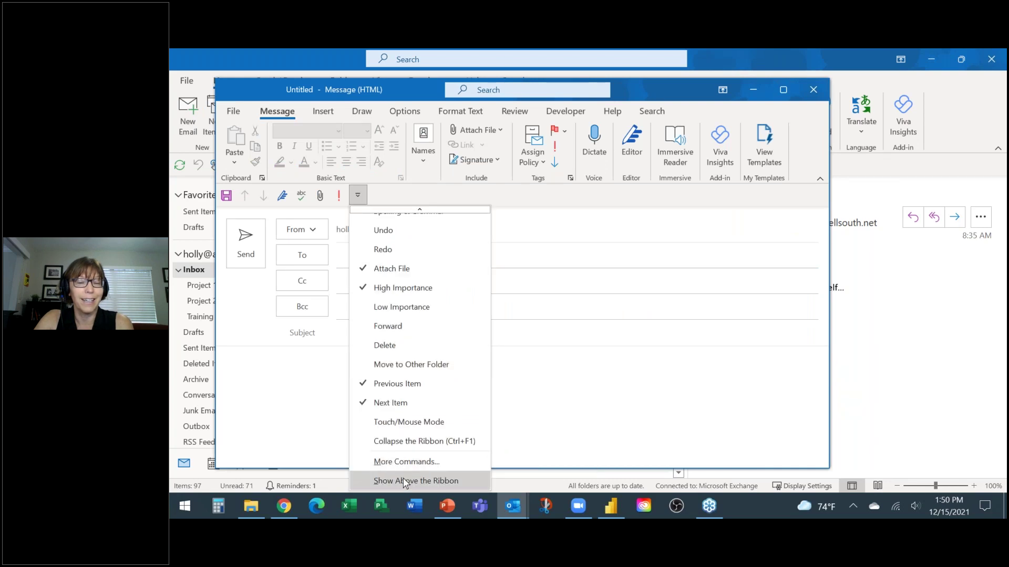
{"action": "key", "text": "Return"}
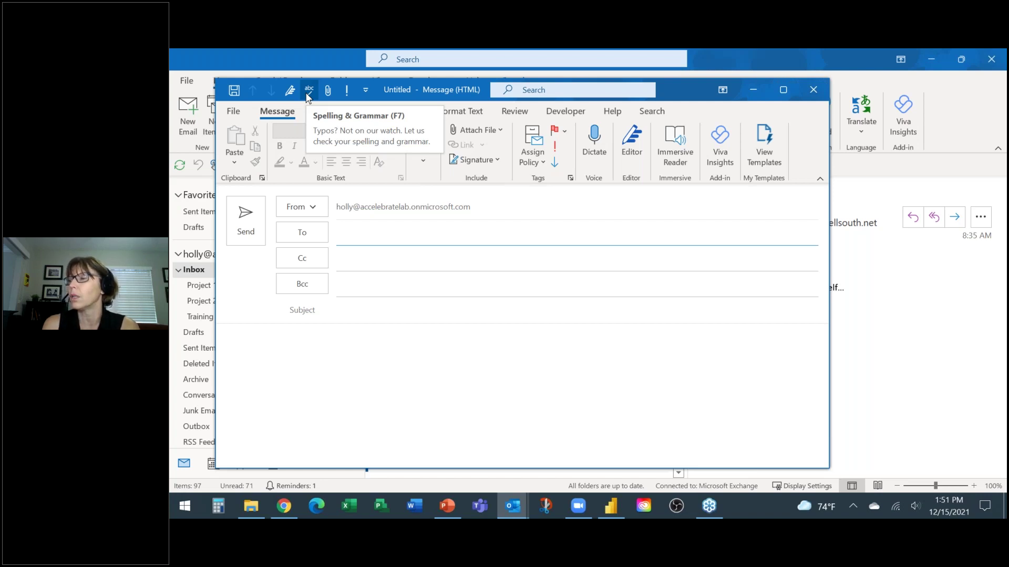
{"action": "left_click", "coordinate": [366, 91]}
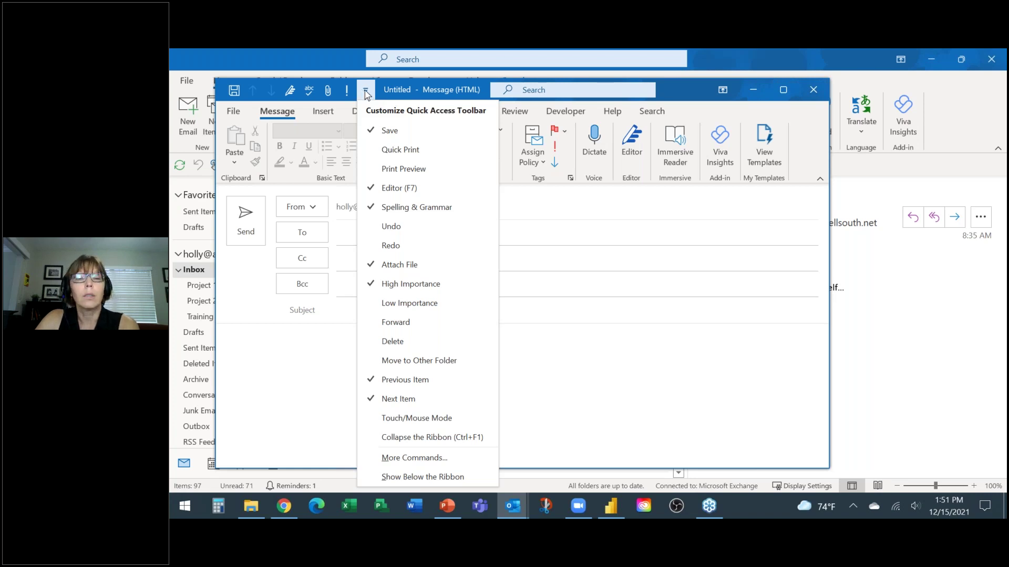
{"action": "left_click", "coordinate": [412, 482]}
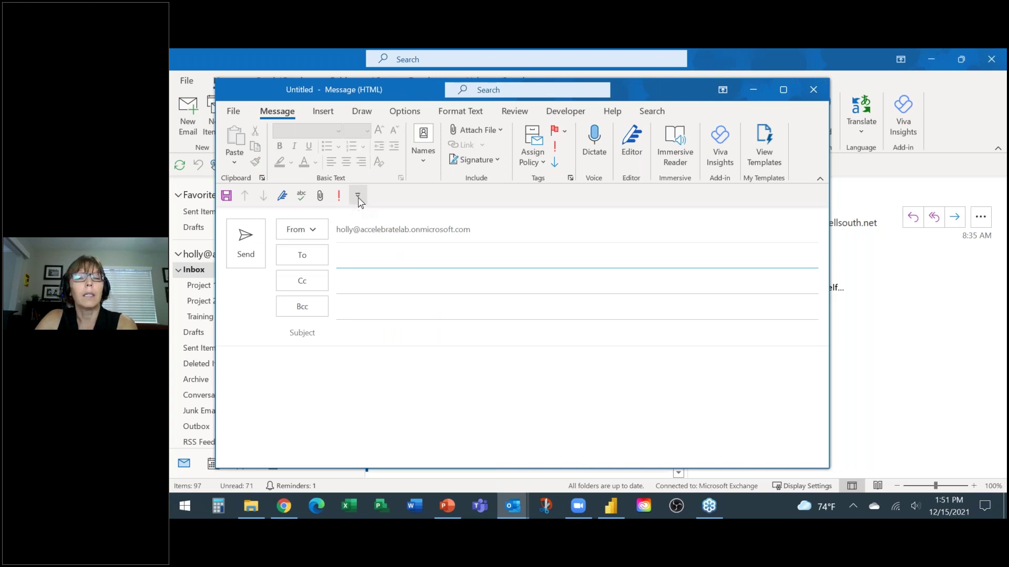
Step: Add Quick Print, Print Preview, Undo and Redo to the Quick Access Toolbar
{"action": "left_click", "coordinate": [357, 196]}
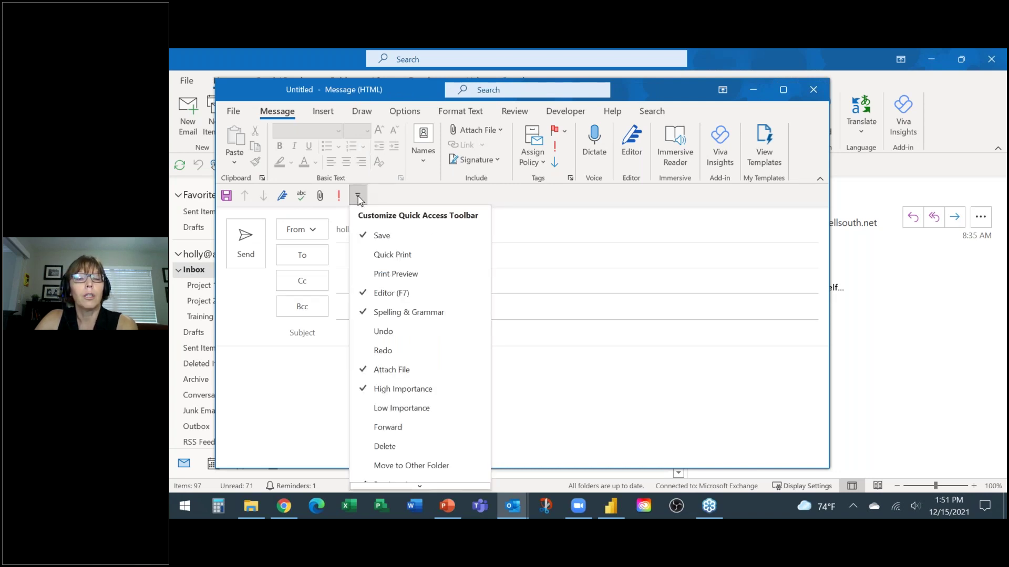
{"action": "left_click", "coordinate": [367, 255]}
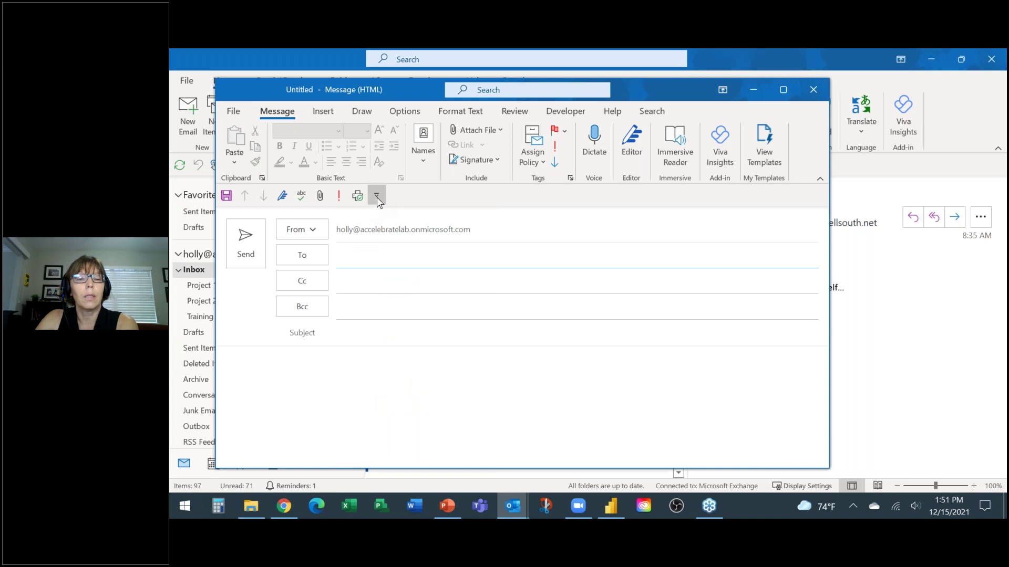
{"action": "left_click", "coordinate": [376, 195]}
{"action": "left_click", "coordinate": [381, 274]}
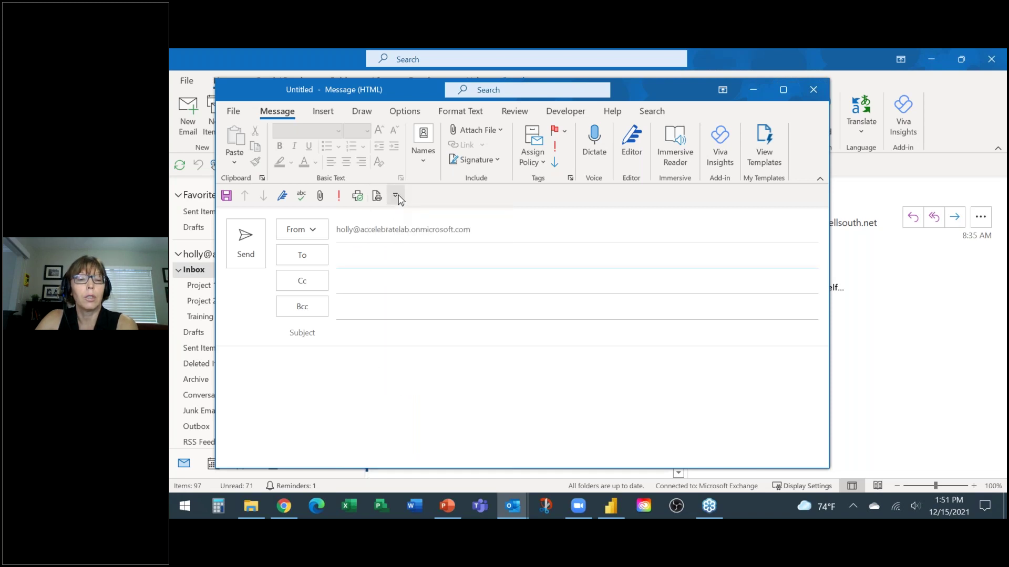
{"action": "left_click", "coordinate": [395, 195]}
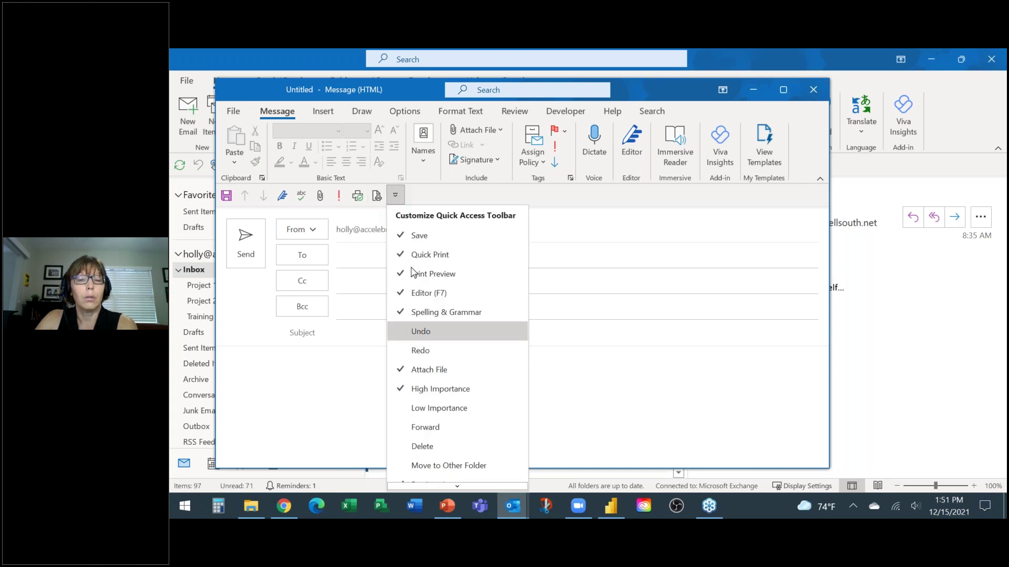
{"action": "left_click", "coordinate": [415, 331]}
{"action": "left_click", "coordinate": [414, 195]}
{"action": "left_click", "coordinate": [421, 356]}
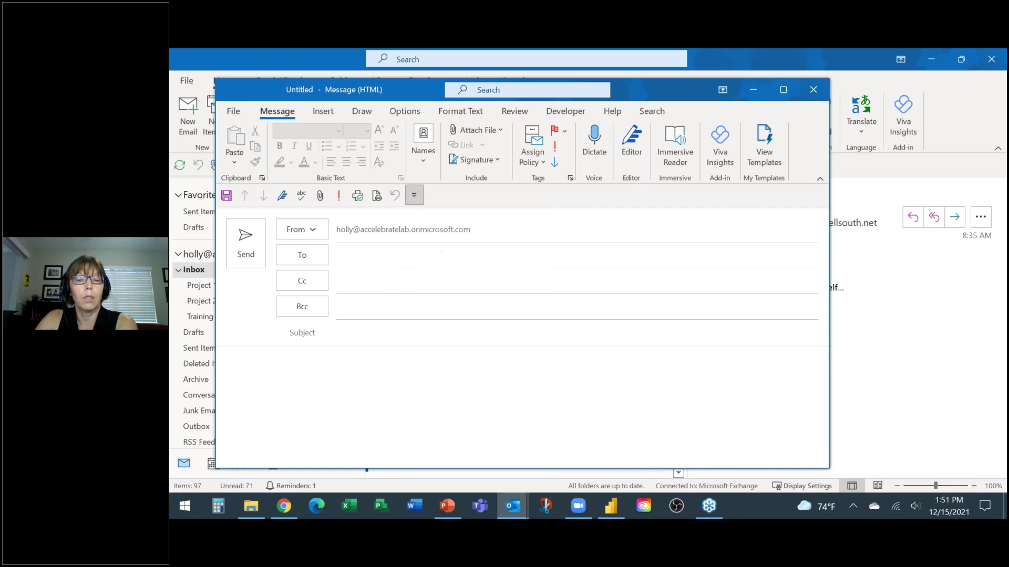
{"action": "left_click", "coordinate": [433, 196]}
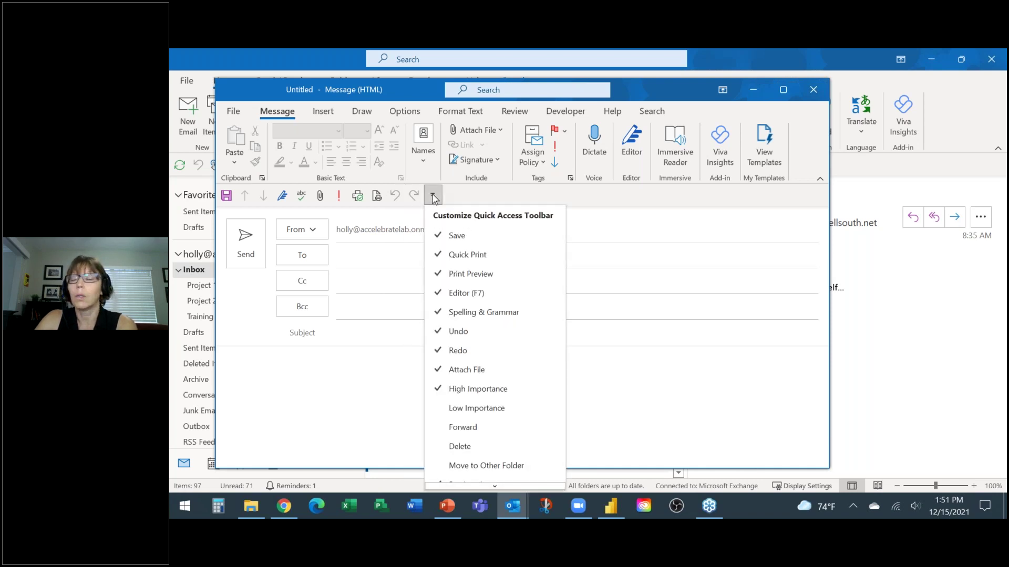
{"action": "left_click", "coordinate": [433, 196]}
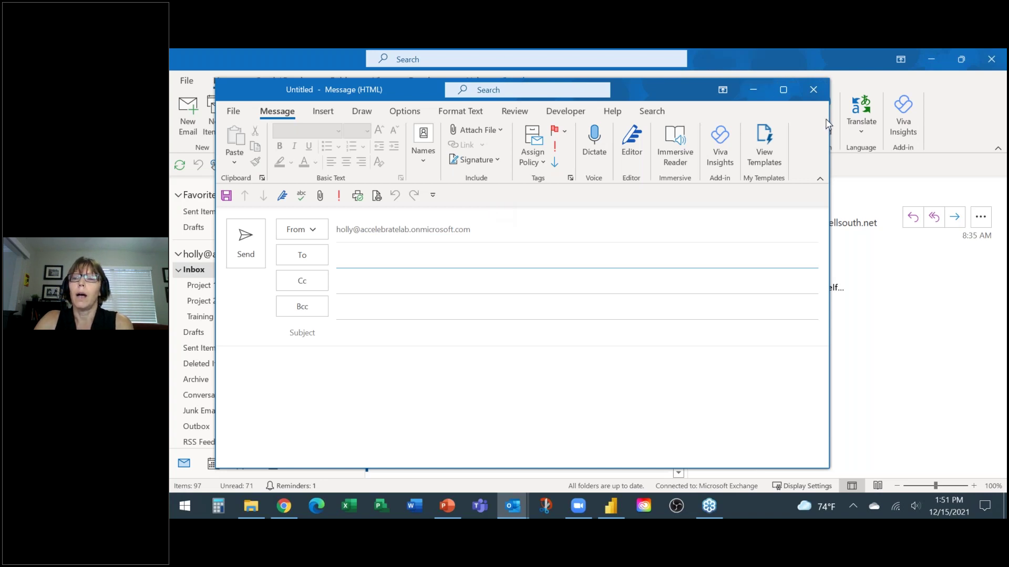
Step: Widen the compose window and add Dictate to the Quick Access Toolbar
{"action": "left_click_drag", "start_coordinate": [834, 124], "coordinate": [975, 122]}
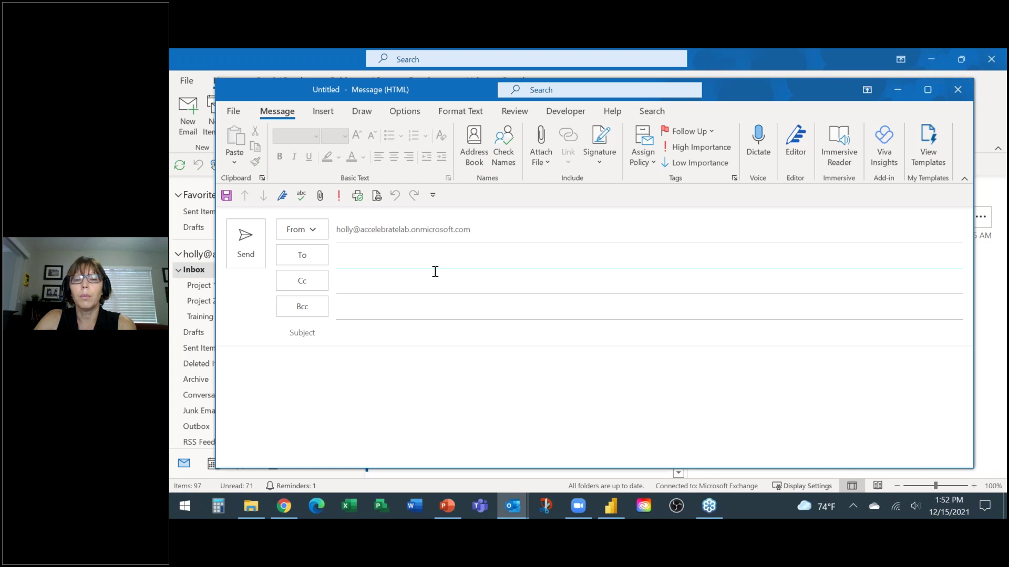
{"action": "left_click", "coordinate": [272, 368]}
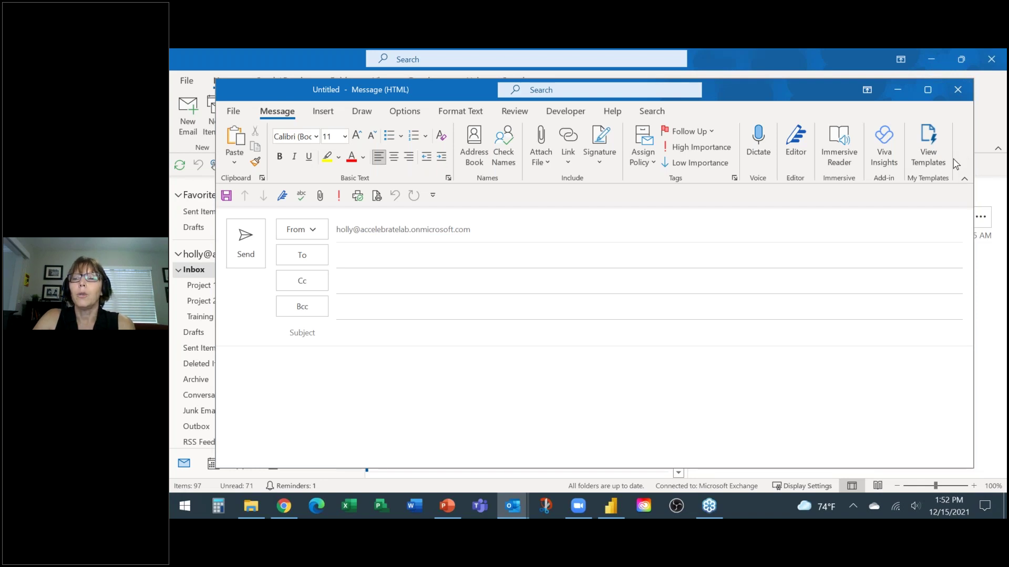
{"action": "mouse_move", "coordinate": [512, 505]}
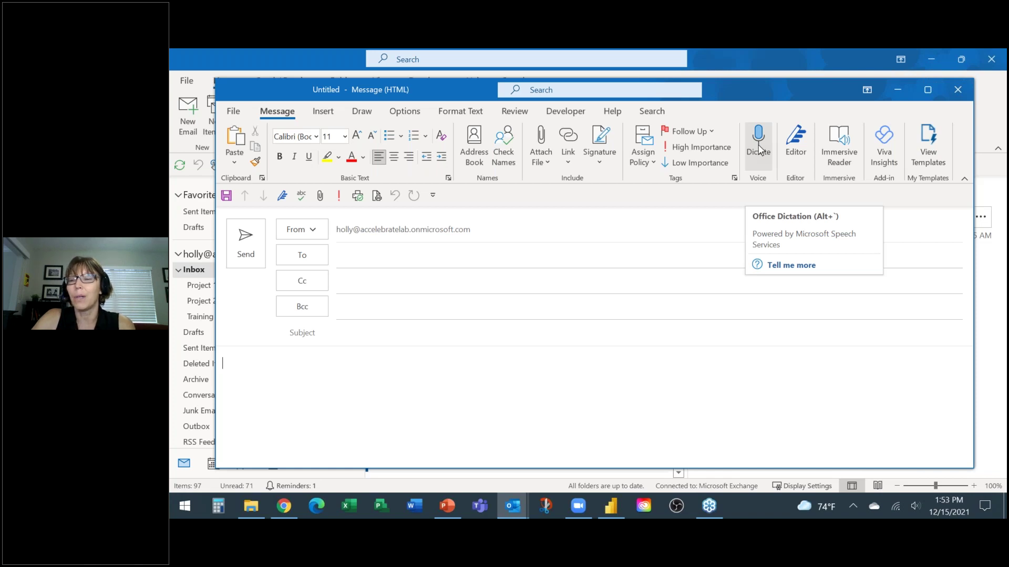
{"action": "right_click", "coordinate": [758, 148]}
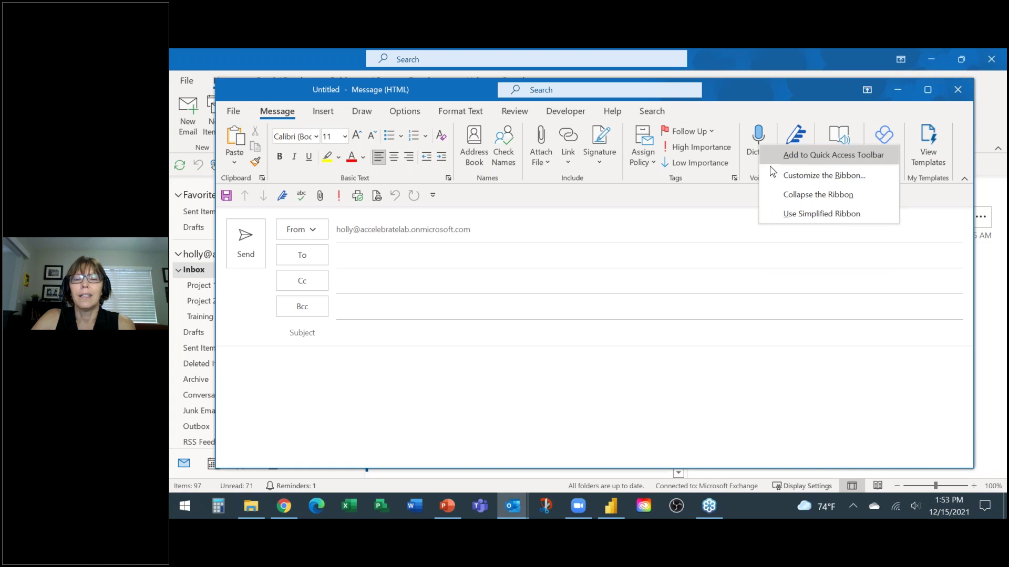
{"action": "left_click", "coordinate": [782, 156]}
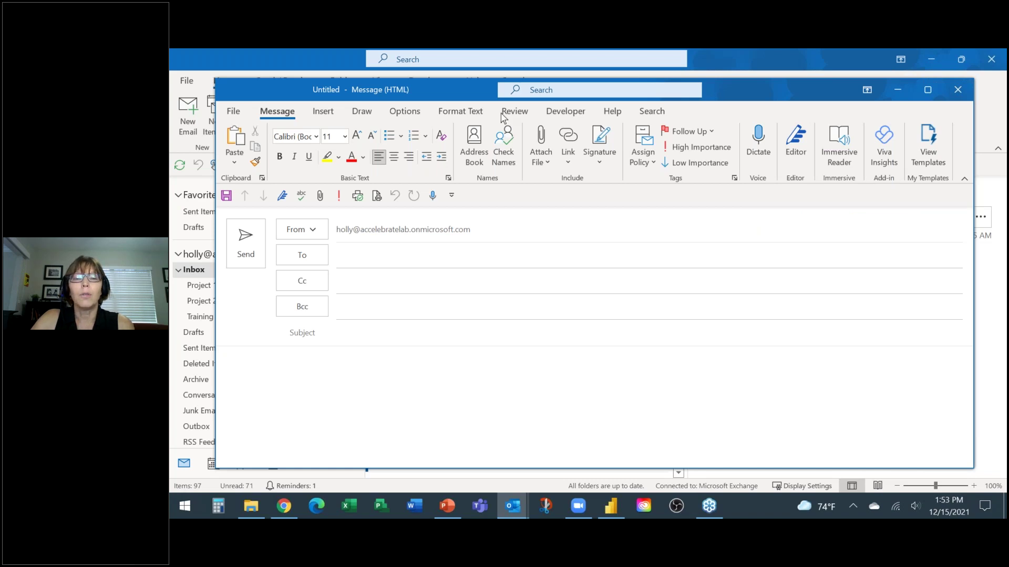
{"action": "left_click", "coordinate": [330, 114]}
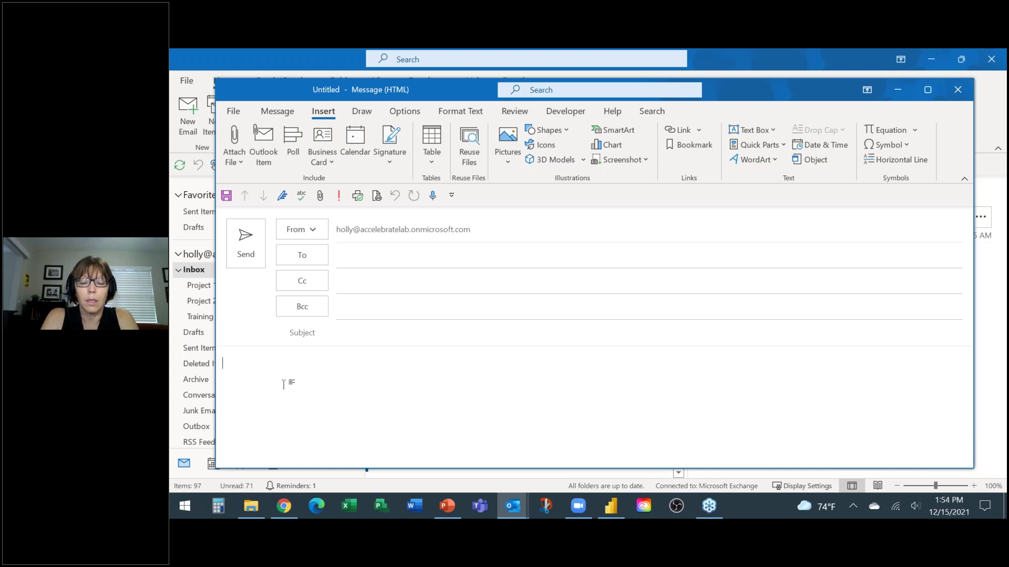
Step: Type 'Thank you very much for attending my class!' in the body and select it
{"action": "type", "text": "Thank y"}
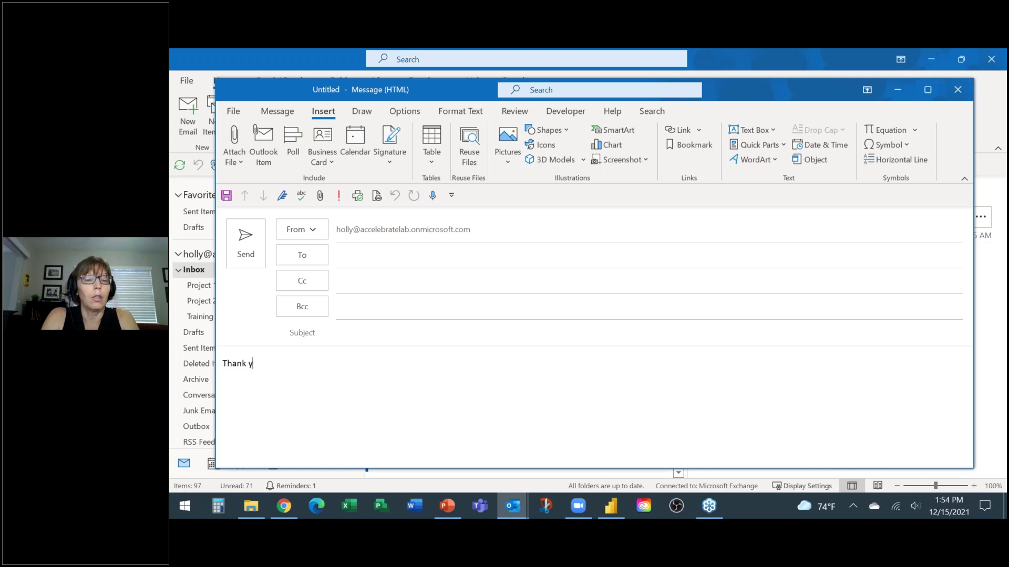
{"action": "type", "text": "ou very much "}
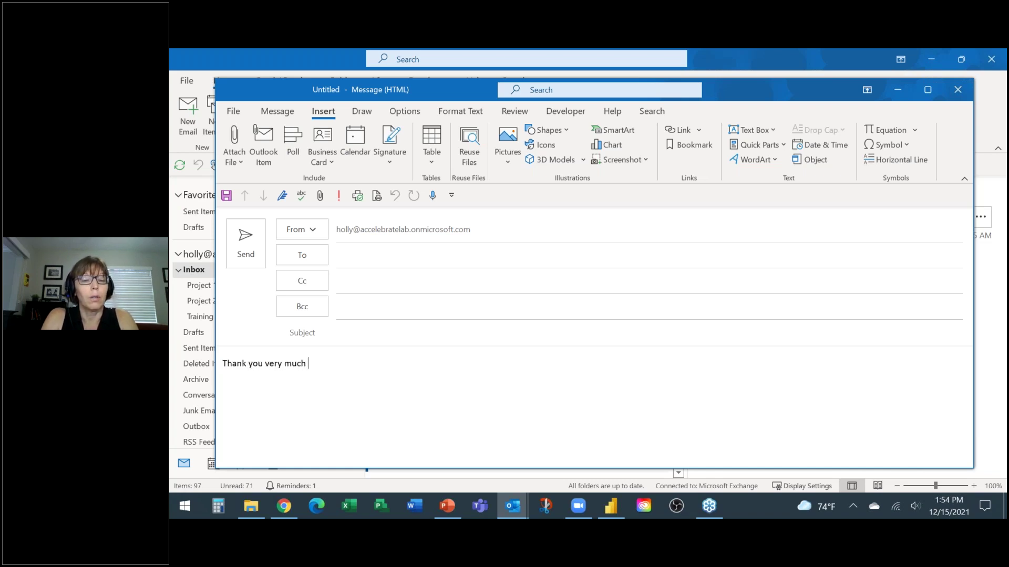
{"action": "type", "text": "for attending"}
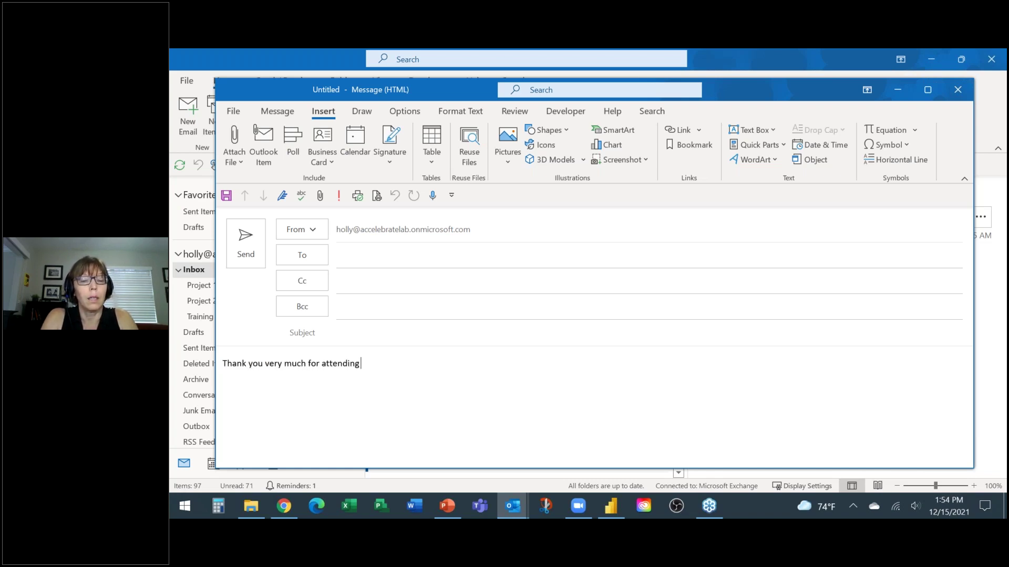
{"action": "type", "text": " my class!"}
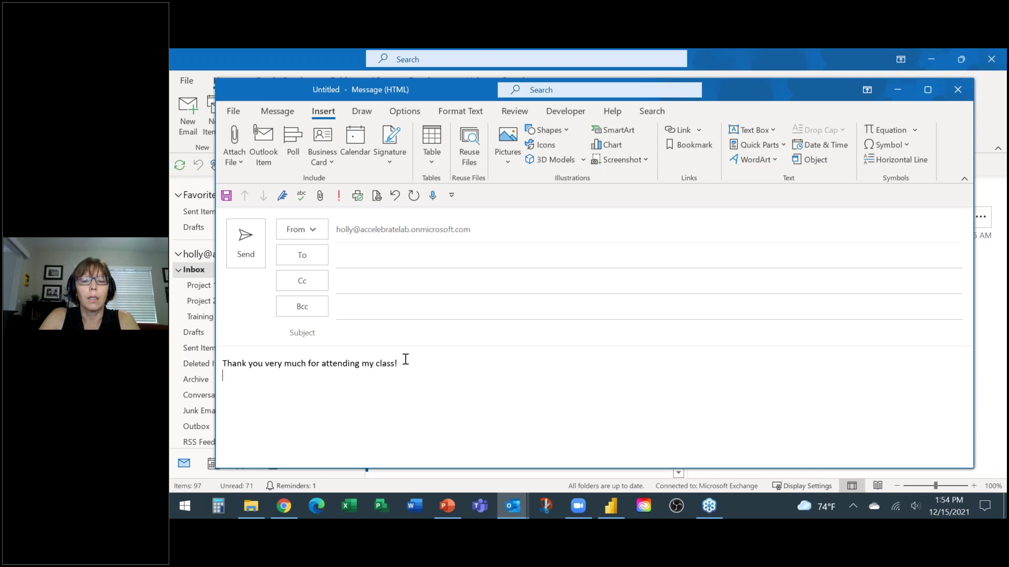
{"action": "left_click_drag", "start_coordinate": [397, 362], "coordinate": [223, 362]}
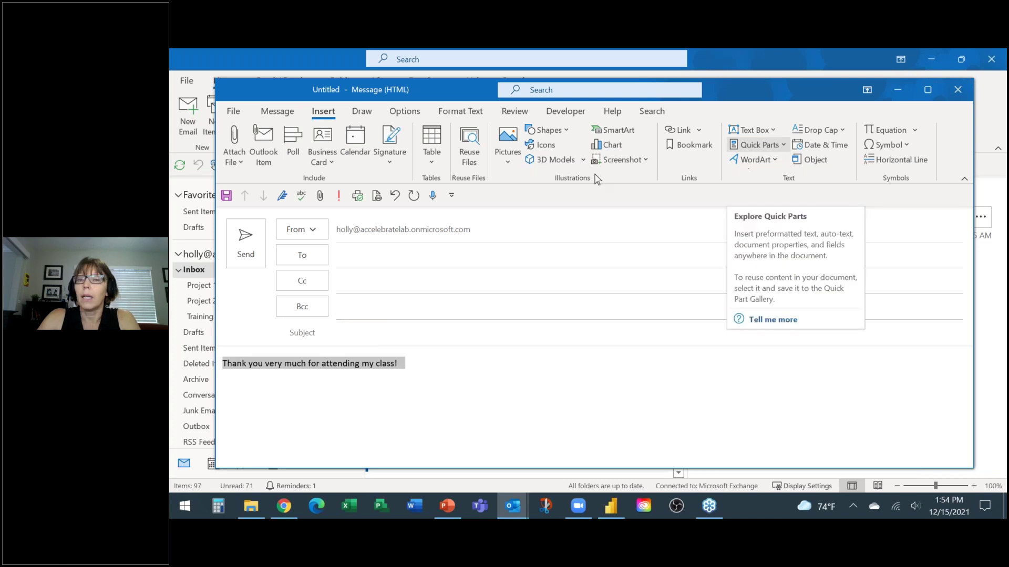
Step: Save the selected sentence as a Quick Parts building block named 'tyvm'
{"action": "left_click", "coordinate": [774, 151]}
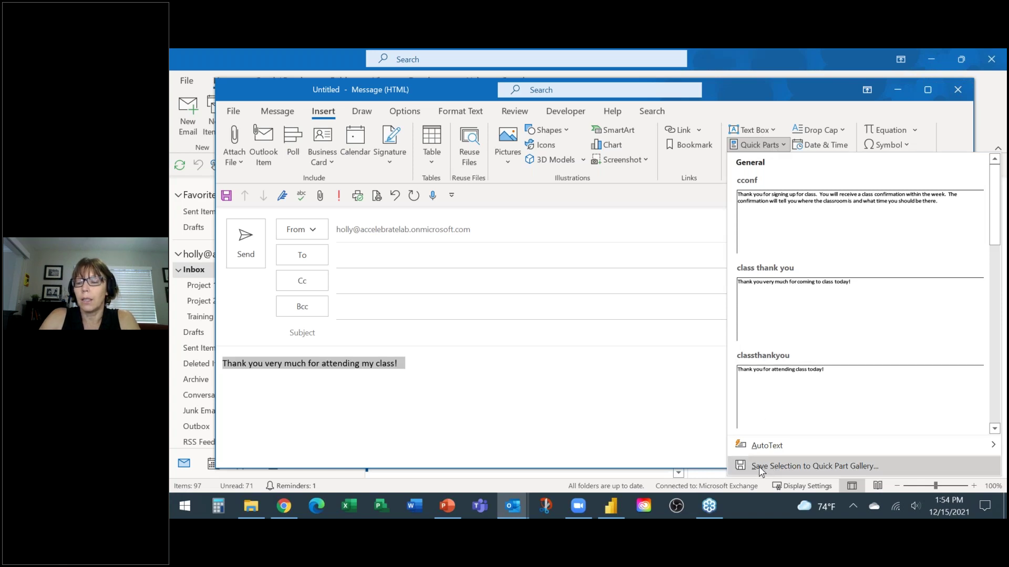
{"action": "left_click", "coordinate": [859, 469]}
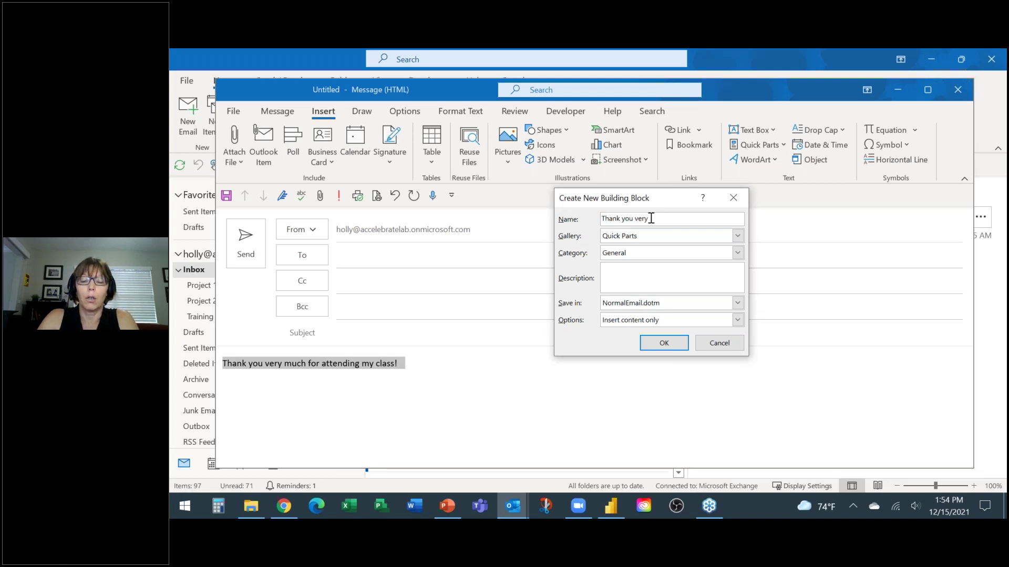
{"action": "type", "text": "t"}
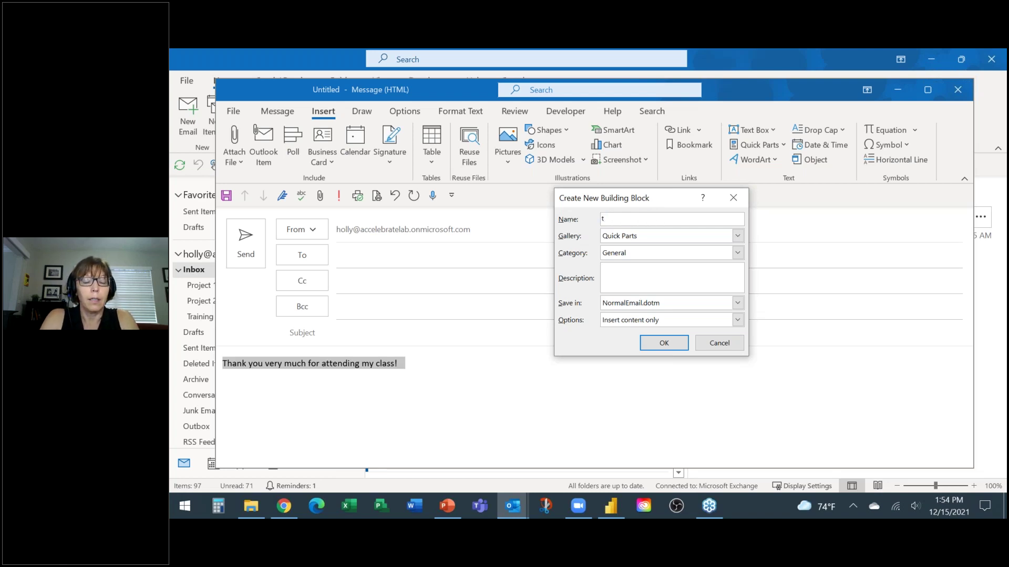
{"action": "type", "text": "yvm"}
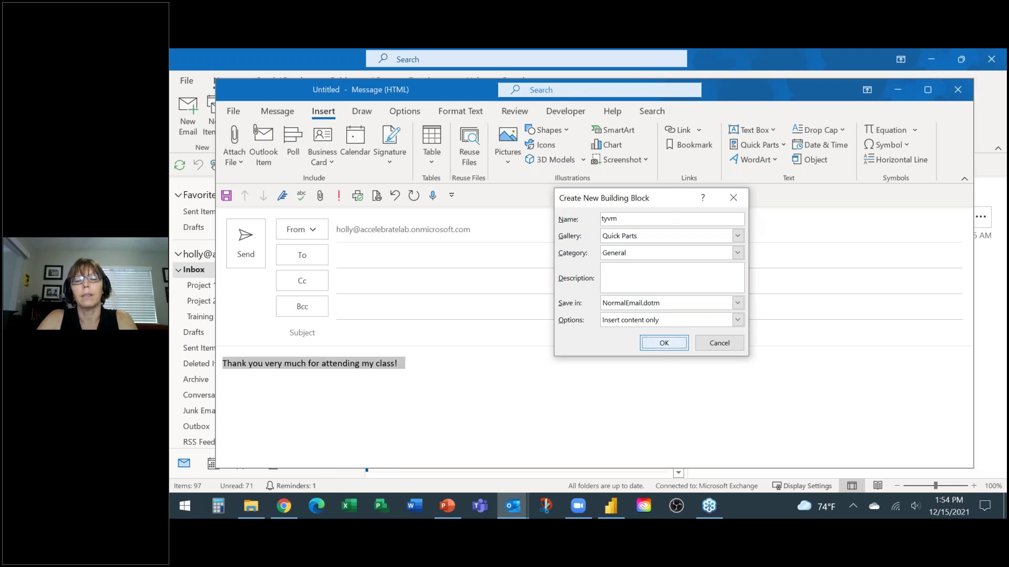
{"action": "left_click", "coordinate": [664, 343]}
{"action": "left_click", "coordinate": [429, 366]}
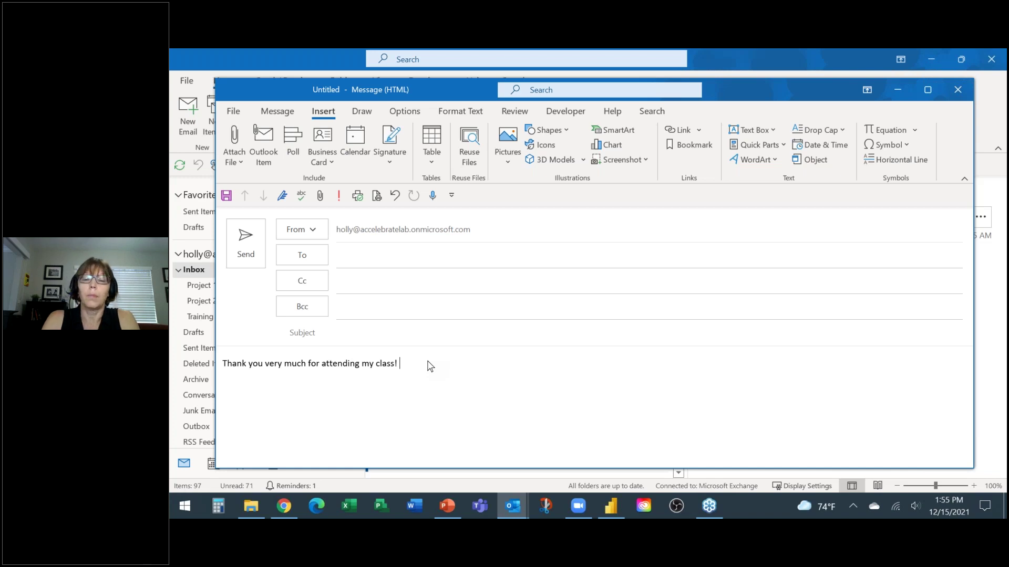
Step: Delete the thank-you sentence from the body, then type and erase 'tyvm'
{"action": "left_click_drag", "start_coordinate": [401, 364], "coordinate": [222, 363]}
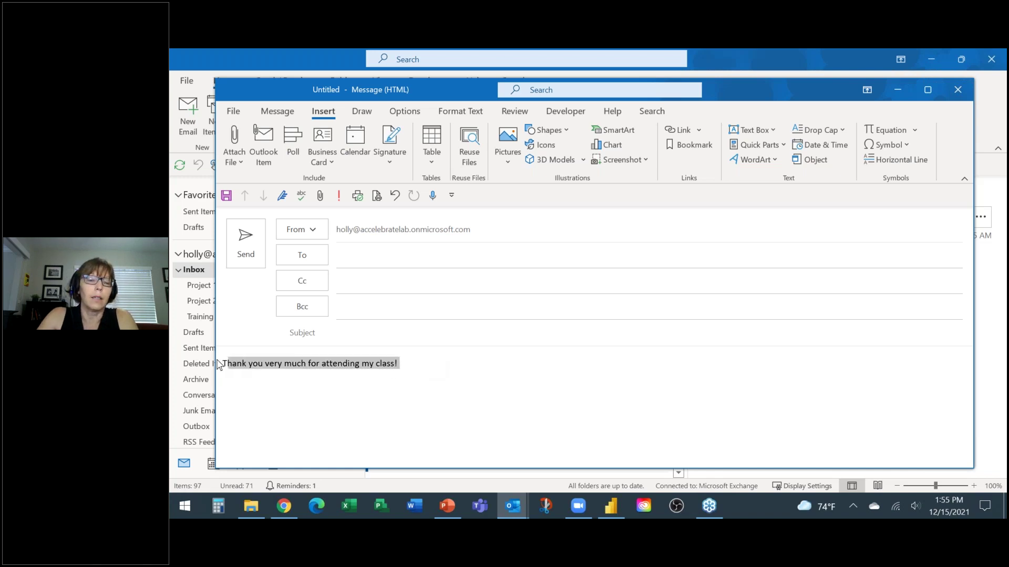
{"action": "key", "text": "BackSpace"}
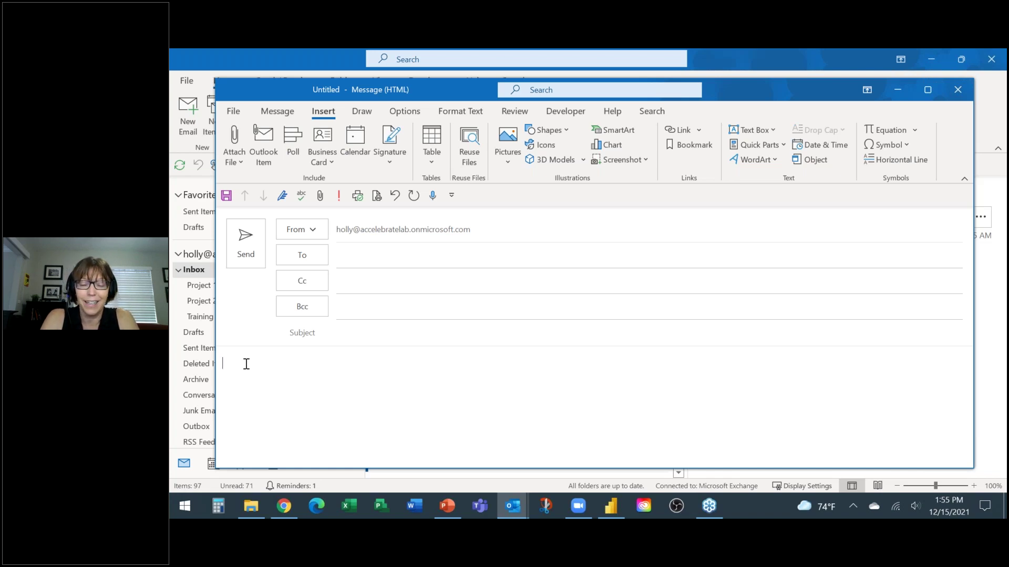
{"action": "type", "text": "ty"}
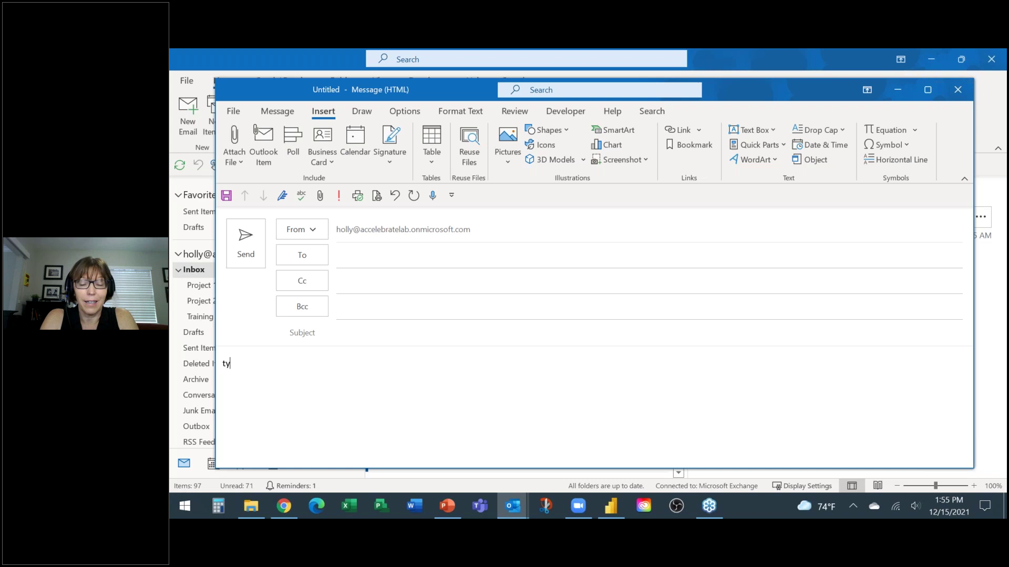
{"action": "type", "text": "vm"}
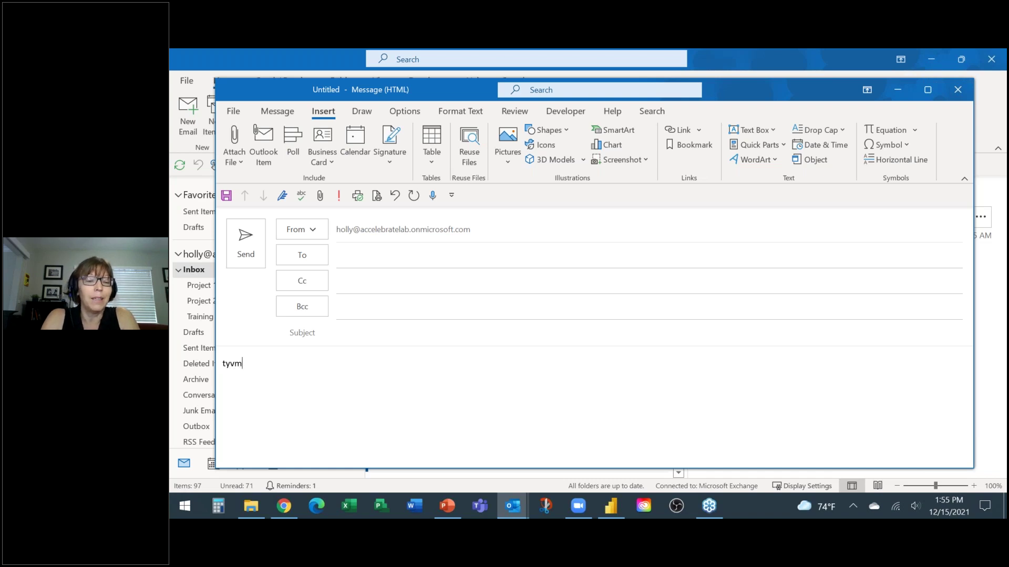
{"action": "key", "text": "BackSpace"}
{"action": "key", "text": "BackSpace"}
{"action": "key", "text": "BackSpace"}
{"action": "key", "text": "BackSpace"}
{"action": "key", "text": "BackSpace"}
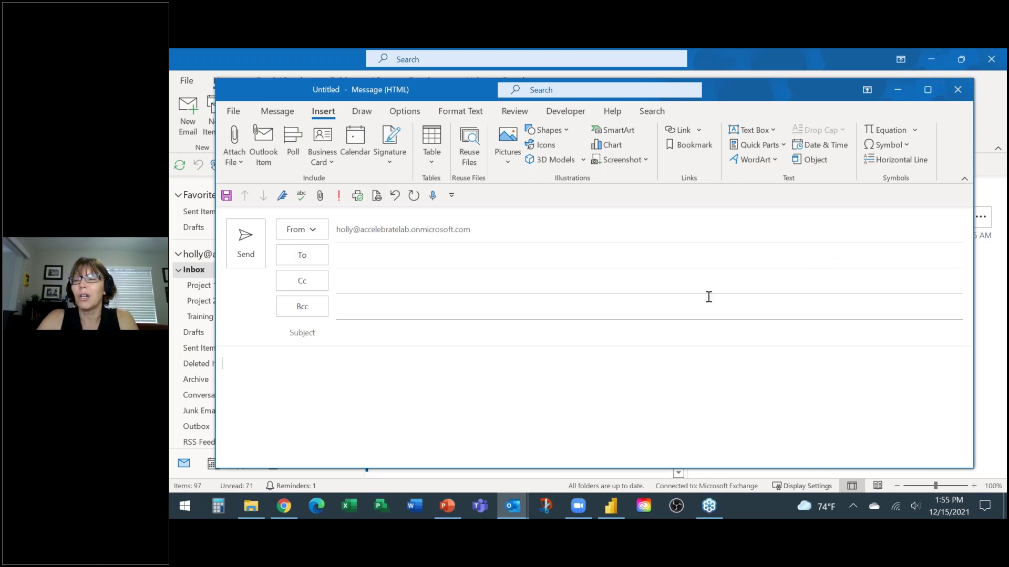
Step: Insert the 'class thank you' quick part, then close the draft without saving
{"action": "left_click", "coordinate": [782, 147]}
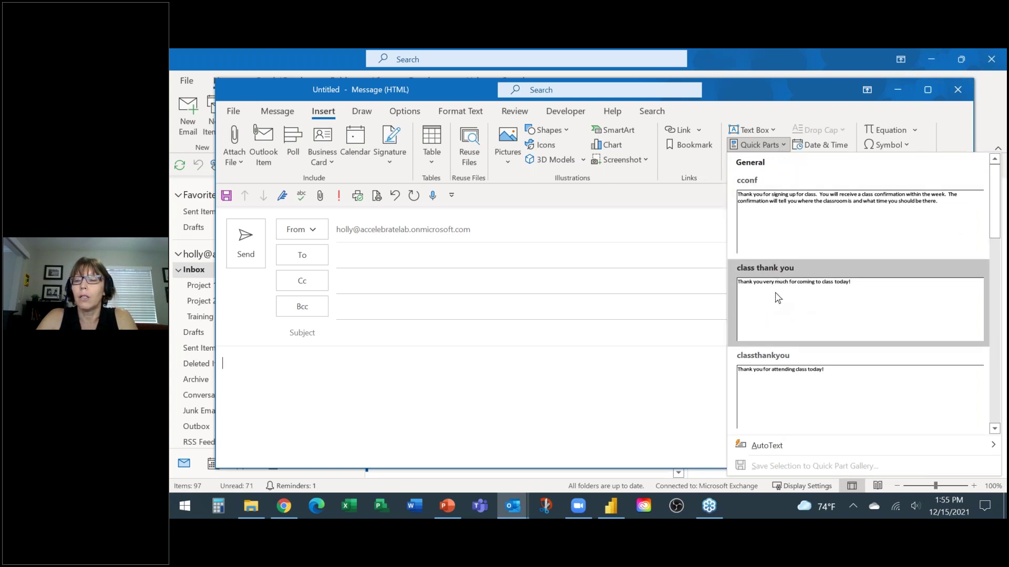
{"action": "scroll", "coordinate": [779, 304], "scroll_direction": "down", "scroll_amount": 3}
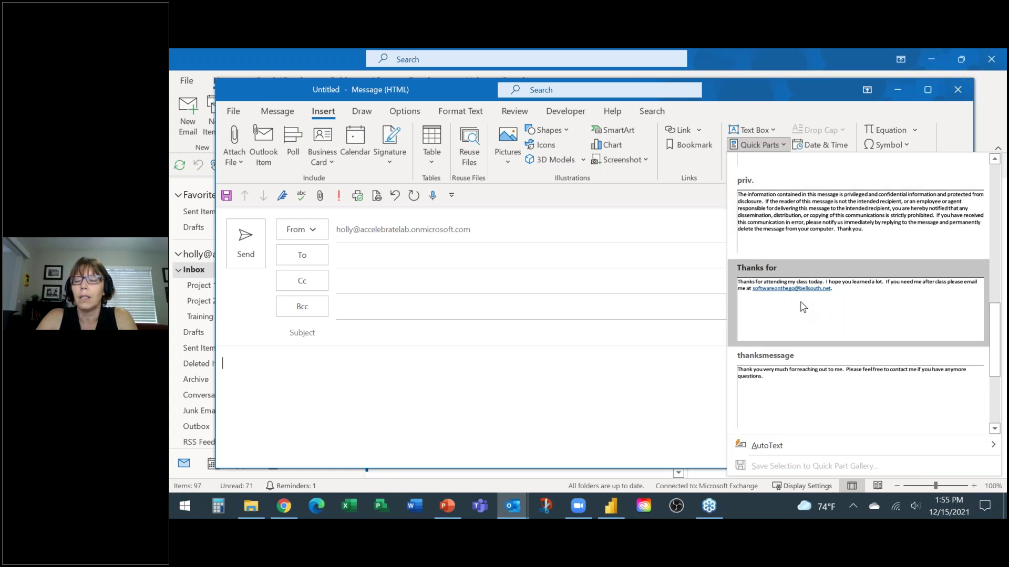
{"action": "scroll", "coordinate": [803, 294], "scroll_direction": "up", "scroll_amount": 3}
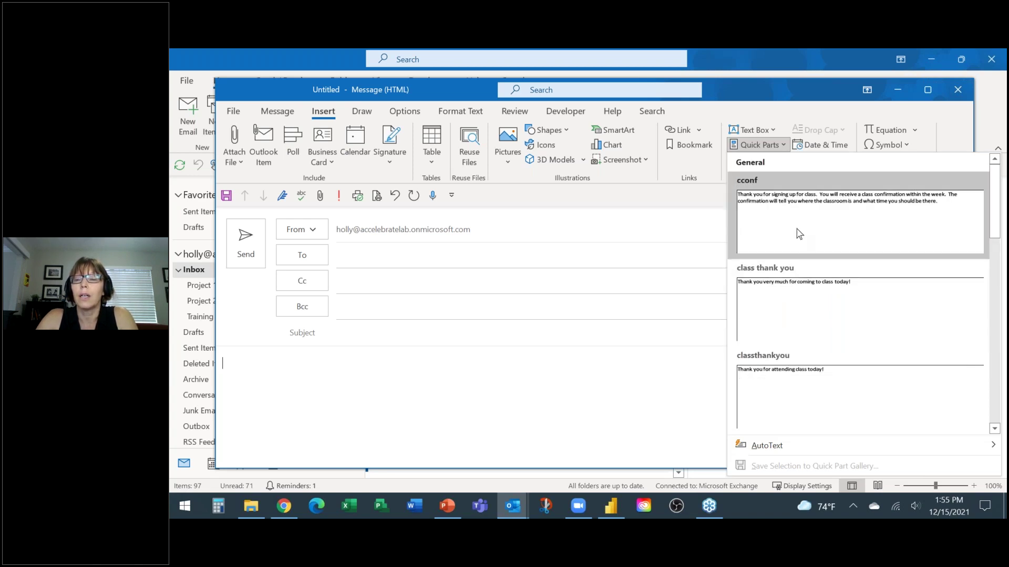
{"action": "left_click", "coordinate": [788, 307]}
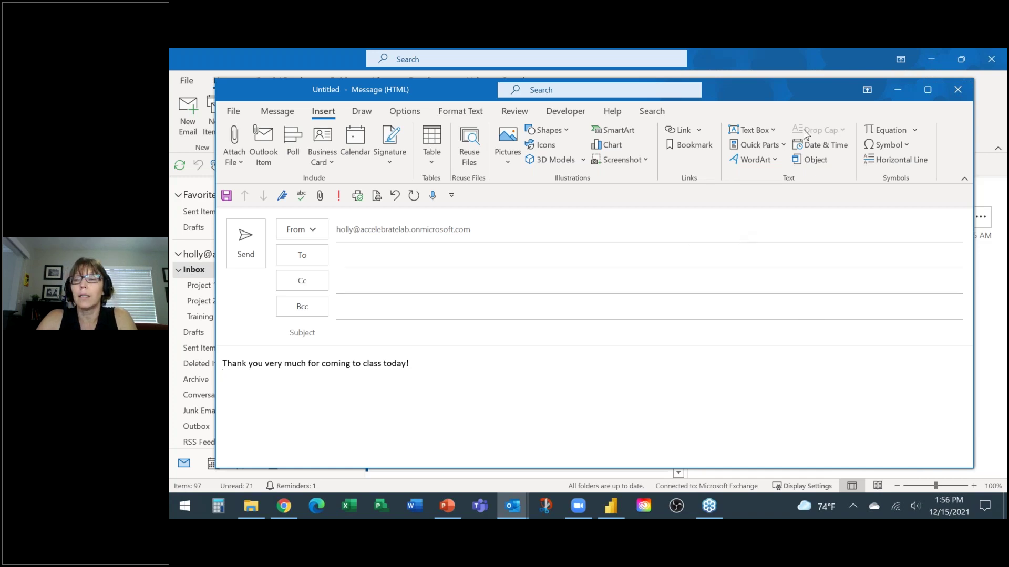
{"action": "left_click", "coordinate": [958, 89]}
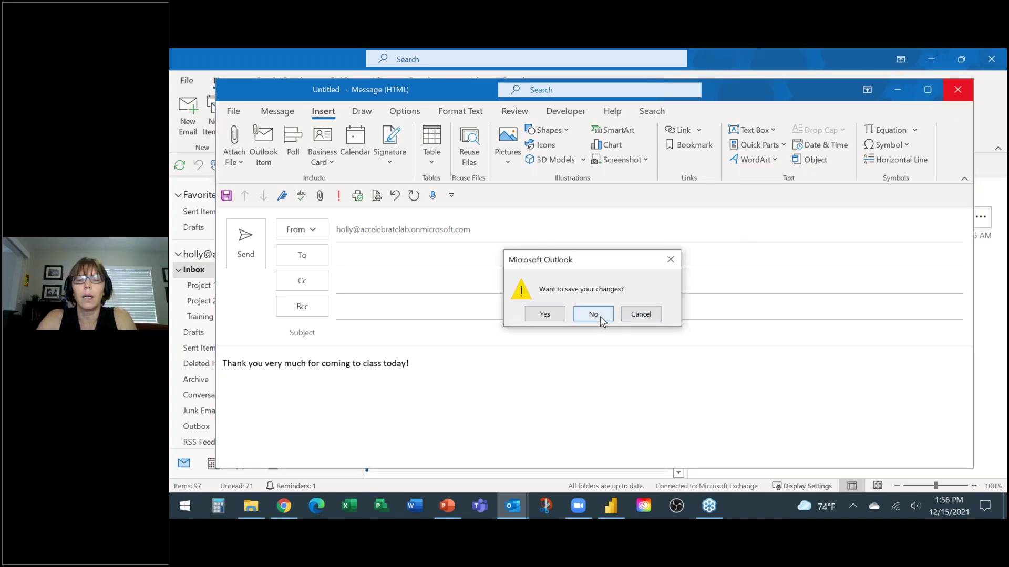
{"action": "left_click", "coordinate": [599, 316]}
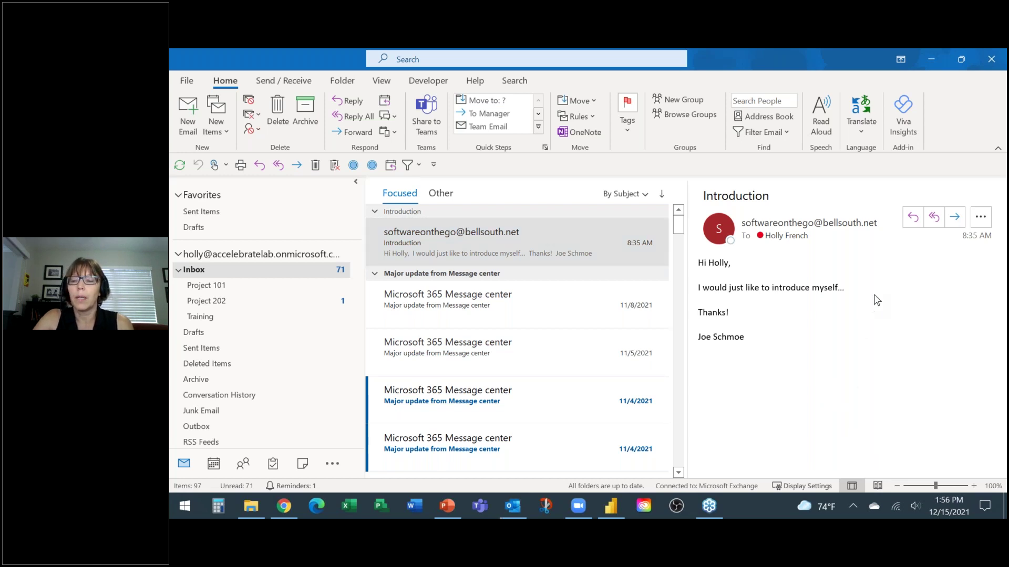
{"action": "left_click", "coordinate": [513, 506]}
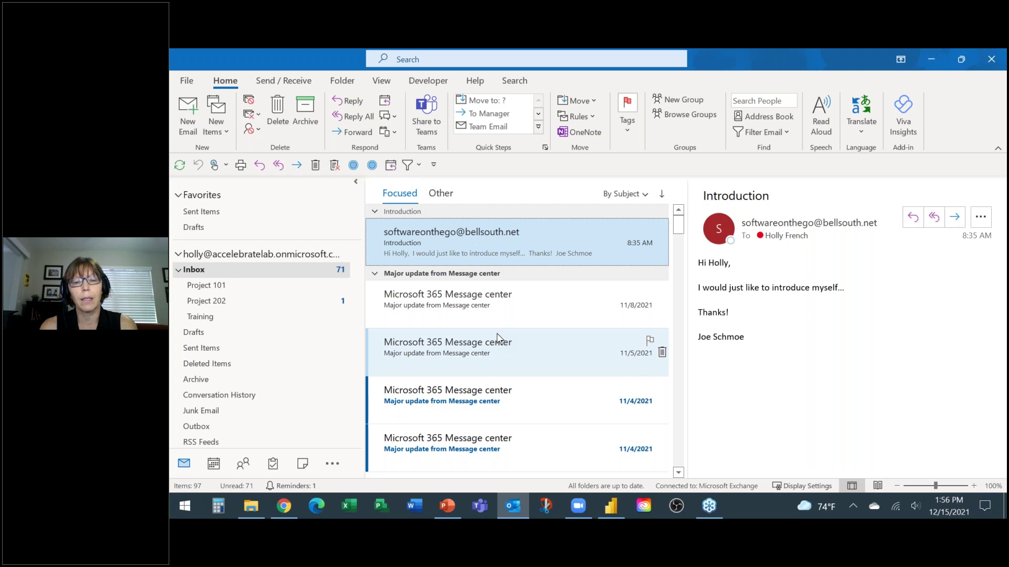
{"action": "left_click", "coordinate": [303, 465]}
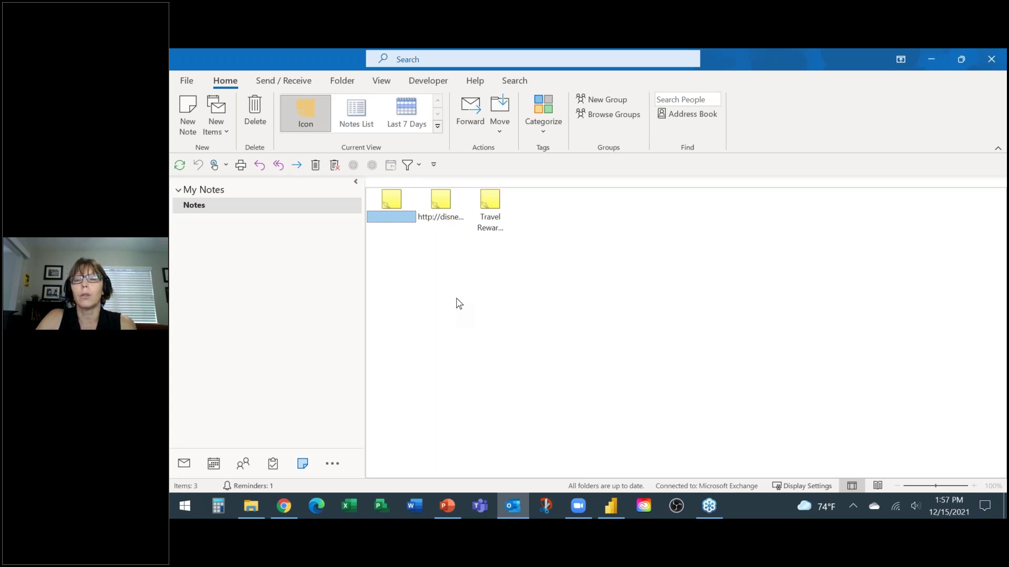
{"action": "left_click", "coordinate": [489, 206]}
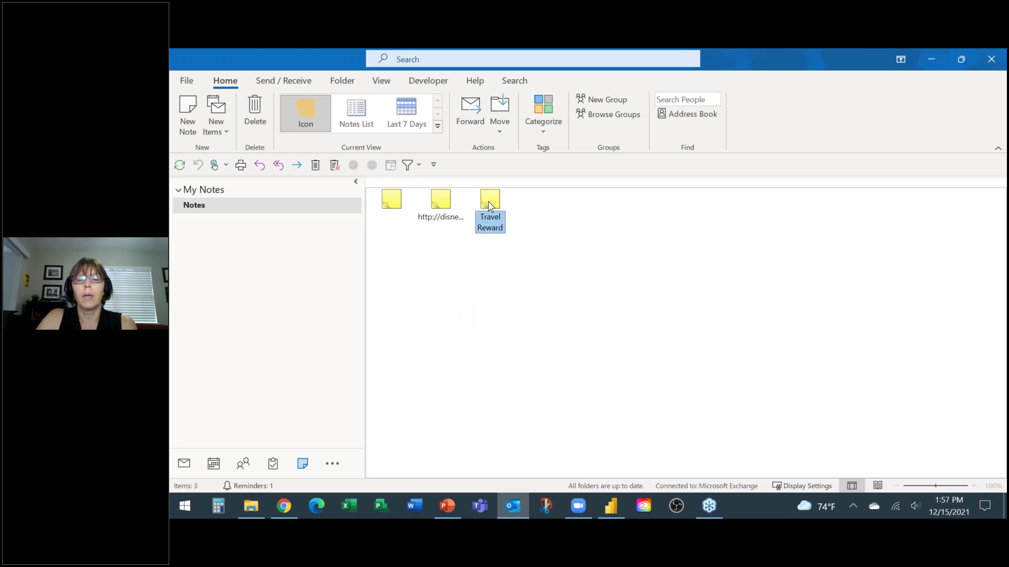
{"action": "left_click_drag", "start_coordinate": [490, 205], "coordinate": [184, 464]}
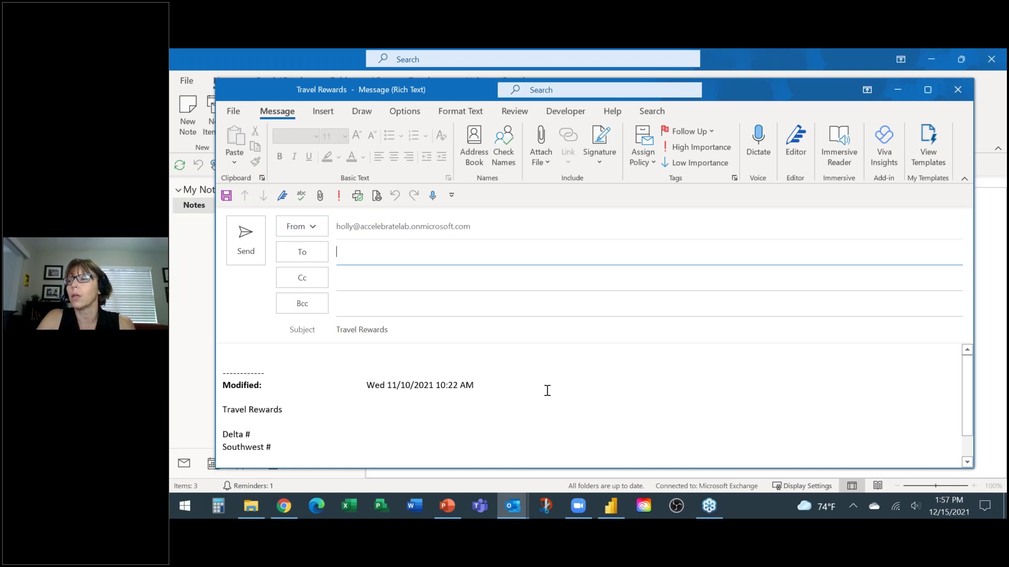
{"action": "scroll", "coordinate": [547, 391], "scroll_direction": "down", "scroll_amount": 1}
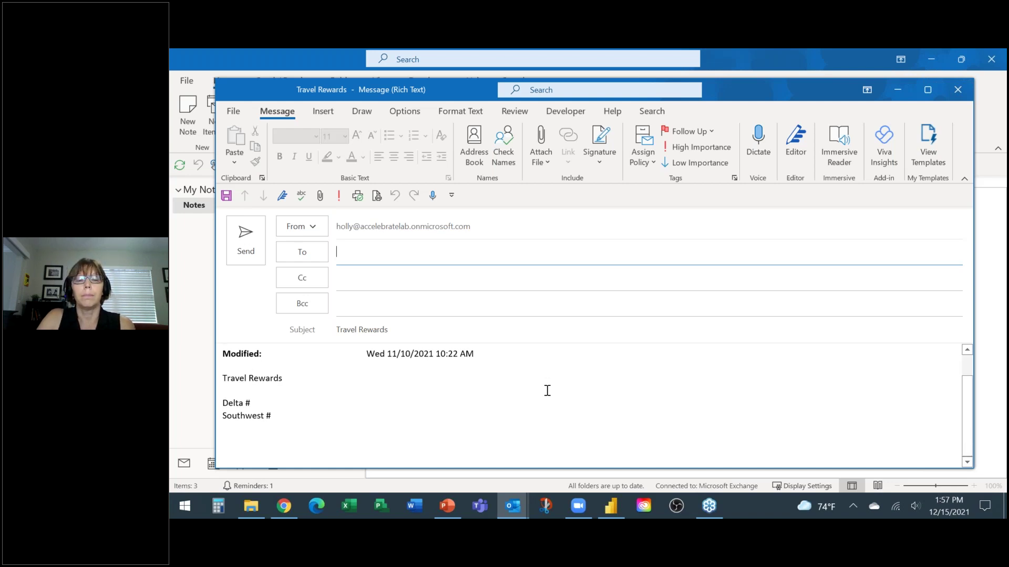
{"action": "scroll", "coordinate": [547, 391], "scroll_direction": "up", "scroll_amount": 1}
{"action": "left_click", "coordinate": [957, 90]}
{"action": "left_click", "coordinate": [593, 316]}
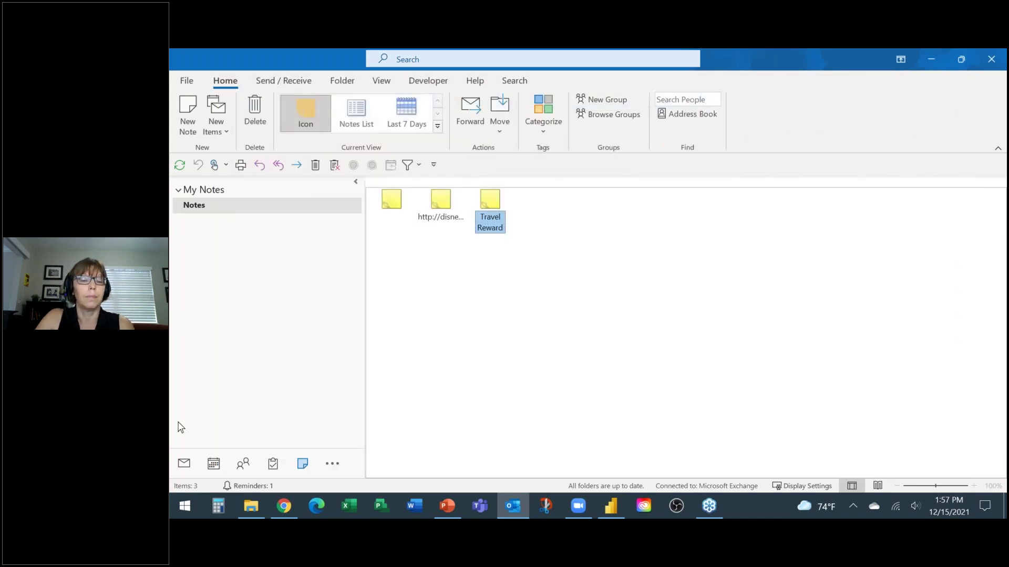
{"action": "left_click", "coordinate": [184, 464]}
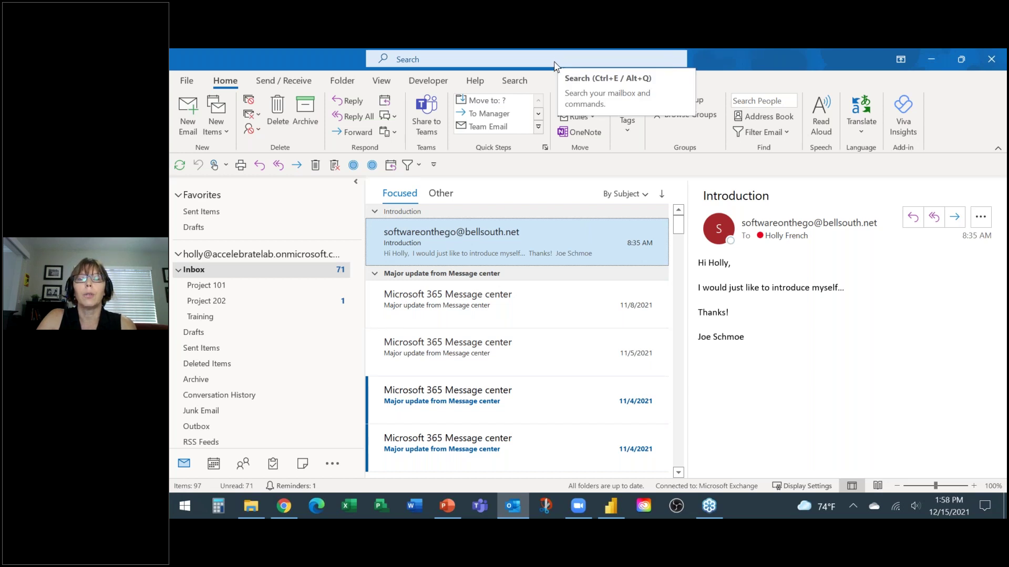
Step: Open the advanced search fields and the received-date calendar, then collapse them again
{"action": "left_click", "coordinate": [582, 62]}
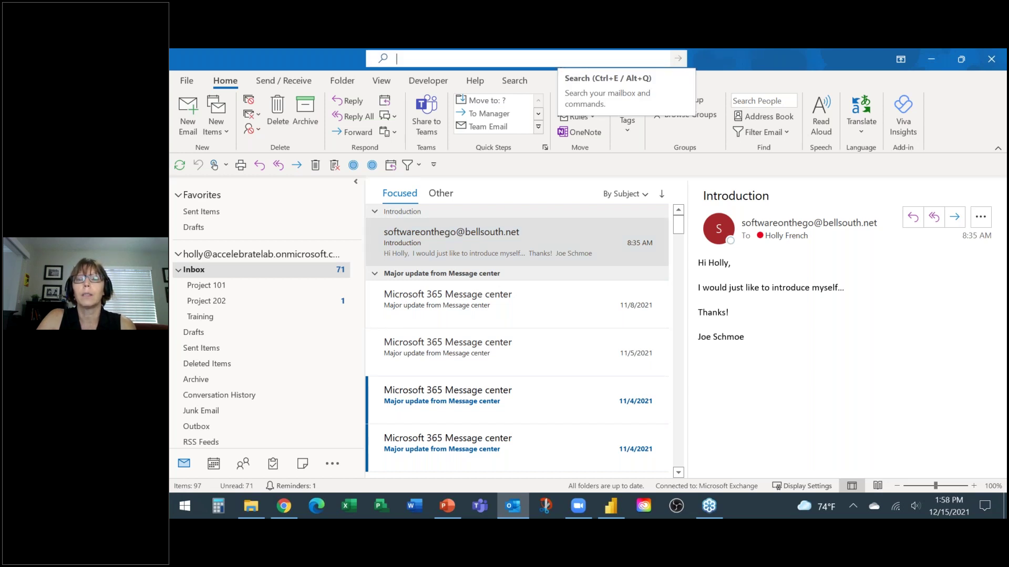
{"action": "left_click", "coordinate": [660, 60]}
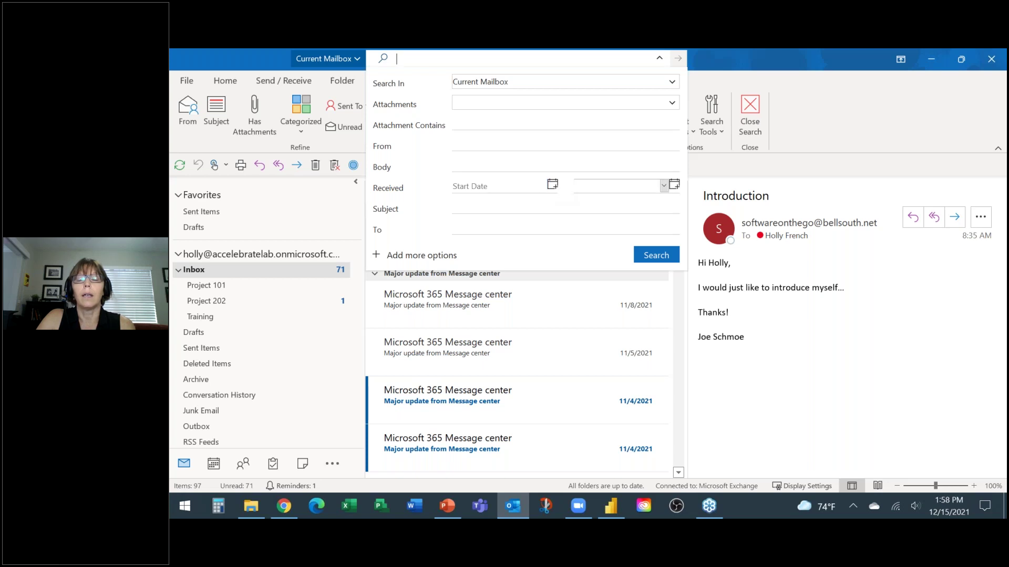
{"action": "left_click", "coordinate": [543, 185]}
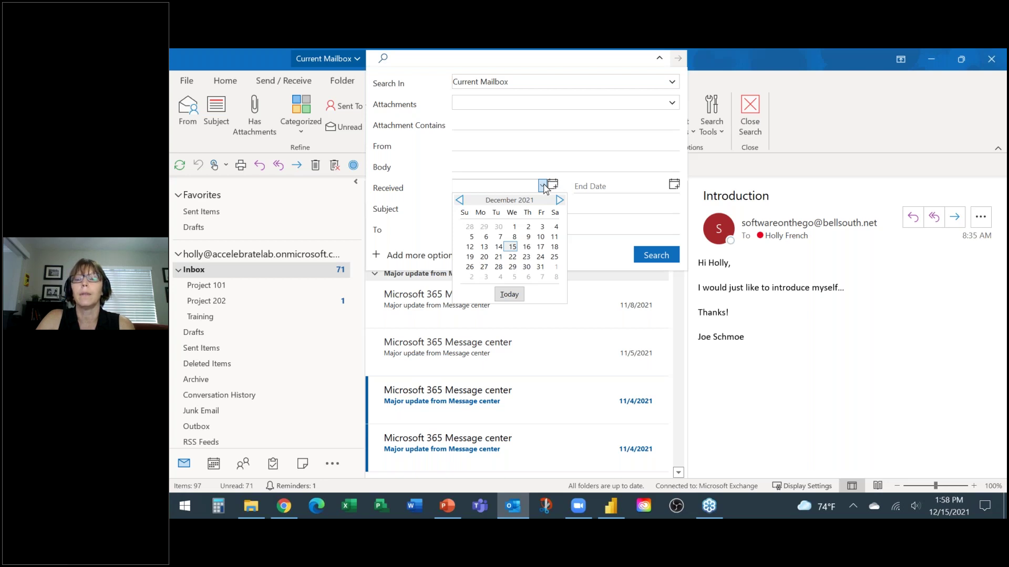
{"action": "left_click", "coordinate": [543, 186]}
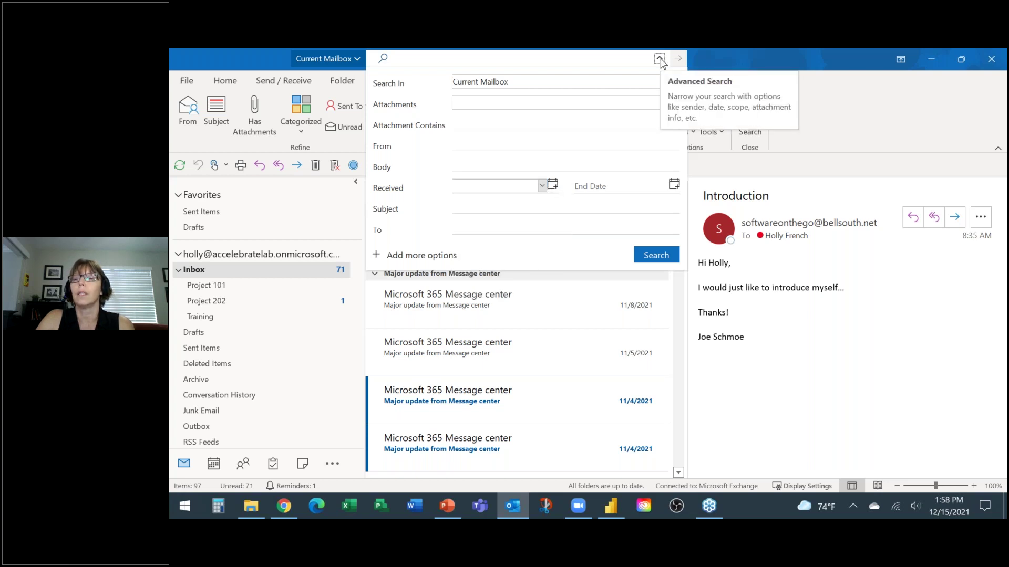
{"action": "left_click", "coordinate": [678, 59]}
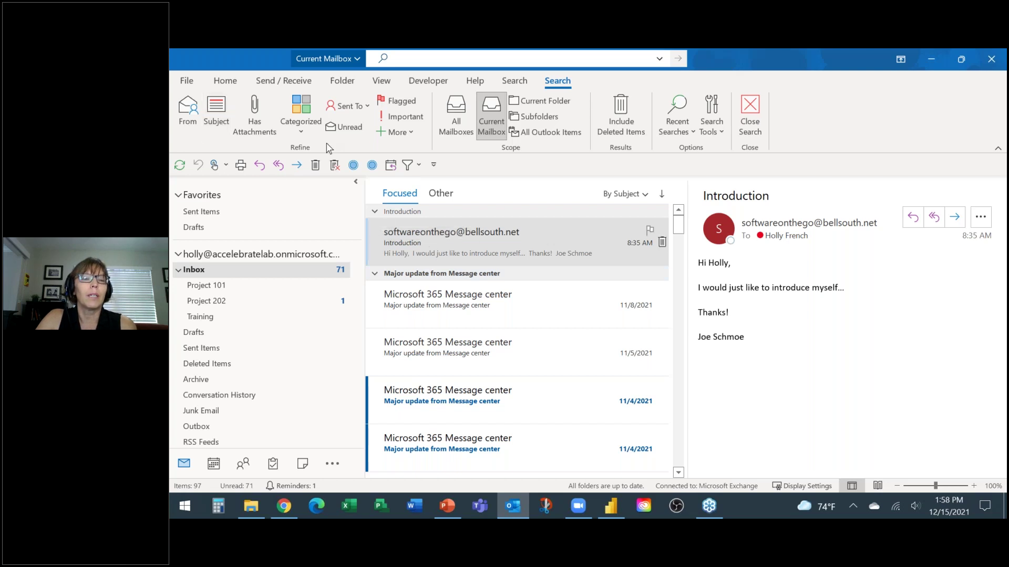
Step: Delay a new email's delivery until 5:00 PM on 12/15/2021, then discard it unsaved
{"action": "left_click", "coordinate": [224, 80]}
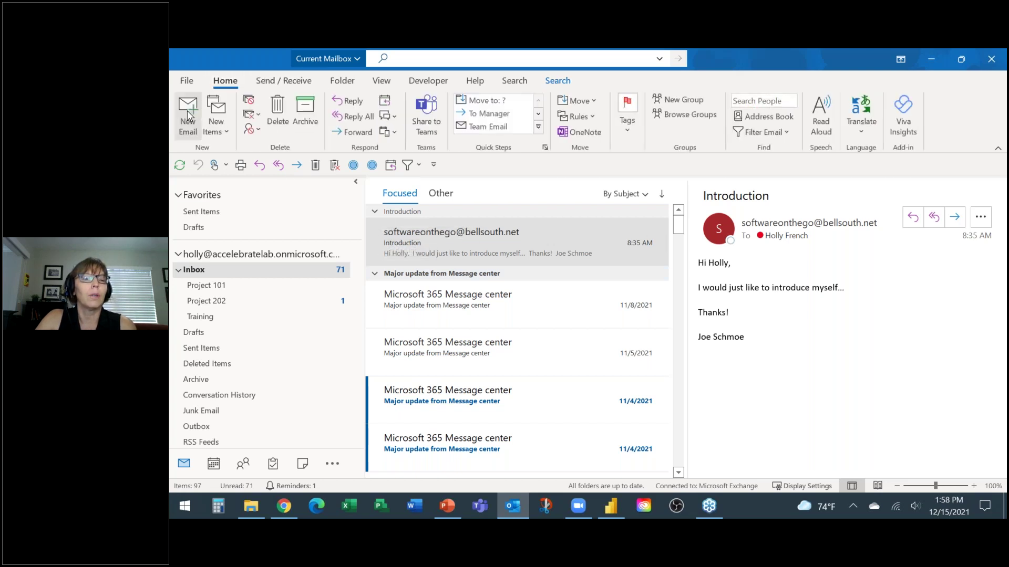
{"action": "left_click", "coordinate": [187, 110]}
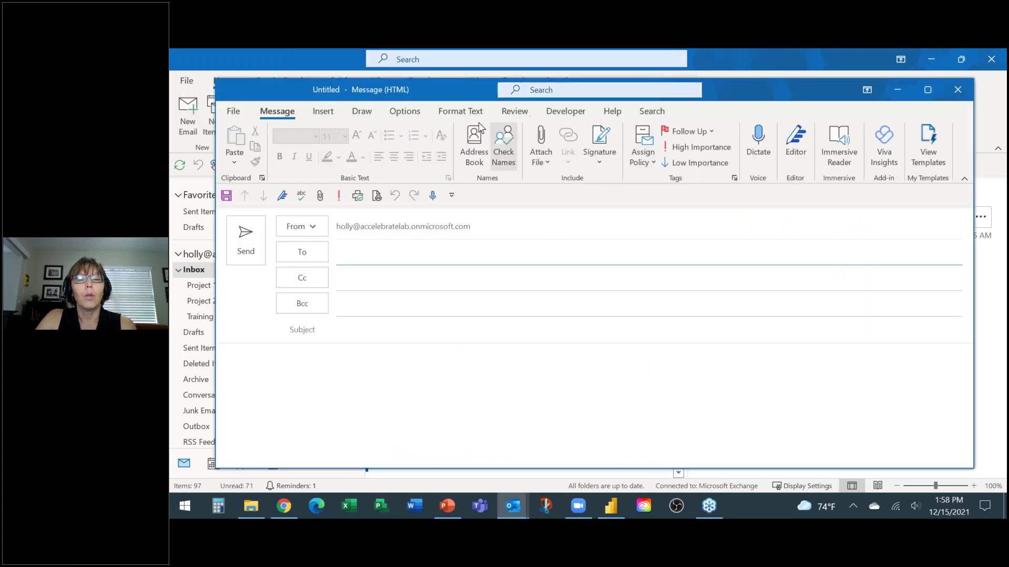
{"action": "left_click", "coordinate": [405, 110]}
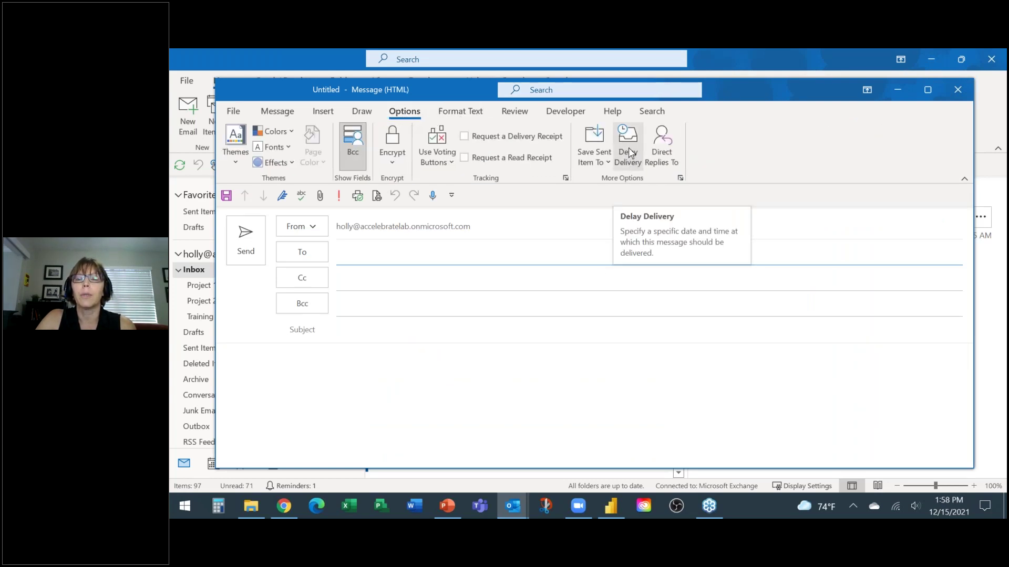
{"action": "left_click", "coordinate": [630, 153]}
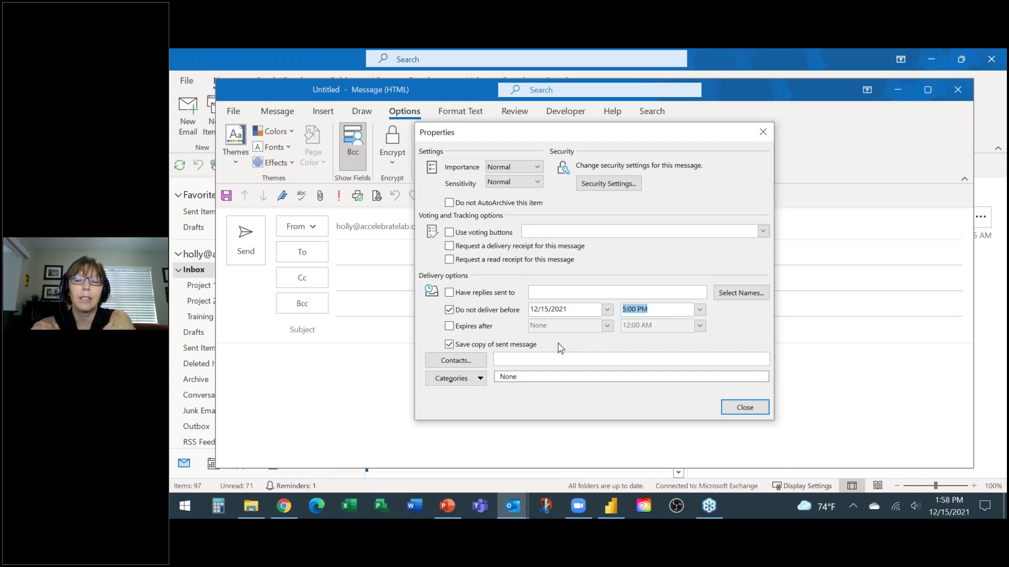
{"action": "left_click", "coordinate": [699, 311]}
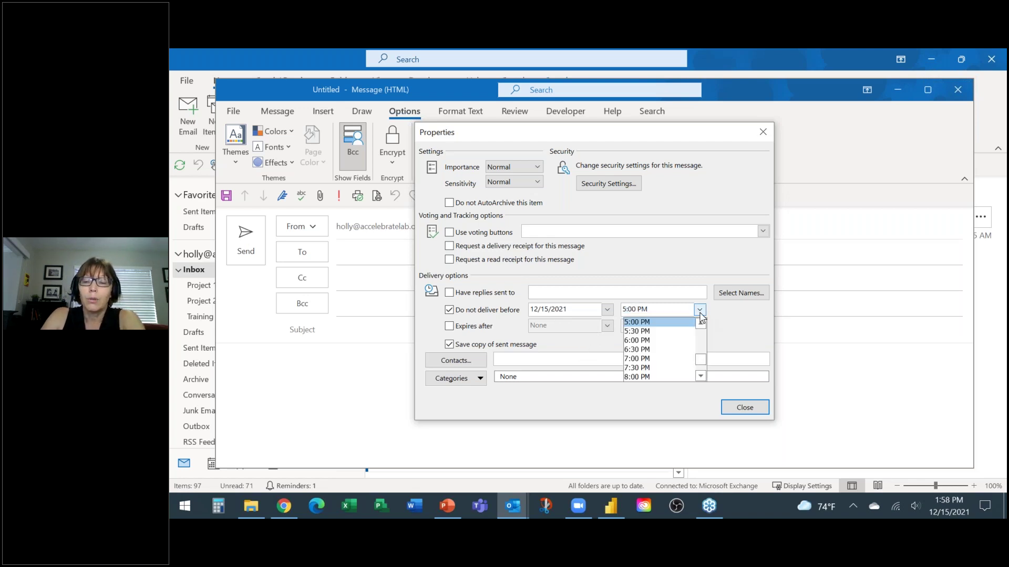
{"action": "left_click", "coordinate": [701, 311]}
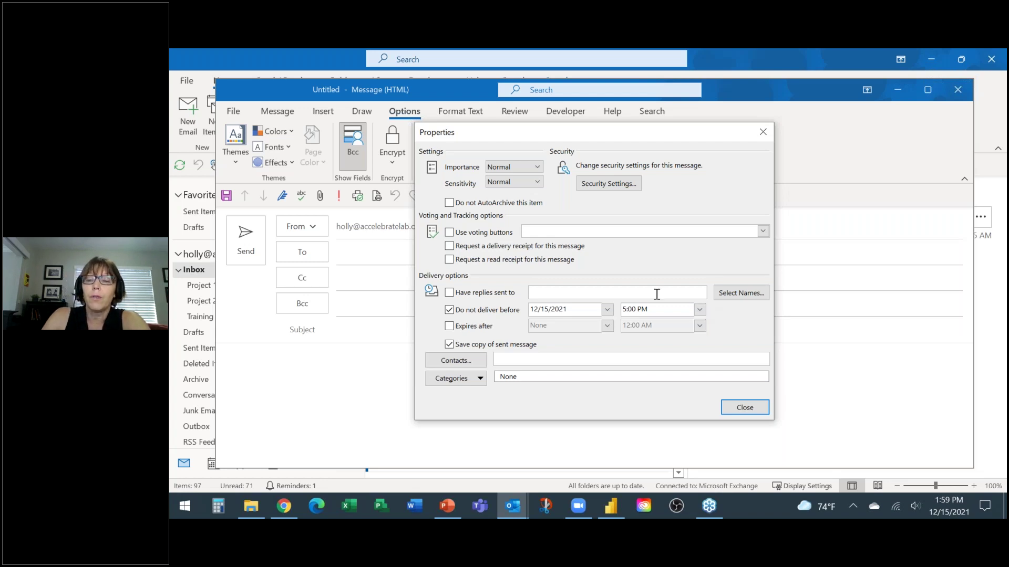
{"action": "left_click_drag", "start_coordinate": [663, 307], "coordinate": [620, 312]}
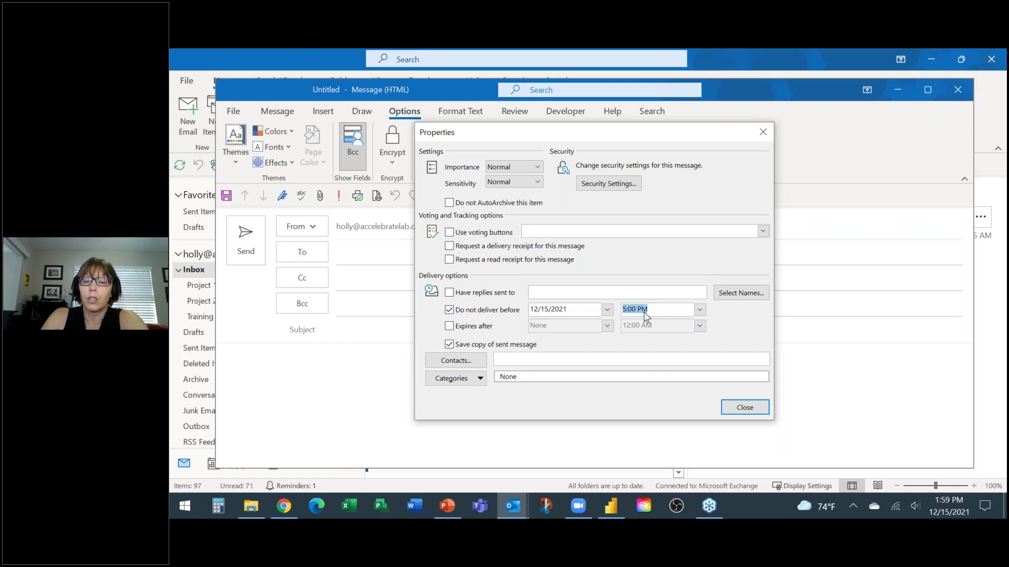
{"action": "left_click", "coordinate": [745, 408]}
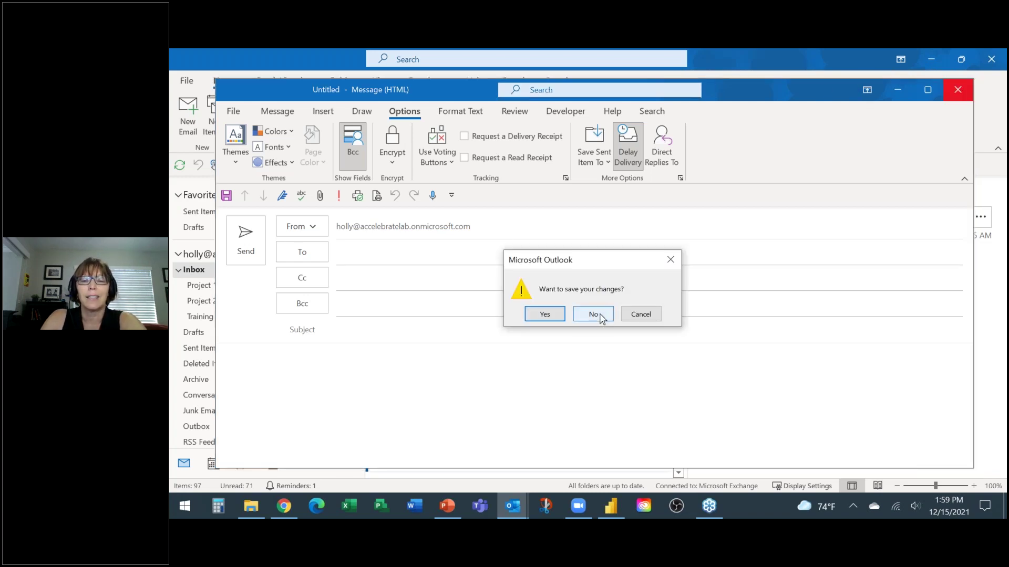
{"action": "left_click", "coordinate": [593, 314]}
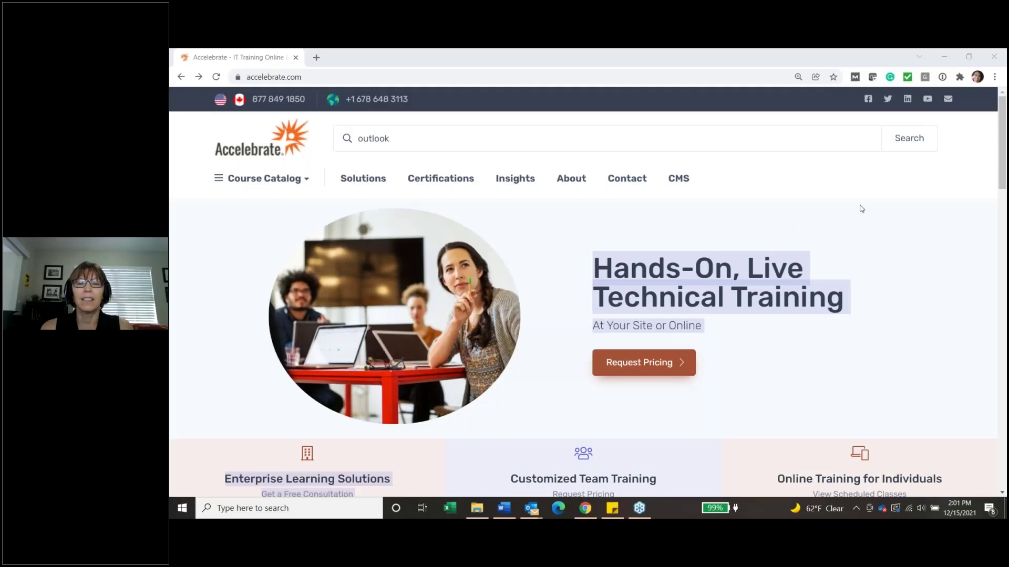
Step: Go to the Microsoft 365 training courses page from the Course Catalog
{"action": "scroll", "coordinate": [1003, 160], "scroll_direction": "down", "scroll_amount": 1}
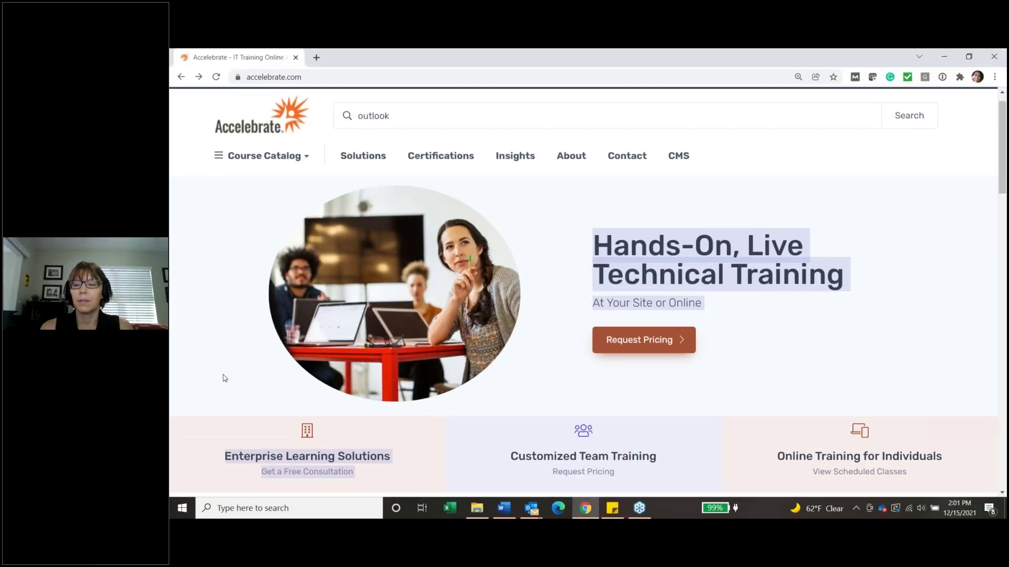
{"action": "left_click", "coordinate": [225, 378]}
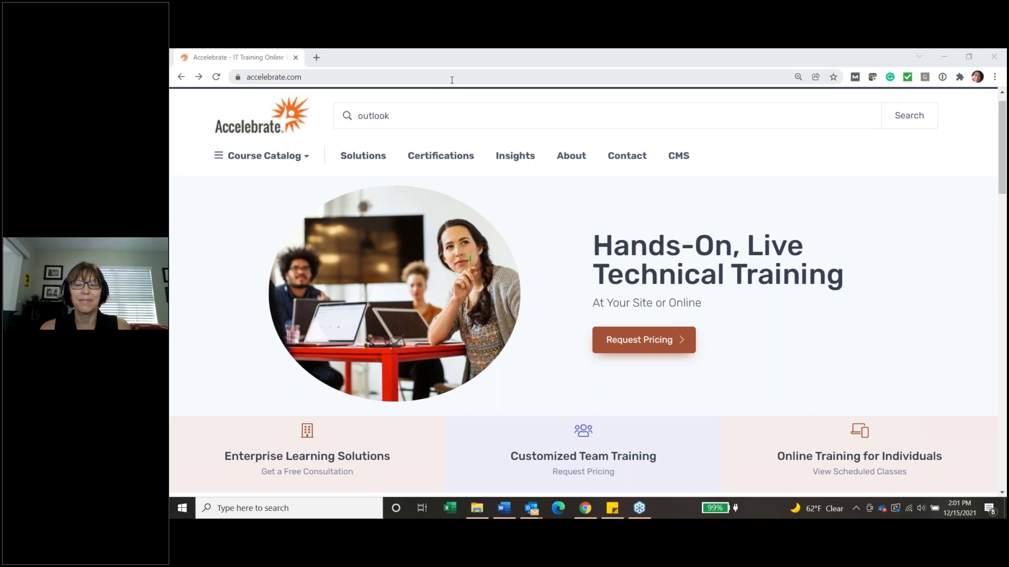
{"action": "mouse_move", "coordinate": [267, 151]}
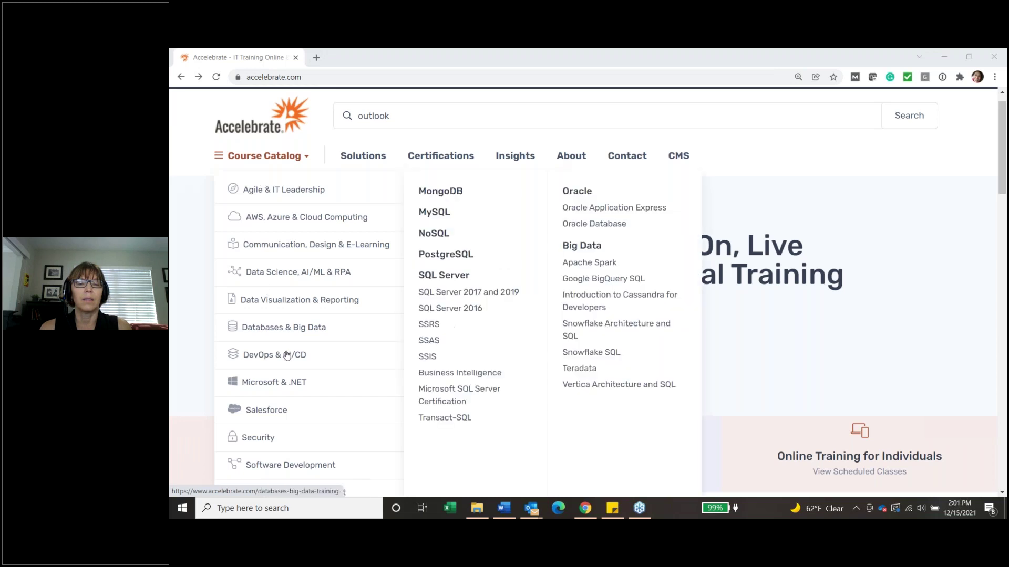
{"action": "mouse_move", "coordinate": [288, 385]}
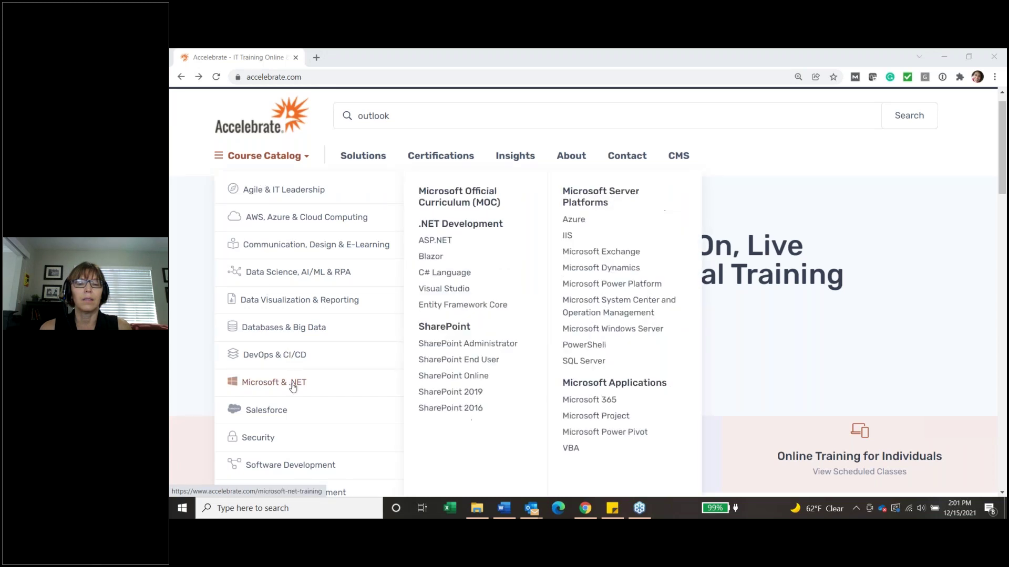
{"action": "left_click", "coordinate": [583, 401]}
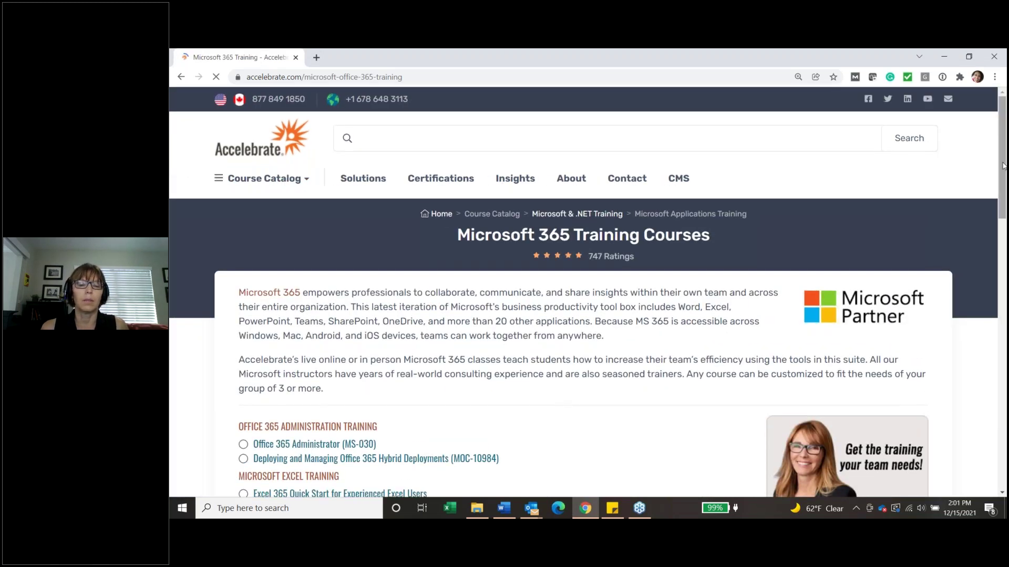
Step: Open the 'Microsoft Outlook 365 and Teams Tips and Tricks' course and scroll to its outline
{"action": "scroll", "coordinate": [558, 407], "scroll_direction": "down", "scroll_amount": 2}
{"action": "left_click_drag", "start_coordinate": [1004, 196], "coordinate": [1002, 239]}
{"action": "scroll", "coordinate": [1002, 238], "scroll_direction": "down", "scroll_amount": 1}
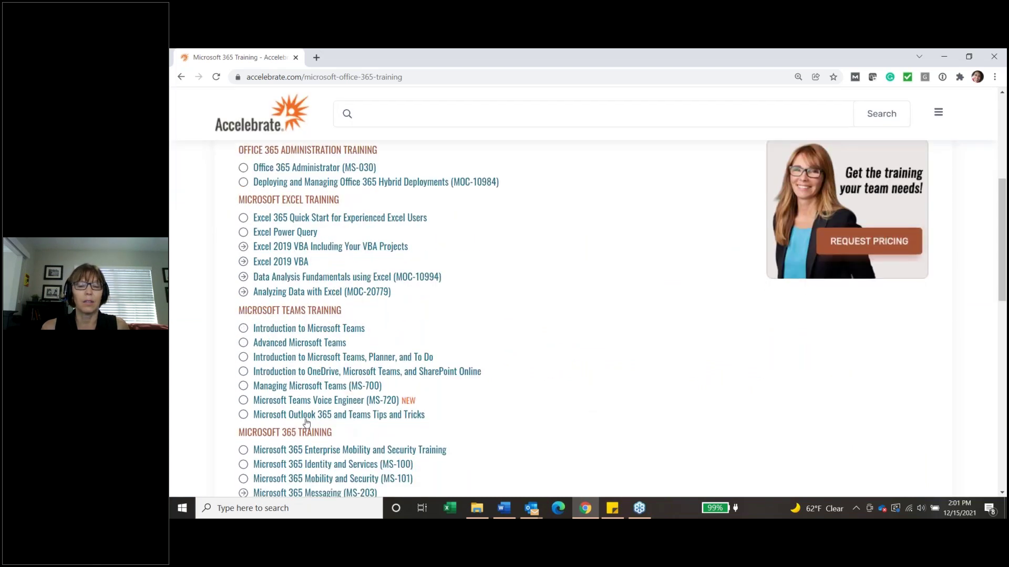
{"action": "left_click", "coordinate": [355, 419]}
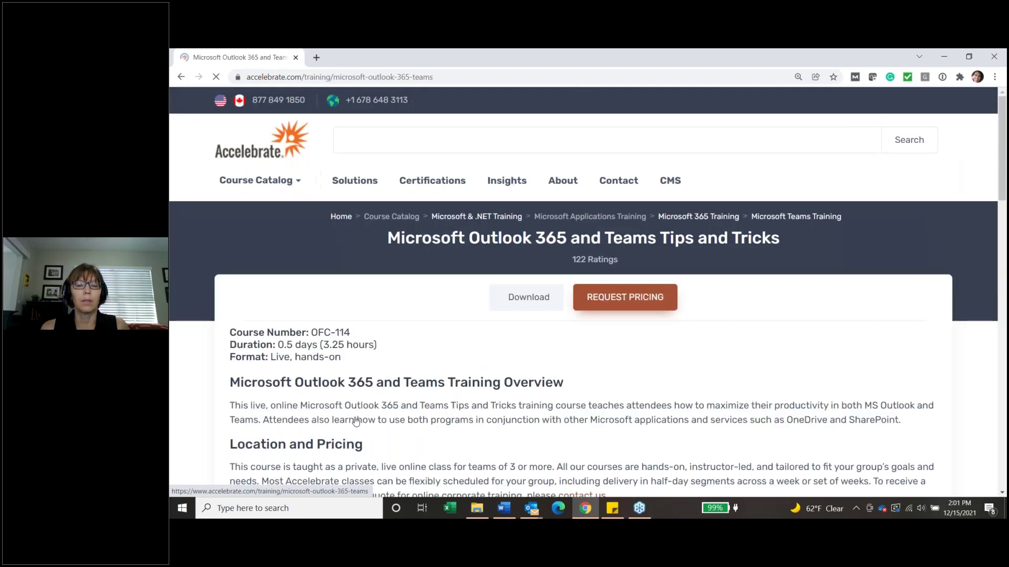
{"action": "left_click_drag", "start_coordinate": [1005, 164], "coordinate": [1005, 168]}
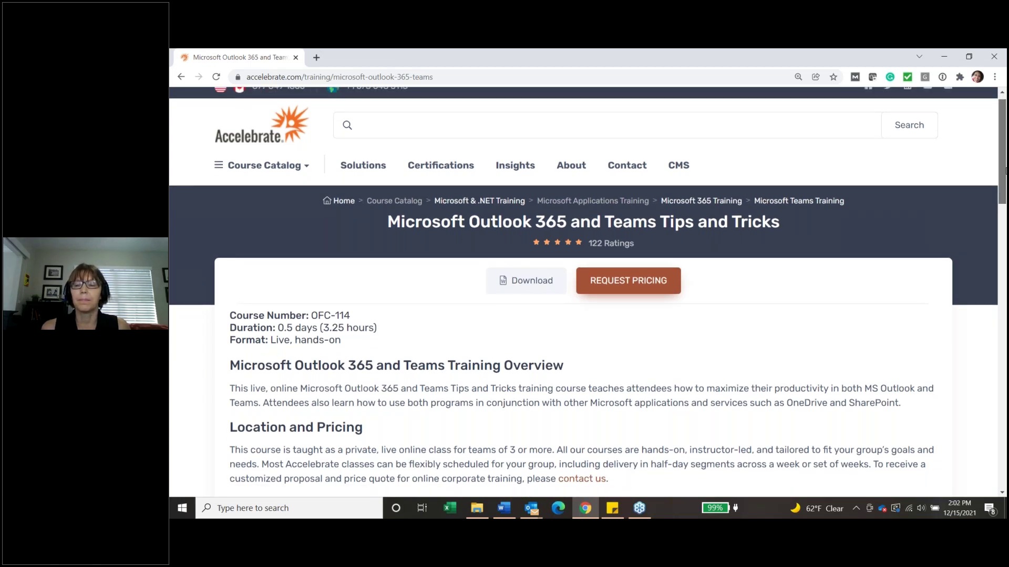
{"action": "left_click_drag", "start_coordinate": [1005, 169], "coordinate": [990, 156]}
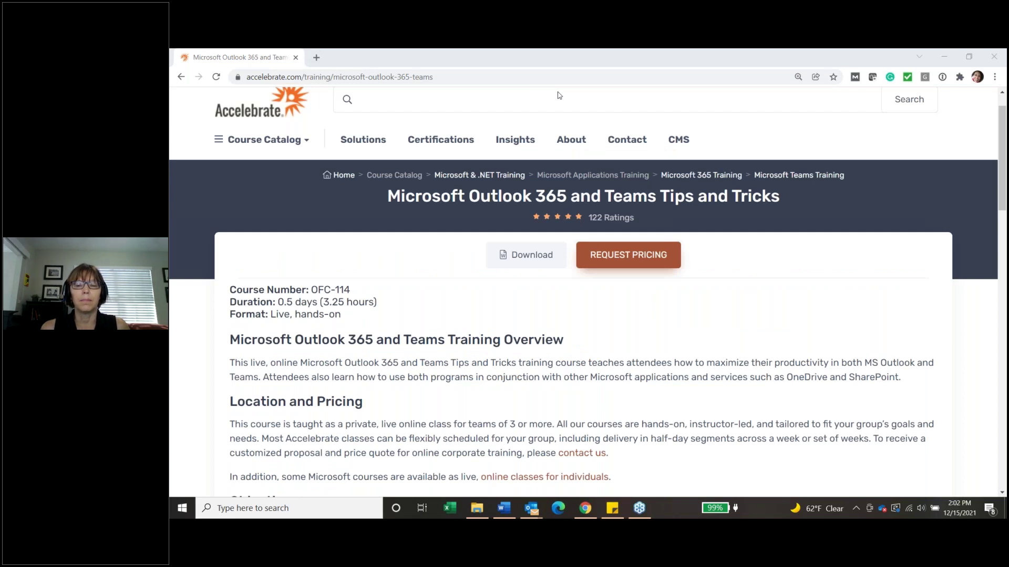
Step: Open Online Training for Individuals and expand the Microsoft Office and Power BI course lists
{"action": "mouse_move", "coordinate": [354, 139]}
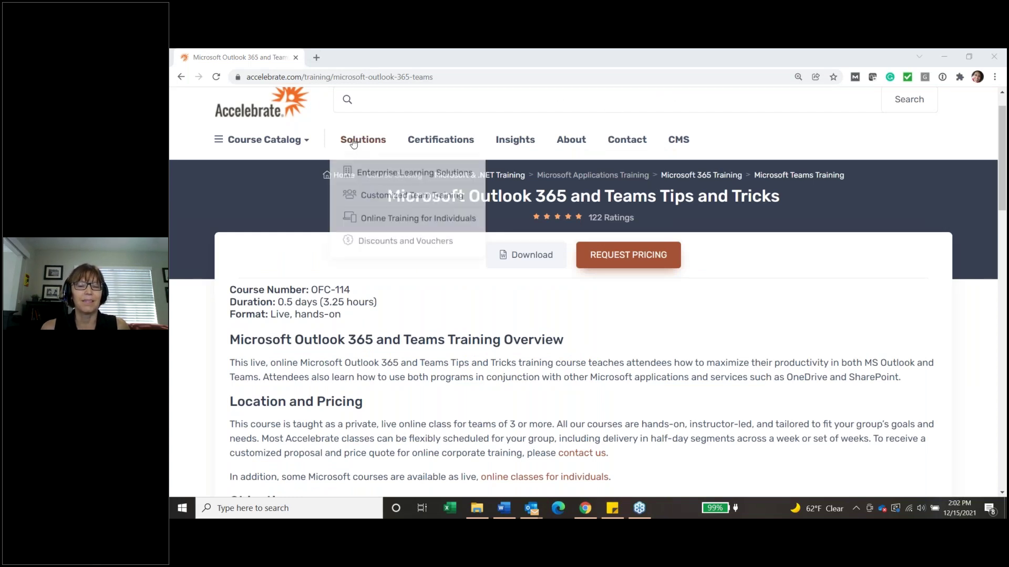
{"action": "left_click", "coordinate": [380, 217]}
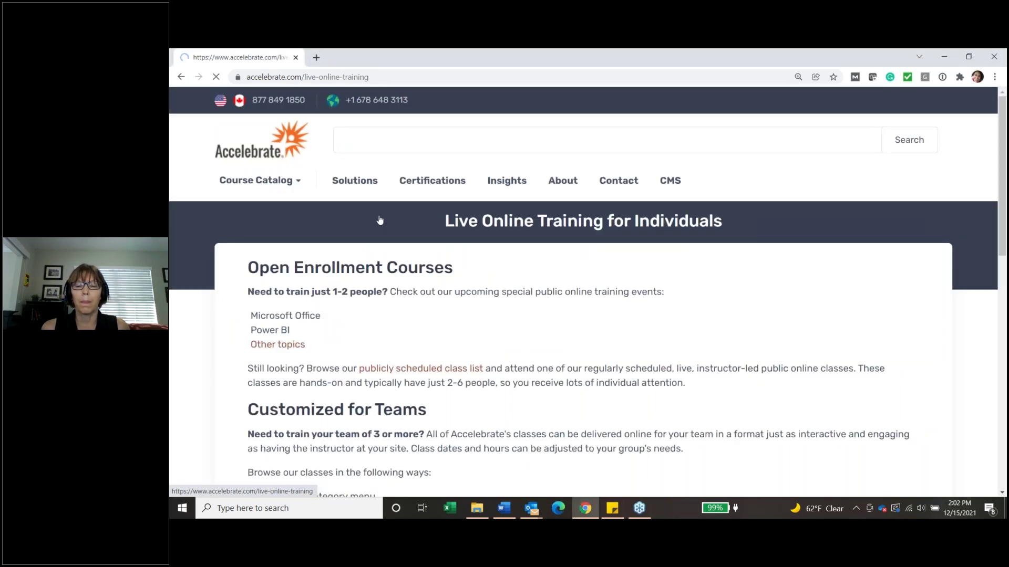
{"action": "left_click", "coordinate": [252, 314]}
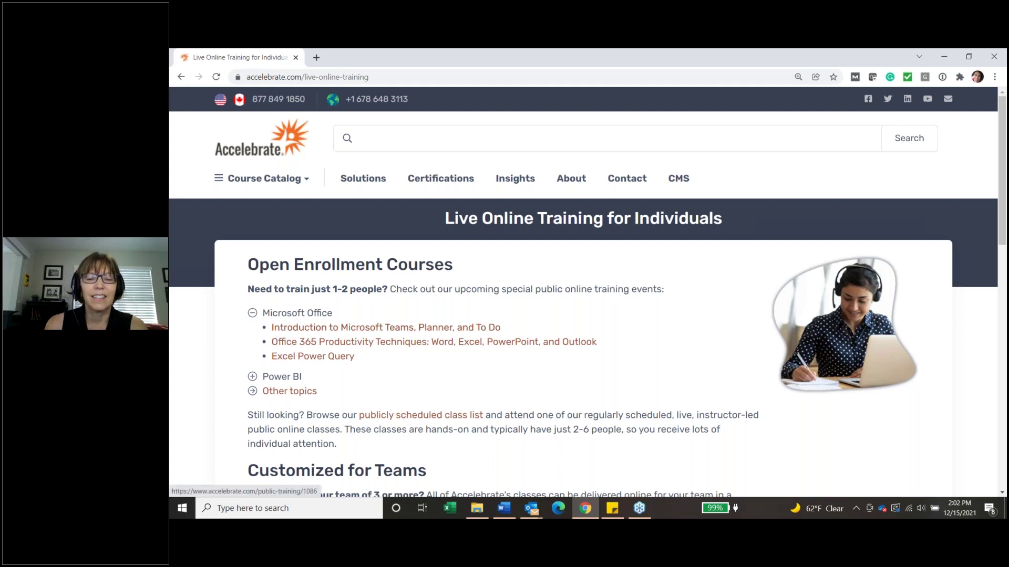
{"action": "left_click", "coordinate": [253, 376]}
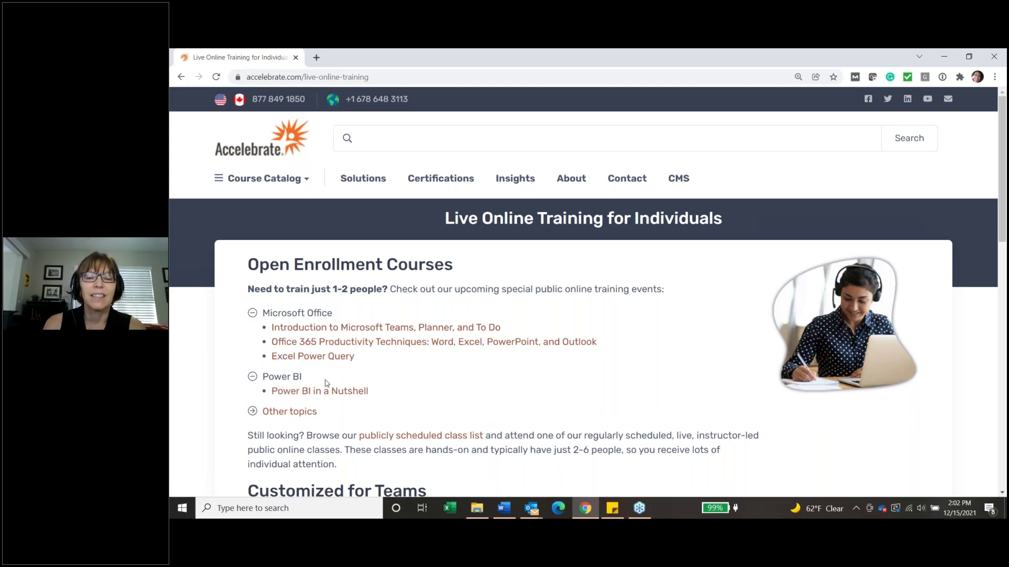